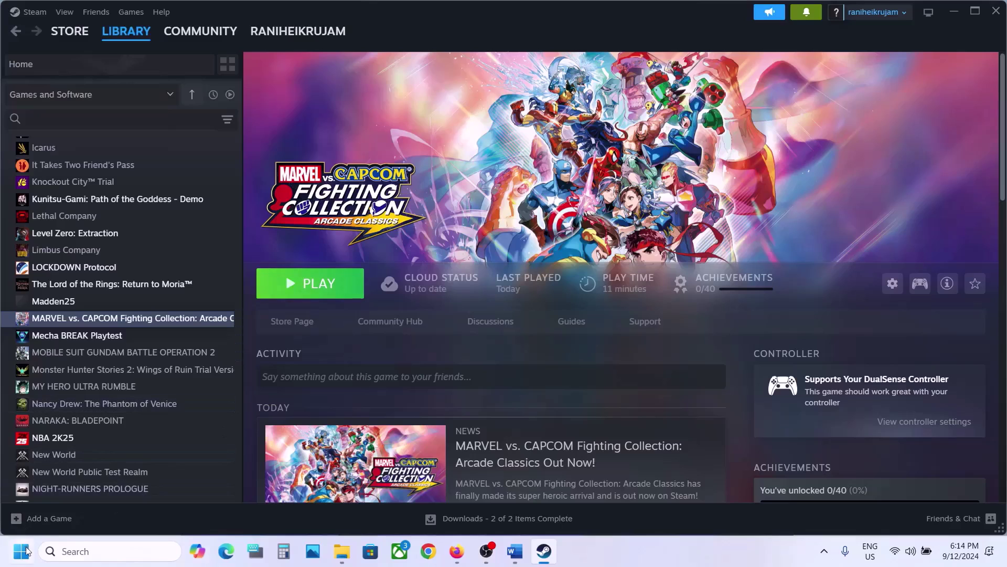
- View the computer's power options to locate Restart, and dismiss them without restarting
click(27, 552)
click(381, 505)
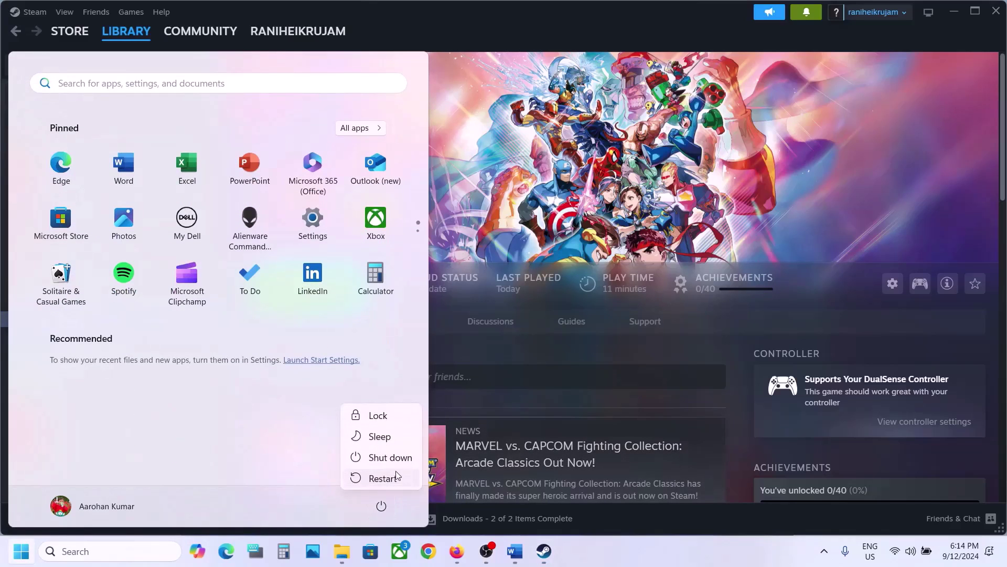
click(423, 466)
click(591, 185)
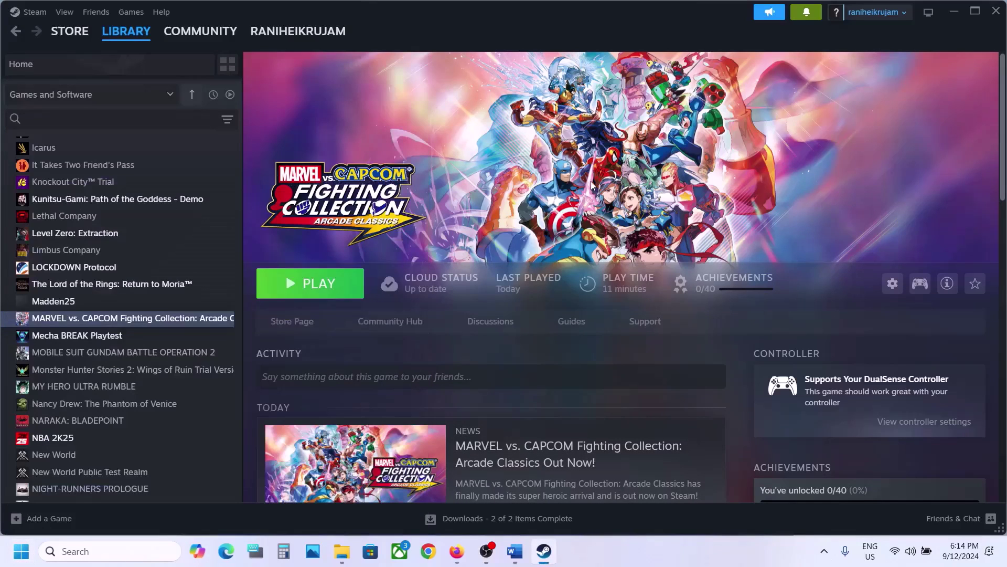
- Switch to the Word troubleshooting document, highlight the Step 2 text about running the game from its installation folder as administrator, and minimize the document
click(514, 551)
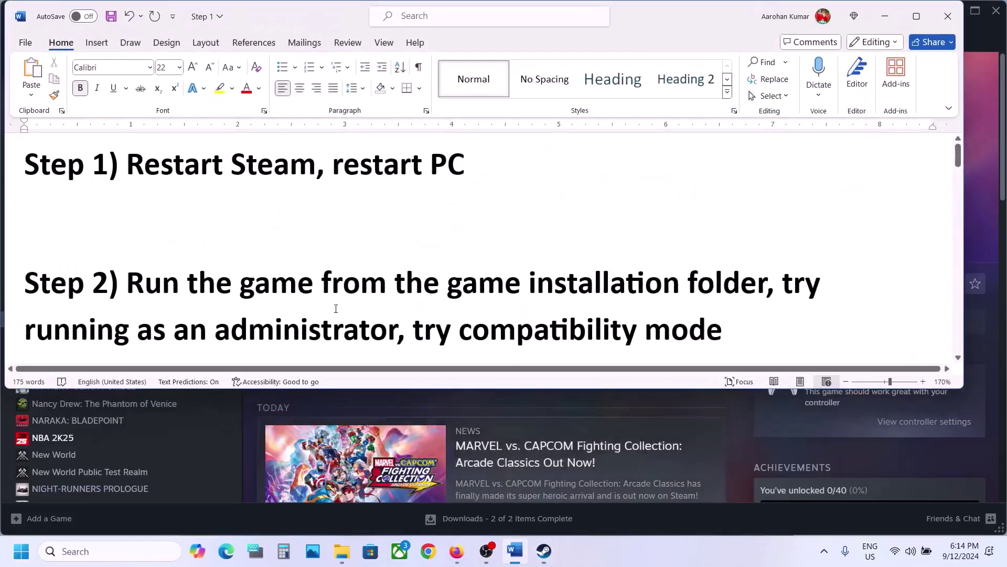
scroll(293, 303, down, 1)
drag(128, 242, 417, 281)
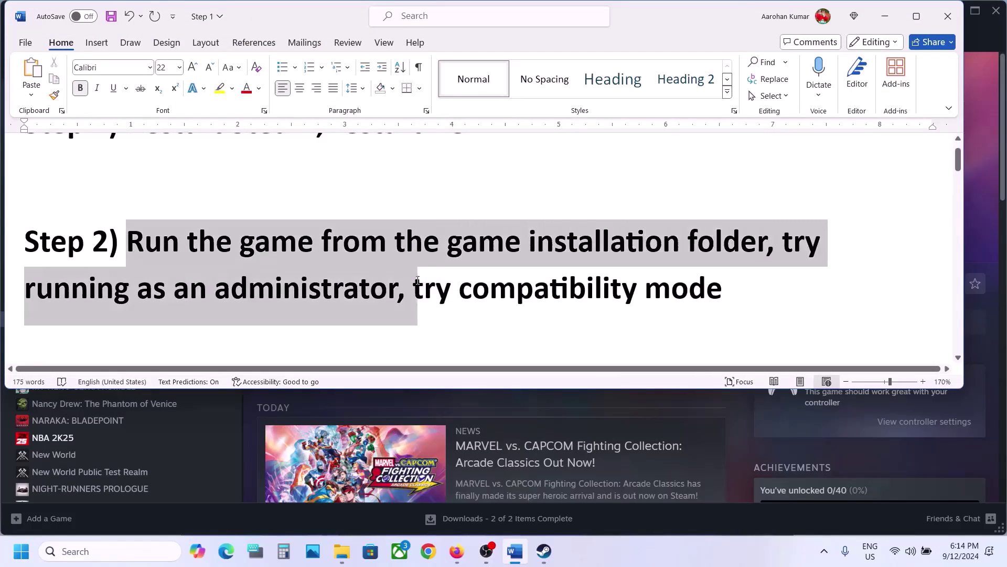
click(885, 17)
- Browse the local files of MARVEL vs. CAPCOM Fighting Collection from its entry in the Steam library
right_click(136, 318)
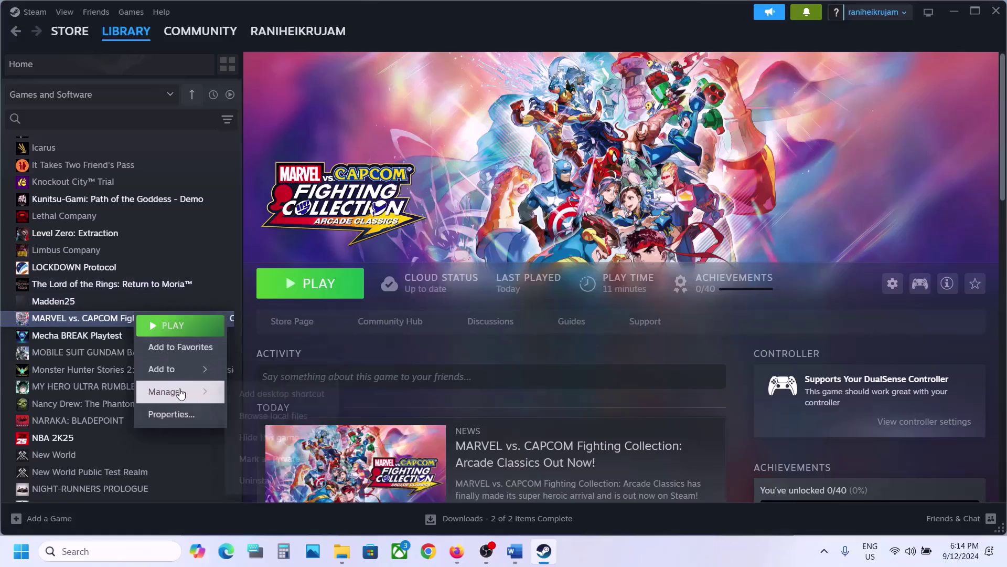
mouse_move(174, 400)
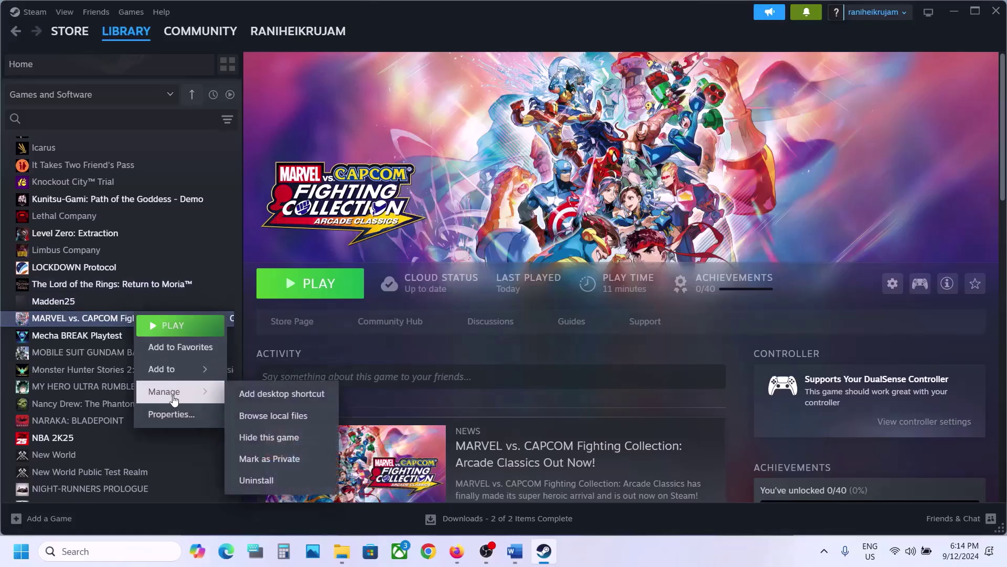
click(301, 418)
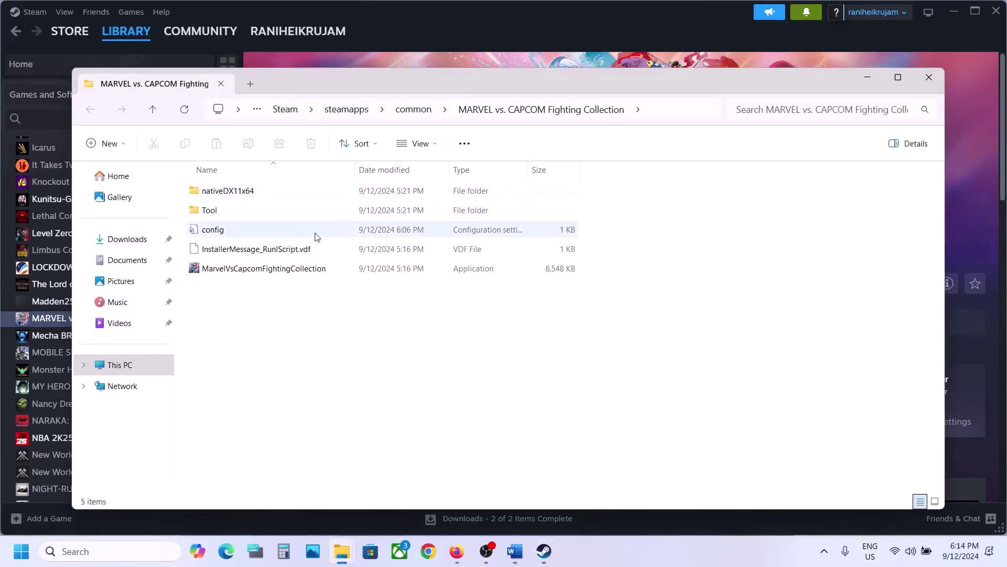
- Set the MarvelVsCapcomFightingCollection application to run as an administrator and apply its compatibility properties
right_click(261, 270)
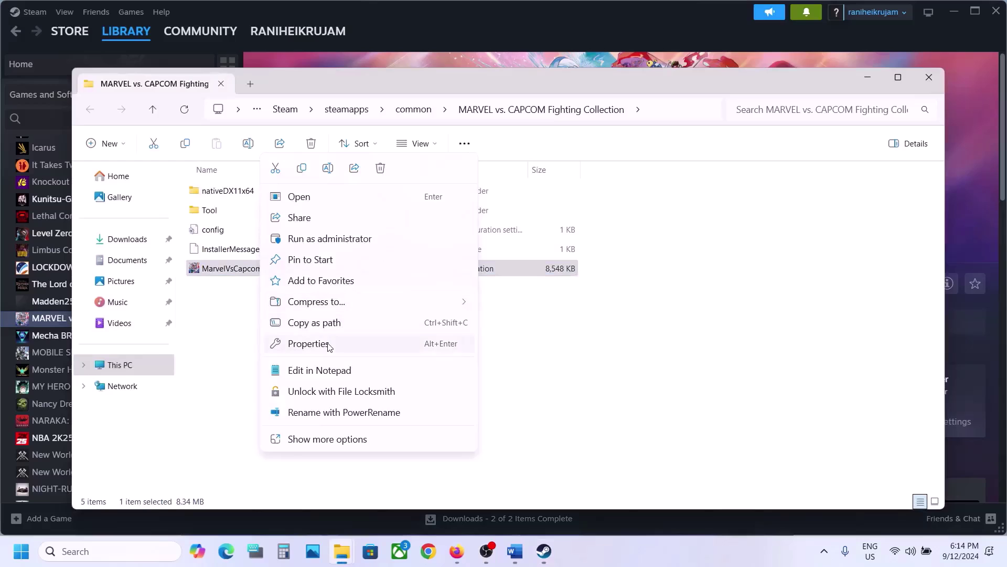
click(329, 345)
drag(415, 177, 465, 95)
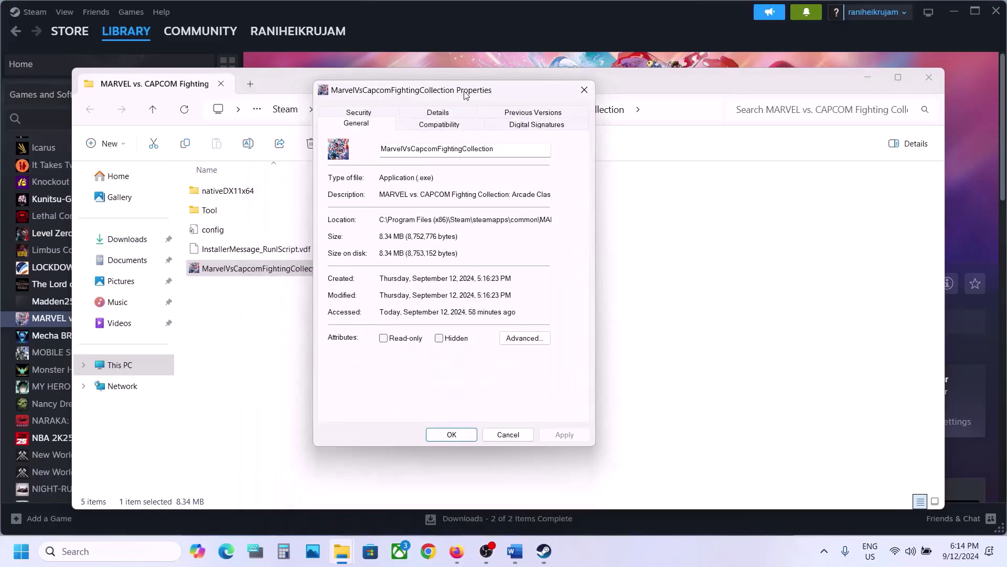
click(441, 125)
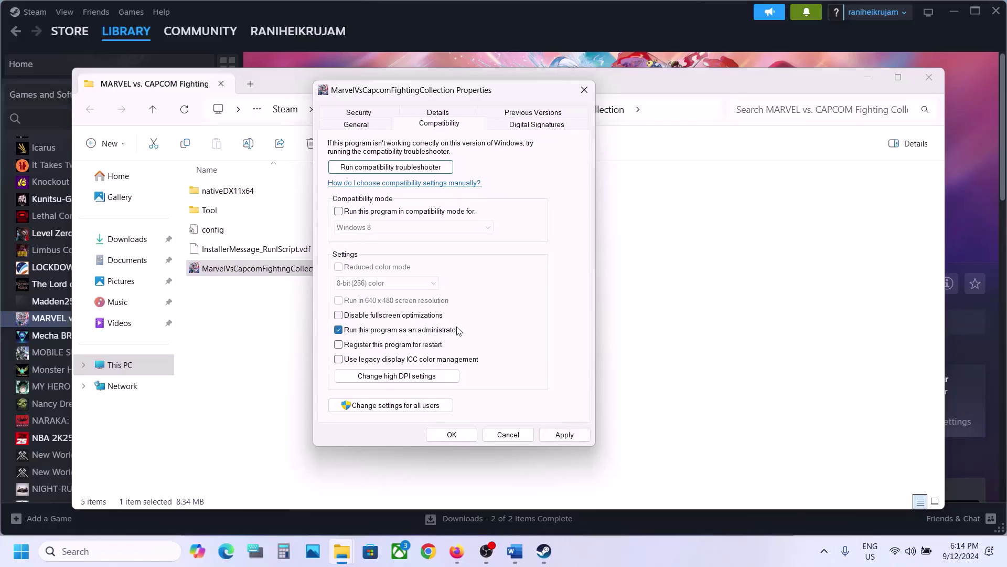
click(564, 434)
click(452, 434)
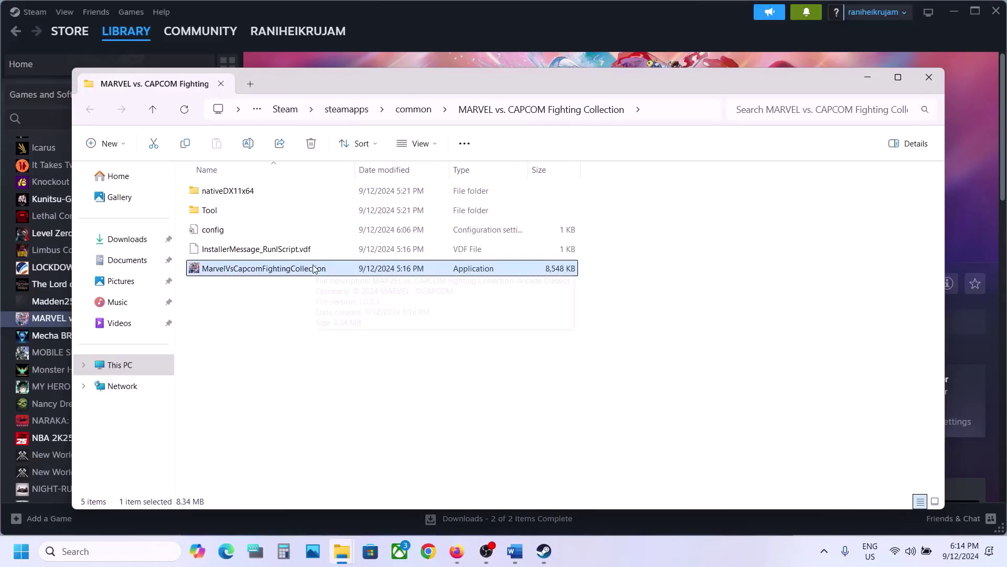
- Enable compatibility mode for Windows 8 on the MarvelVsCapcomFightingCollection application and apply it
right_click(313, 269)
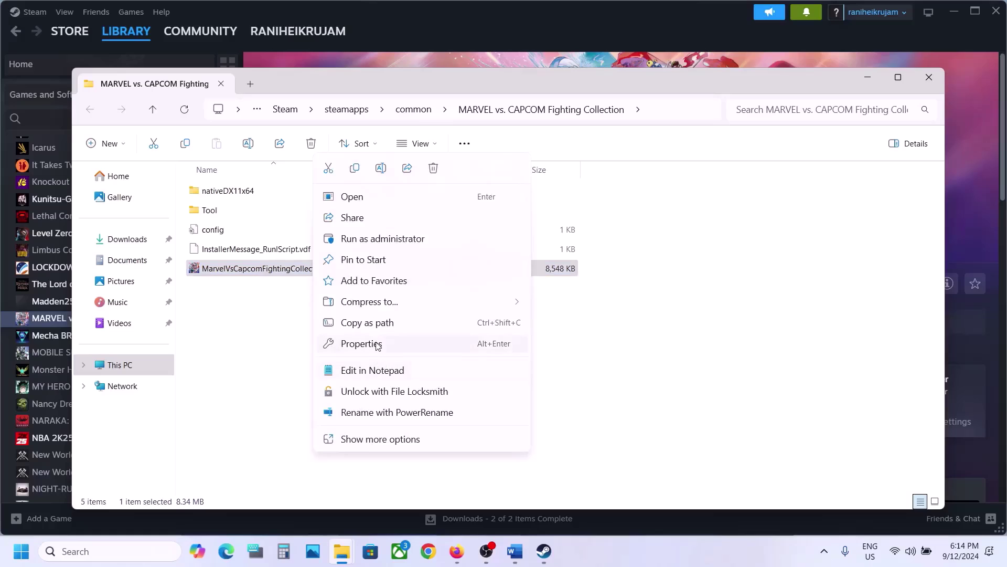
click(377, 344)
click(431, 208)
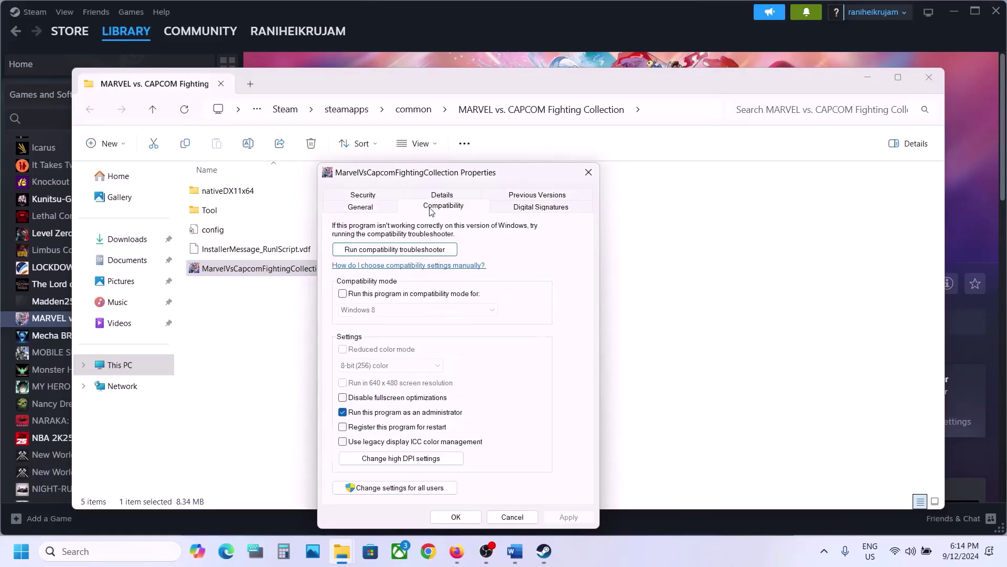
click(342, 294)
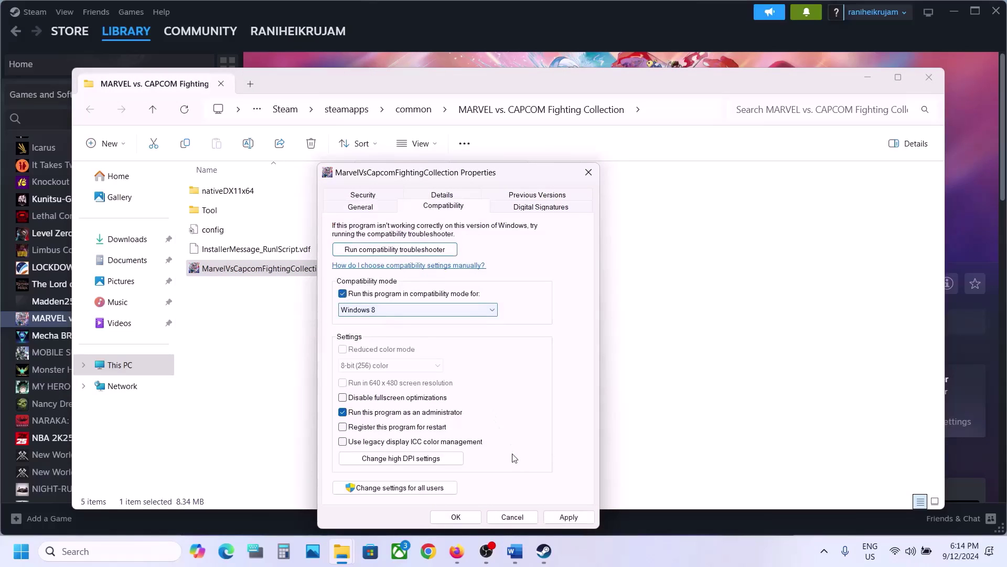
click(567, 516)
click(455, 516)
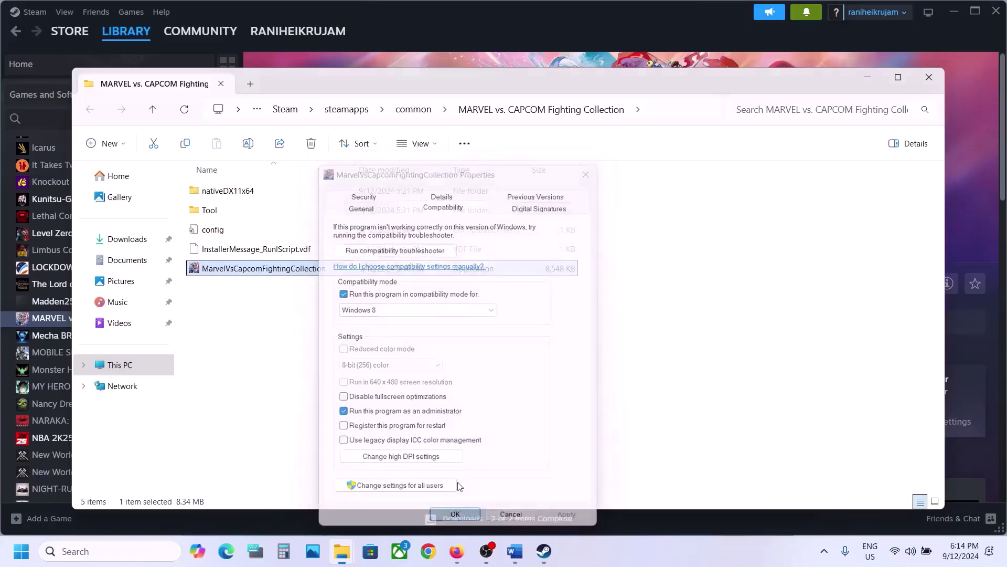
- Change the game application's compatibility mode to Windows 7 and apply it
right_click(331, 268)
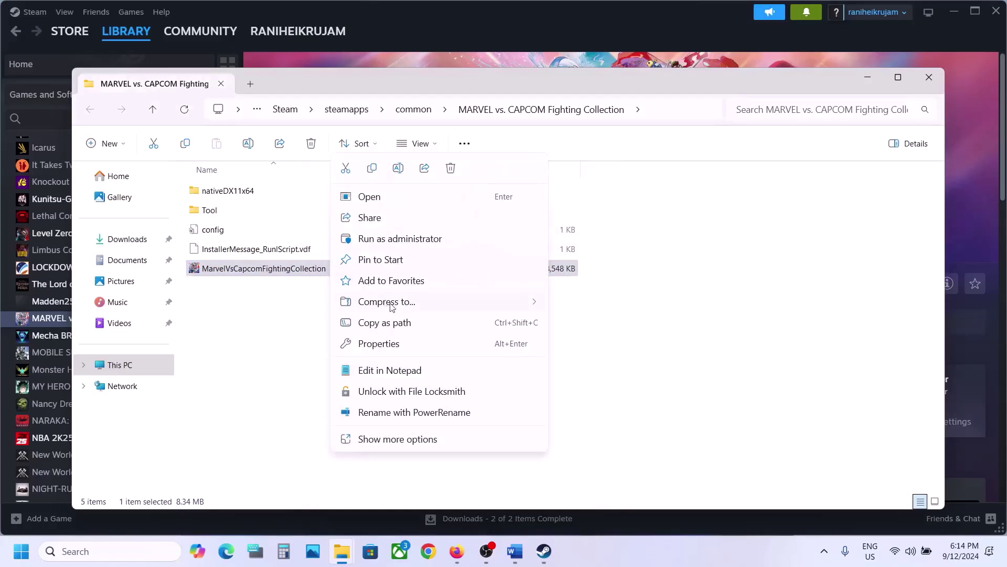
click(390, 343)
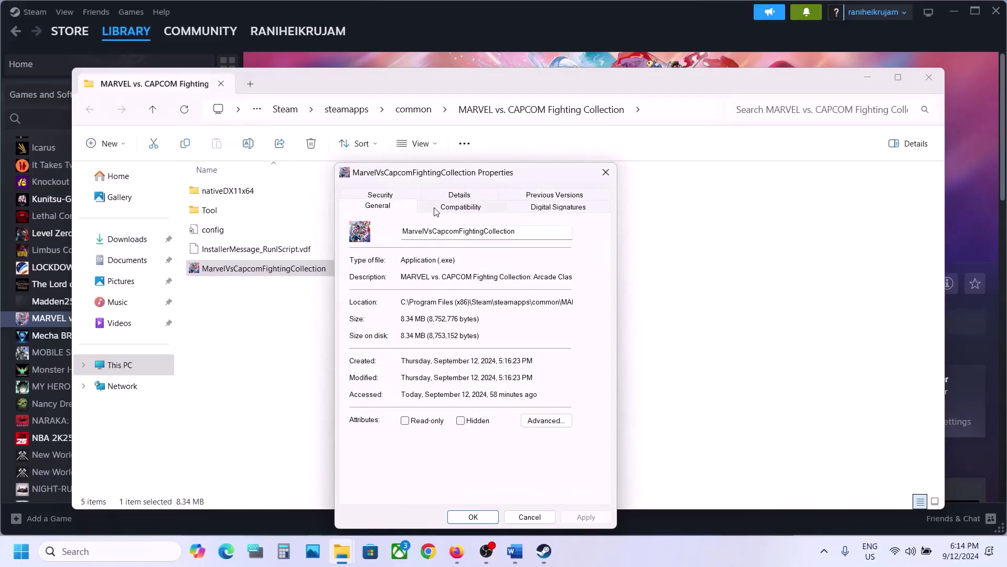
click(434, 210)
click(436, 310)
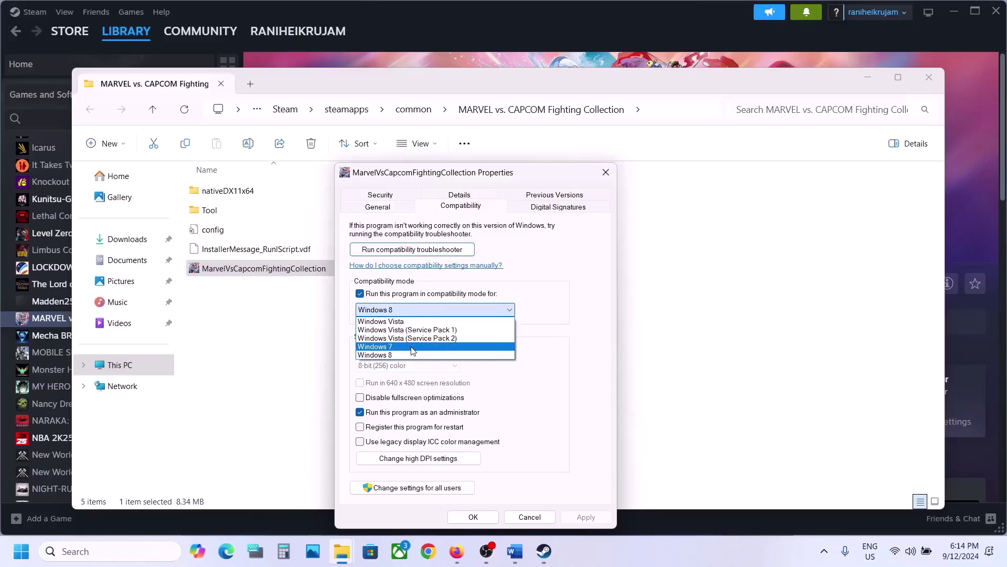
click(411, 348)
click(586, 517)
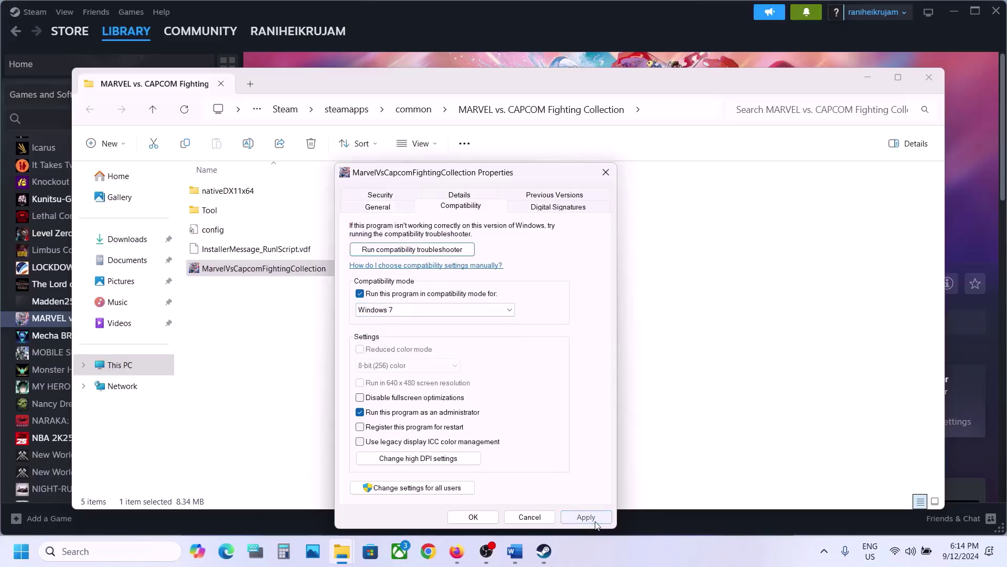
click(473, 517)
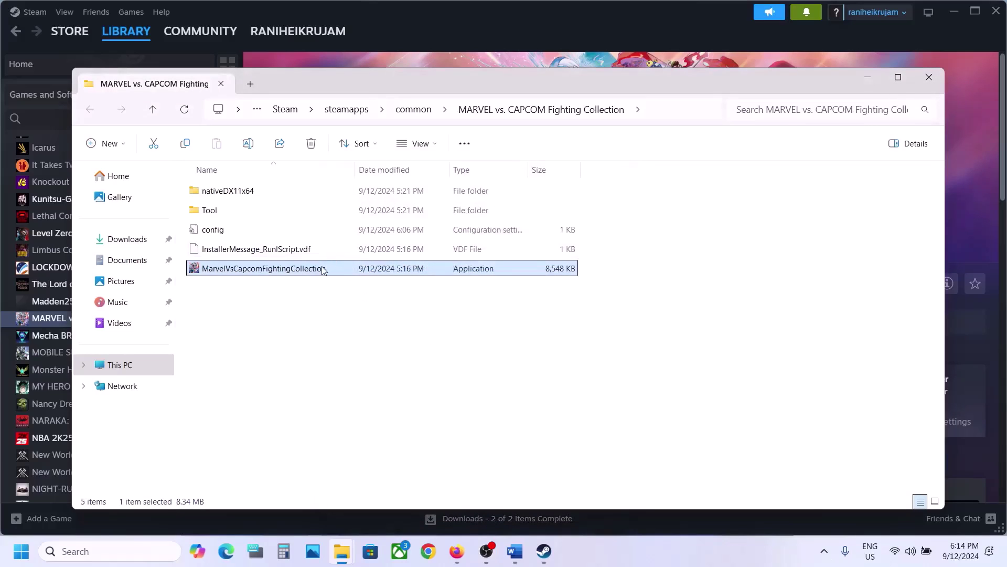
- Disable fullscreen optimizations in the game application's compatibility properties and apply the change
right_click(323, 270)
click(382, 345)
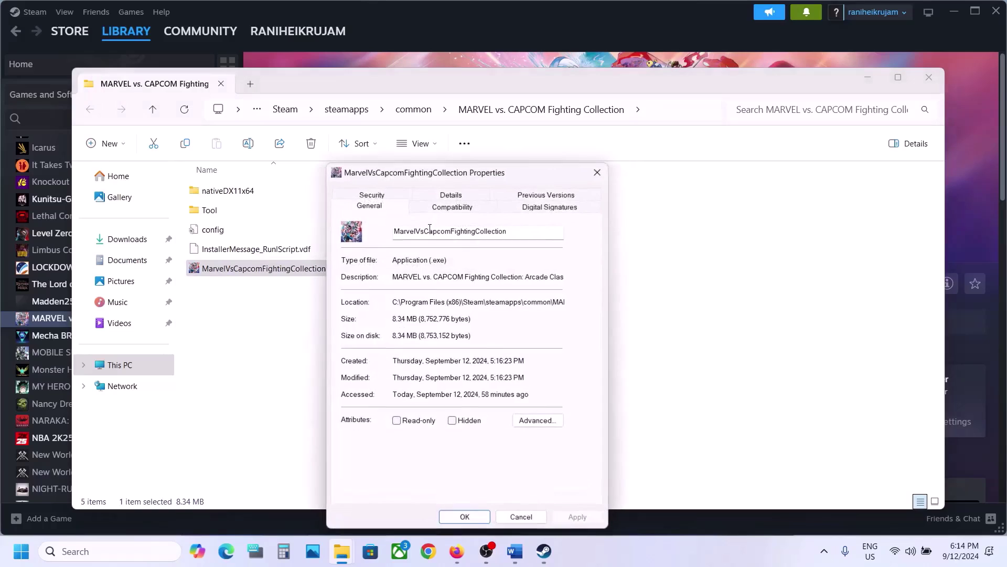
click(425, 208)
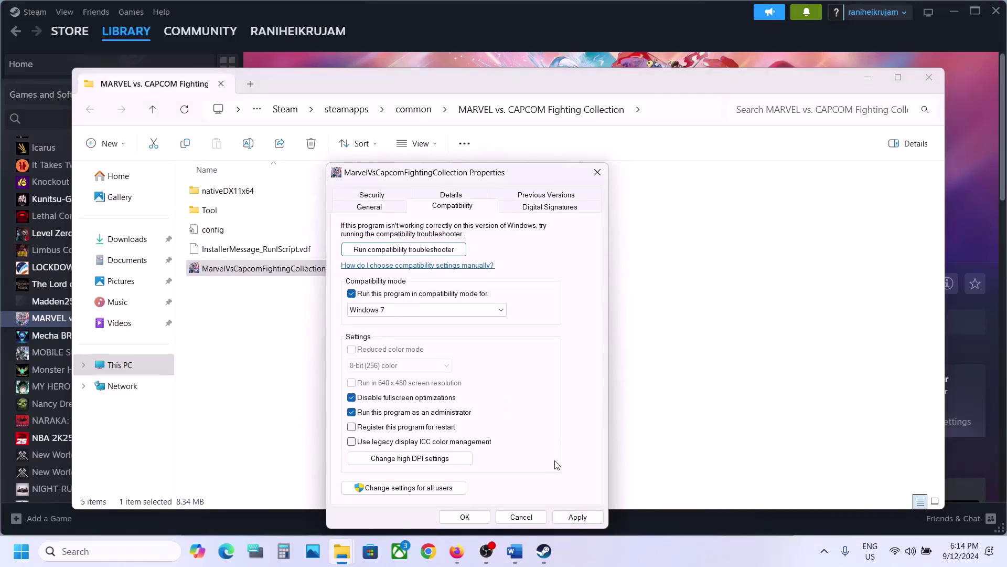
click(577, 516)
click(484, 518)
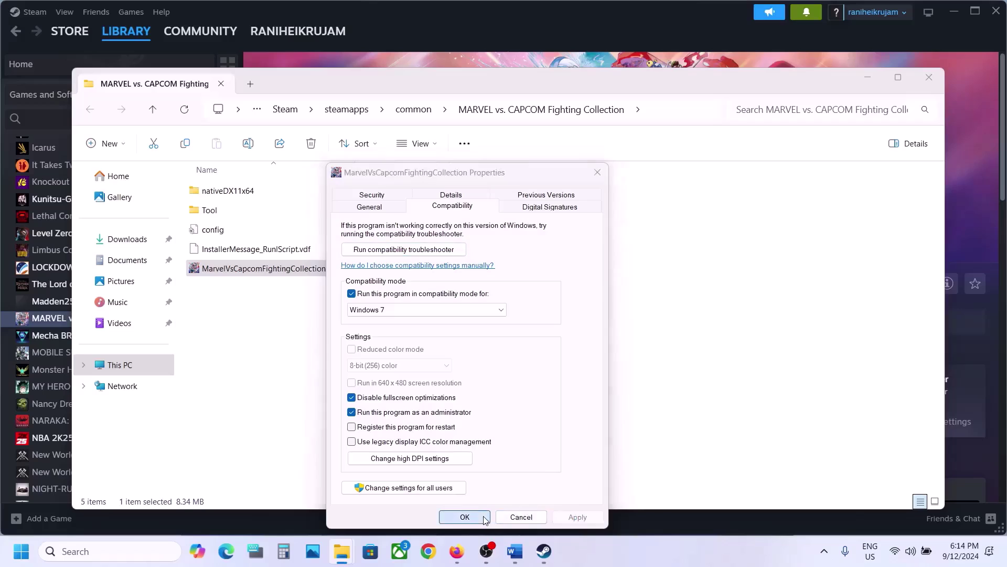
- Clear the game application's compatibility mode, fullscreen optimization and administrator options, save the properties, and close the installation folder
right_click(297, 269)
click(373, 350)
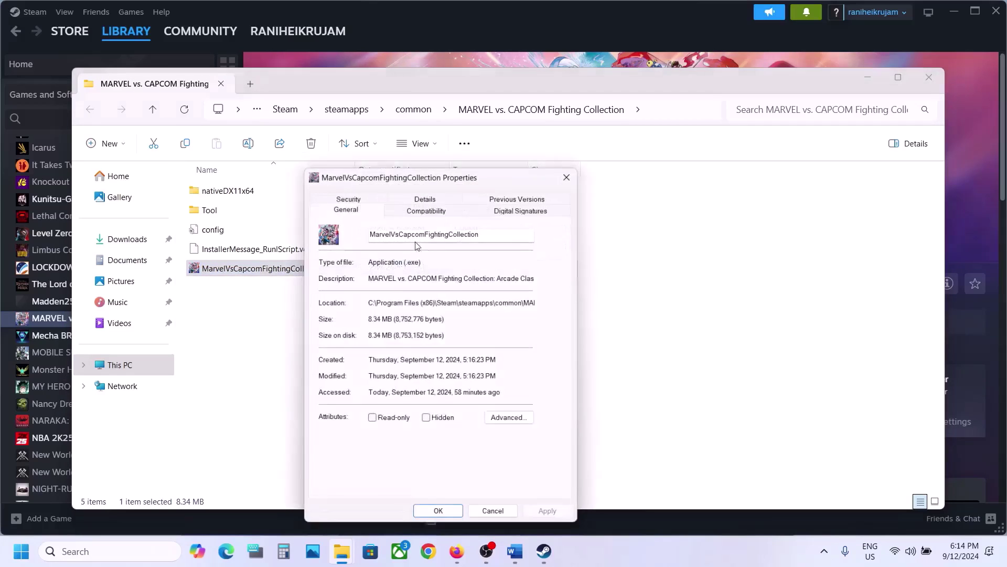
click(397, 211)
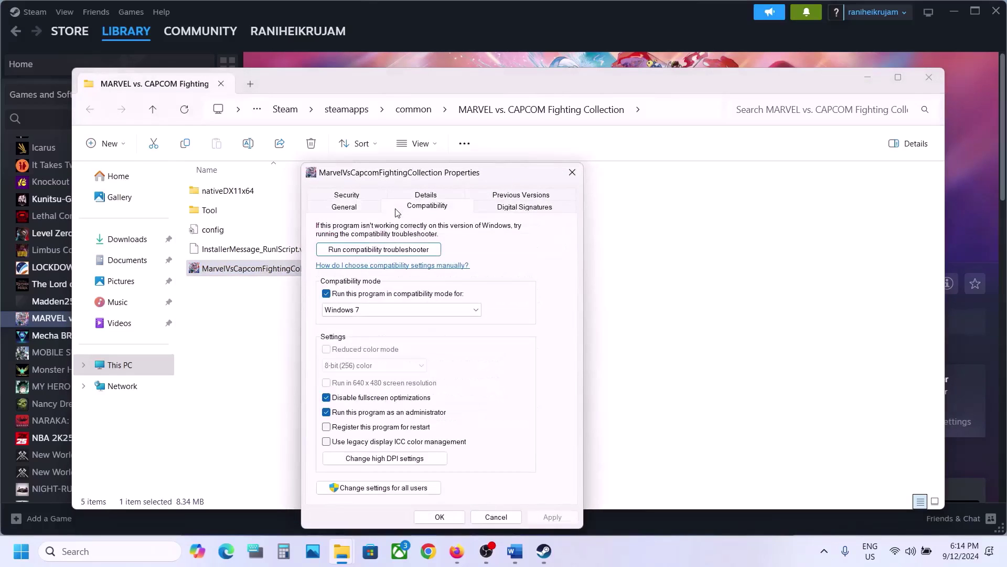
click(326, 295)
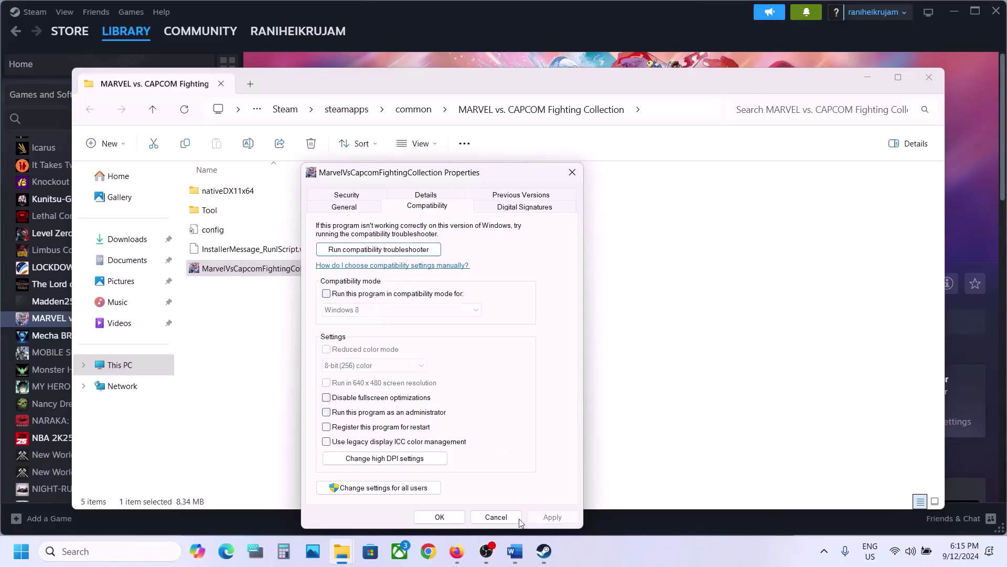
click(440, 517)
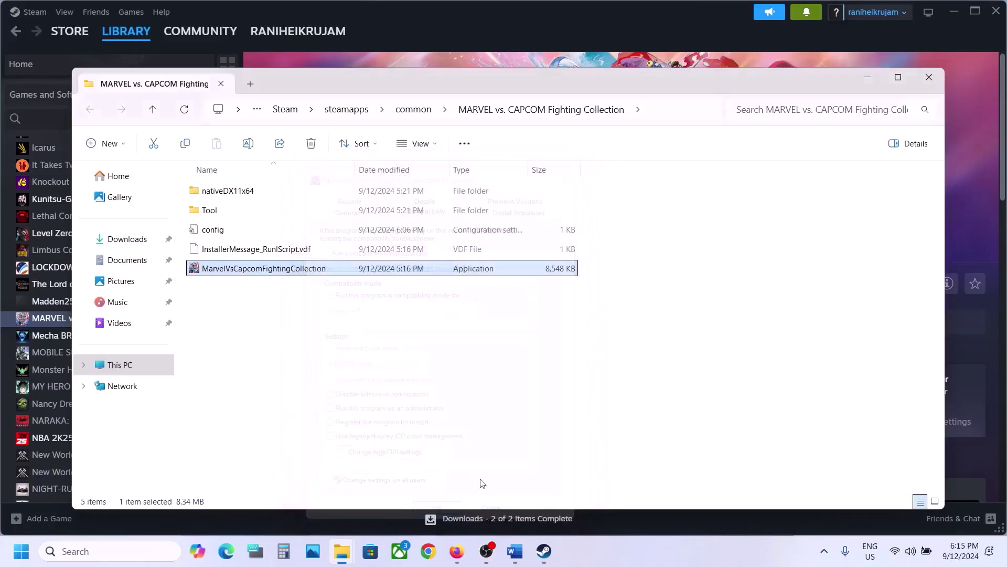
click(926, 78)
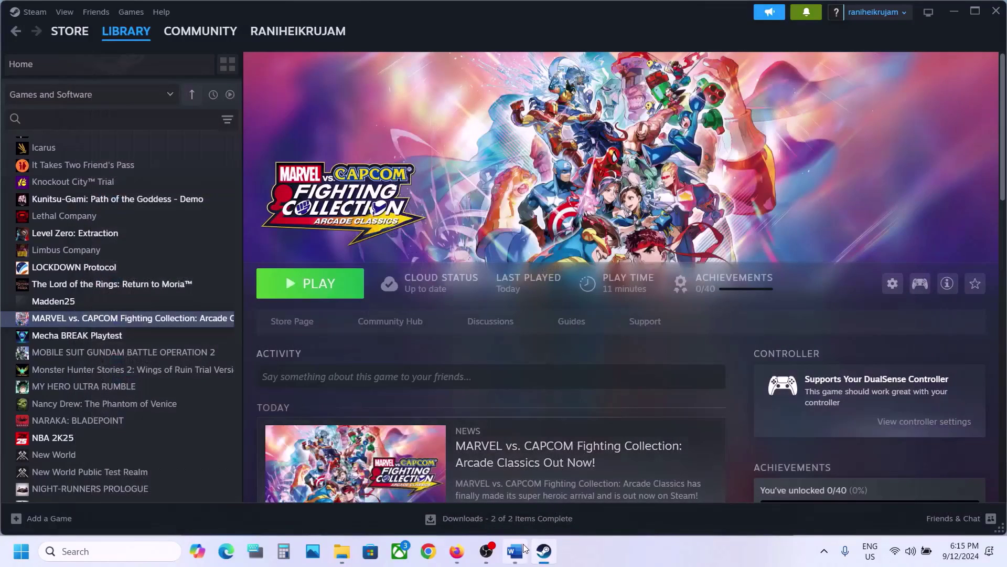
- Return to the Word document, maximize it, and highlight the Step 3 text about allowing the game exe in third-party antivirus and Windows Security
click(514, 551)
scroll(409, 341, down, 4)
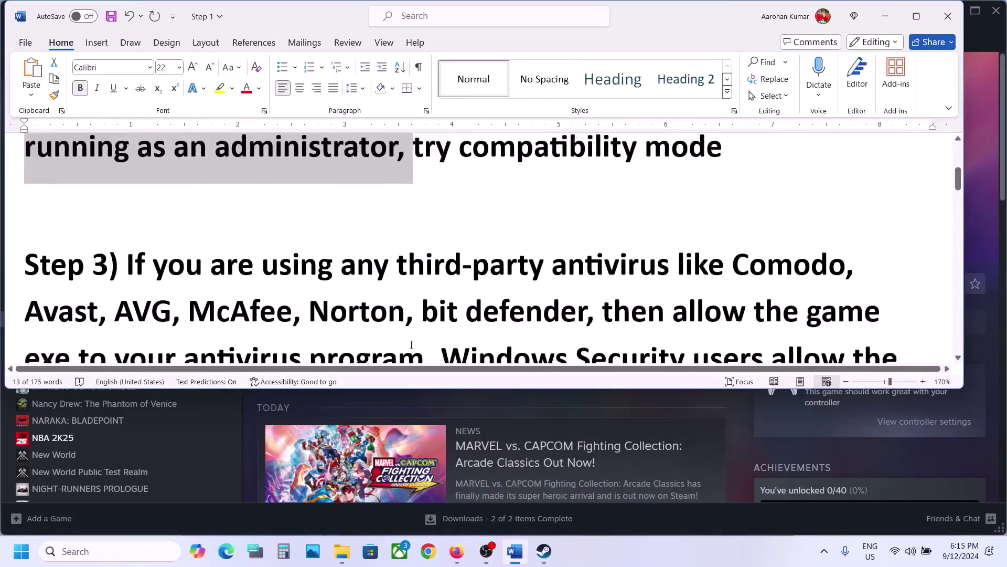
drag(128, 225, 424, 320)
click(916, 17)
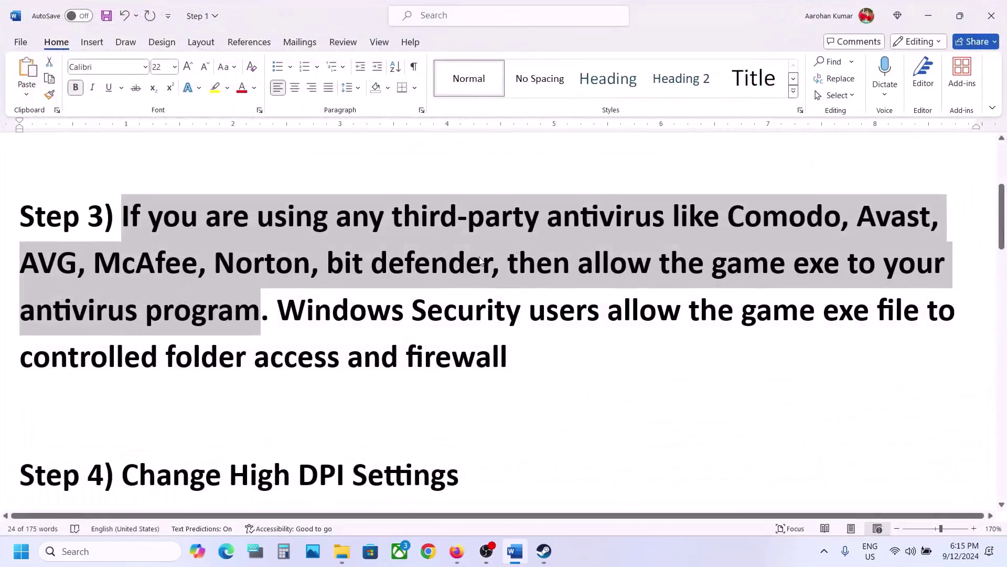
click(105, 313)
drag(133, 303, 187, 294)
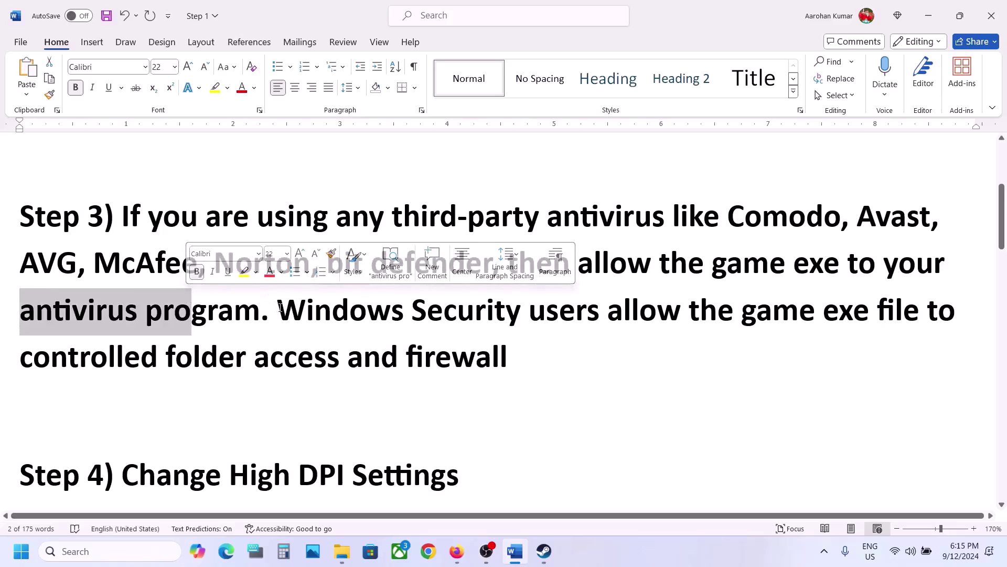
drag(278, 309, 565, 321)
- Open Virus & threat protection in Windows Security and display the apps allowed through Controlled folder access under Ransomware protection
key(super+i)
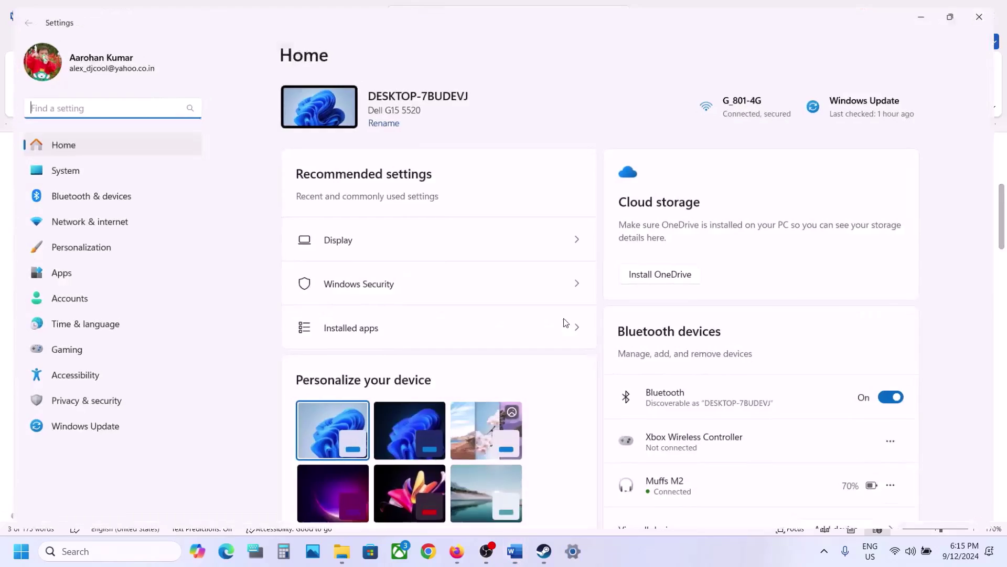
click(83, 406)
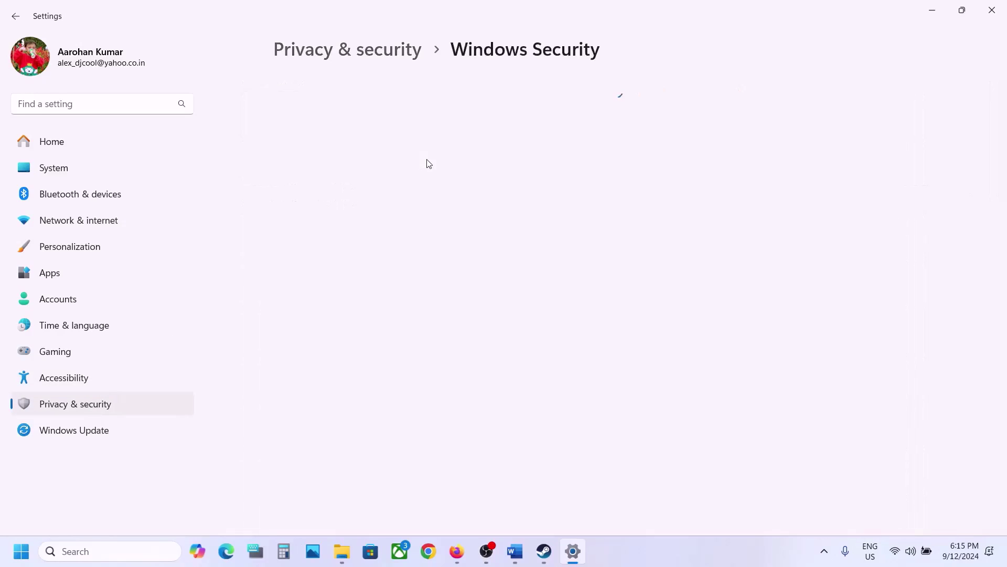
click(345, 206)
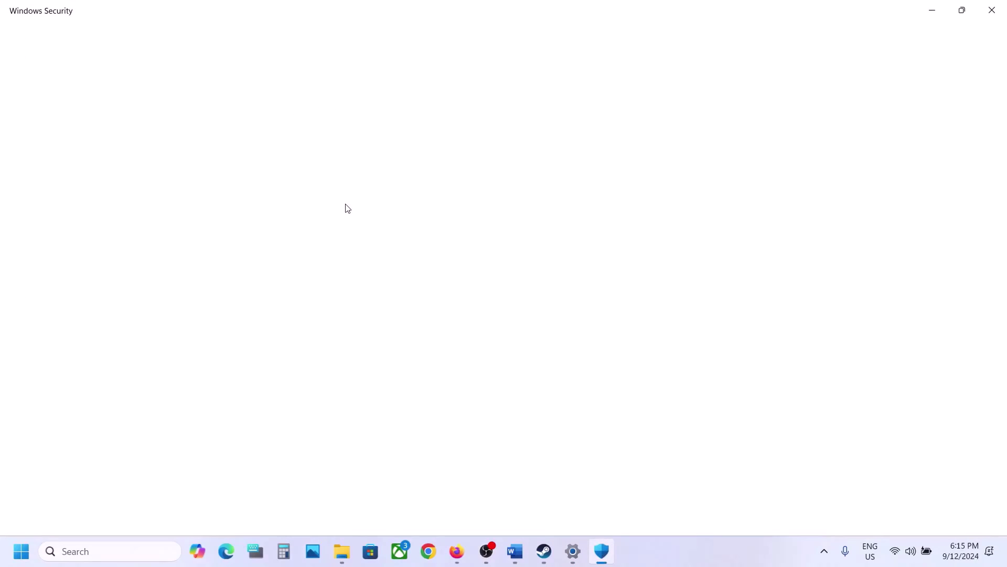
scroll(345, 208, down, 3)
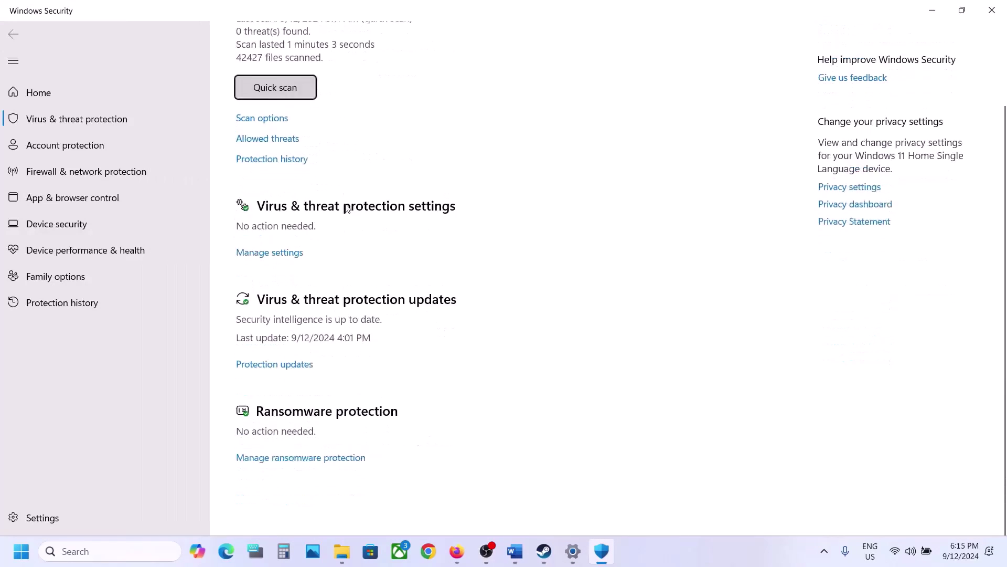
scroll(322, 465, up, 1)
click(304, 495)
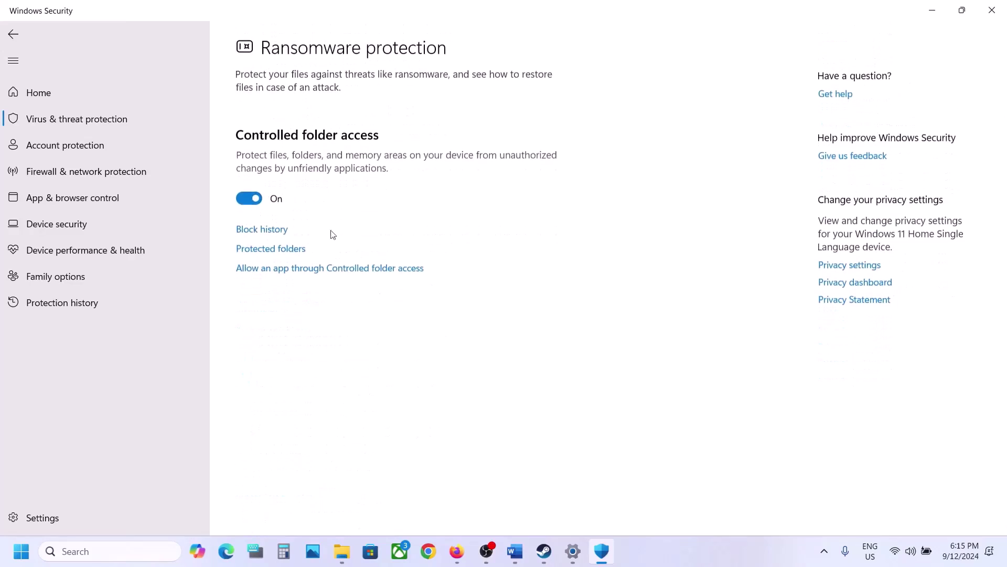
click(297, 269)
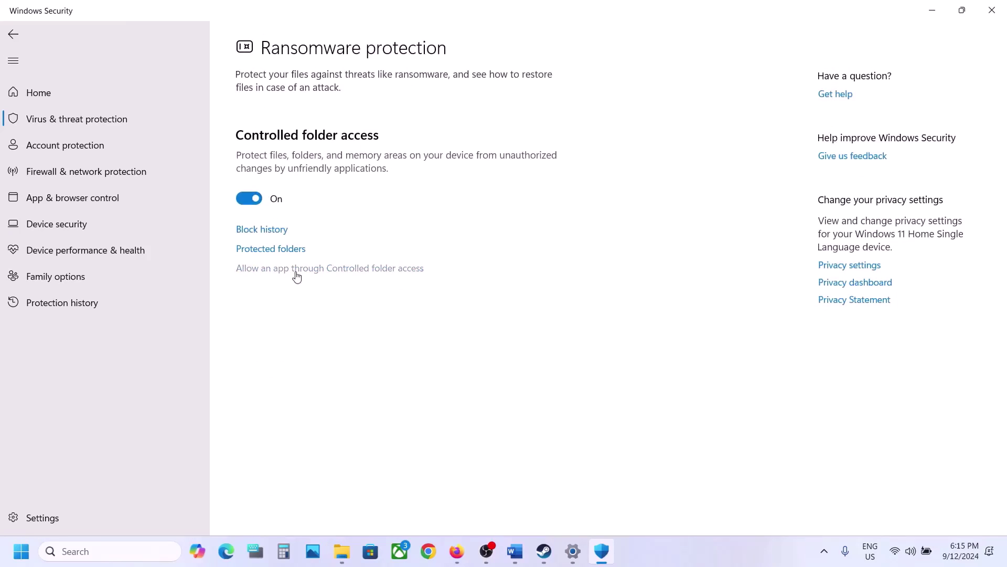
- Allow MarvelVsCapcomFightingCollection through Controlled folder access, choosing it from C:\Program Files (x86)\Steam\steamapps\common\MARVEL vs. CAPCOM Fighting Collection
scroll(299, 135, down, 2)
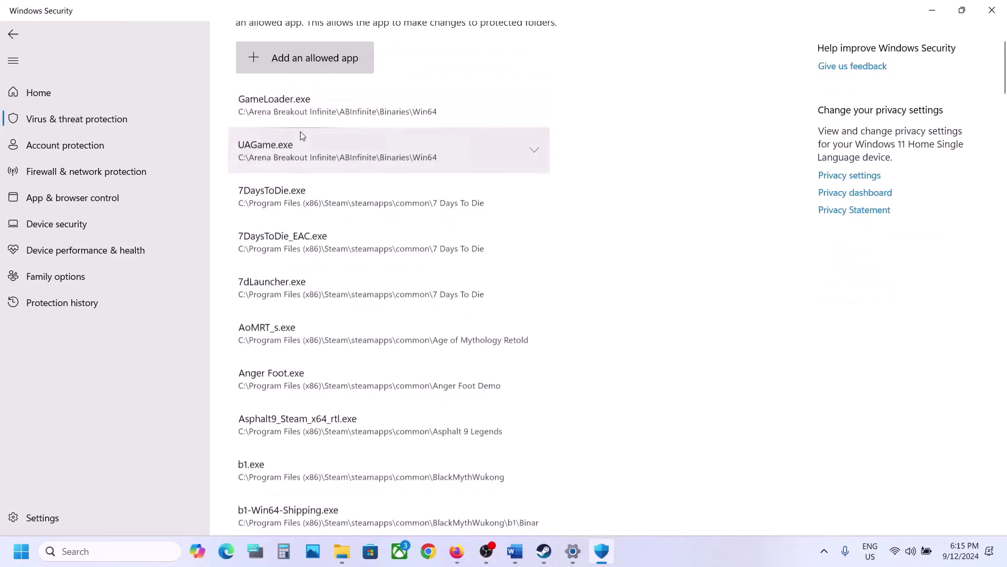
click(310, 65)
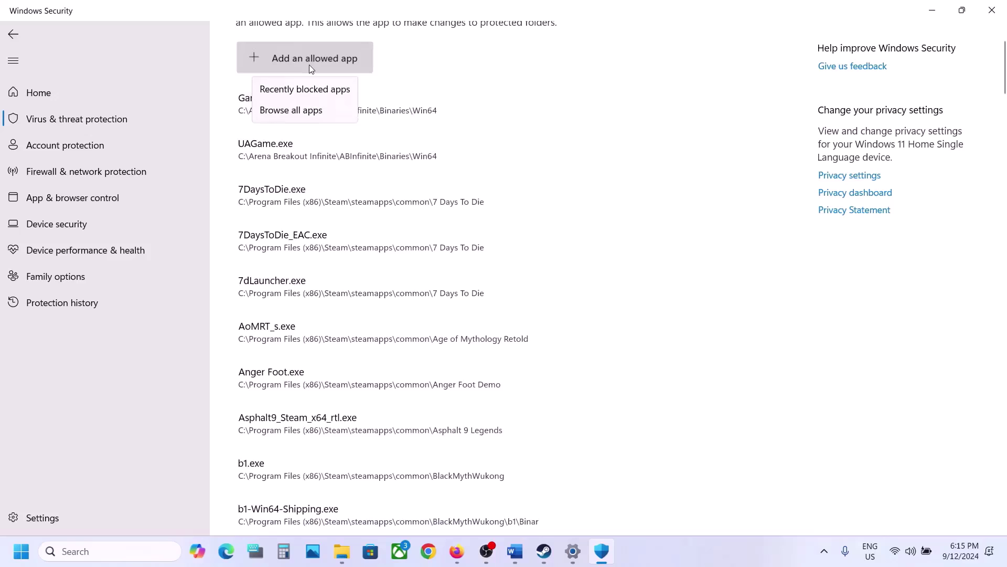
click(306, 108)
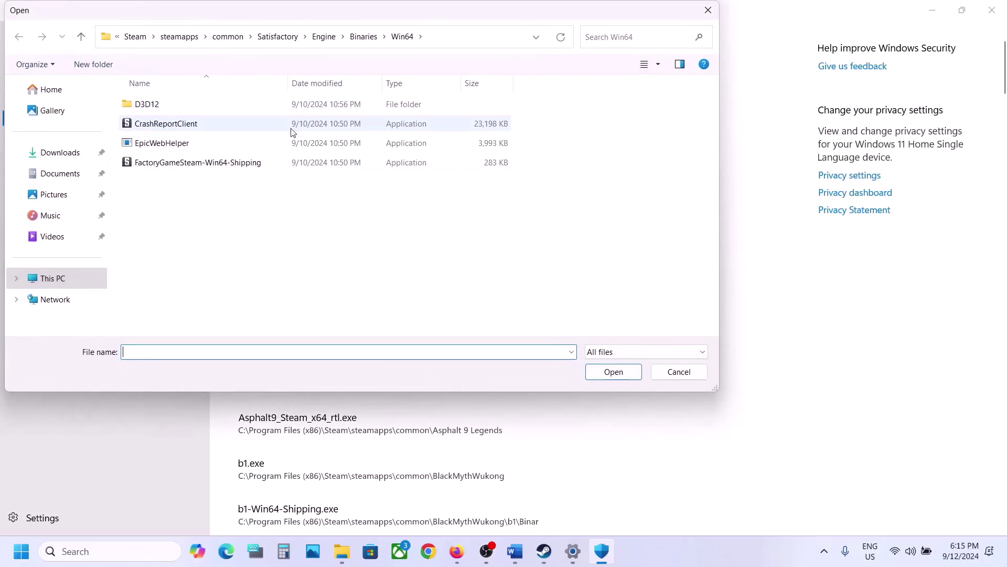
click(60, 273)
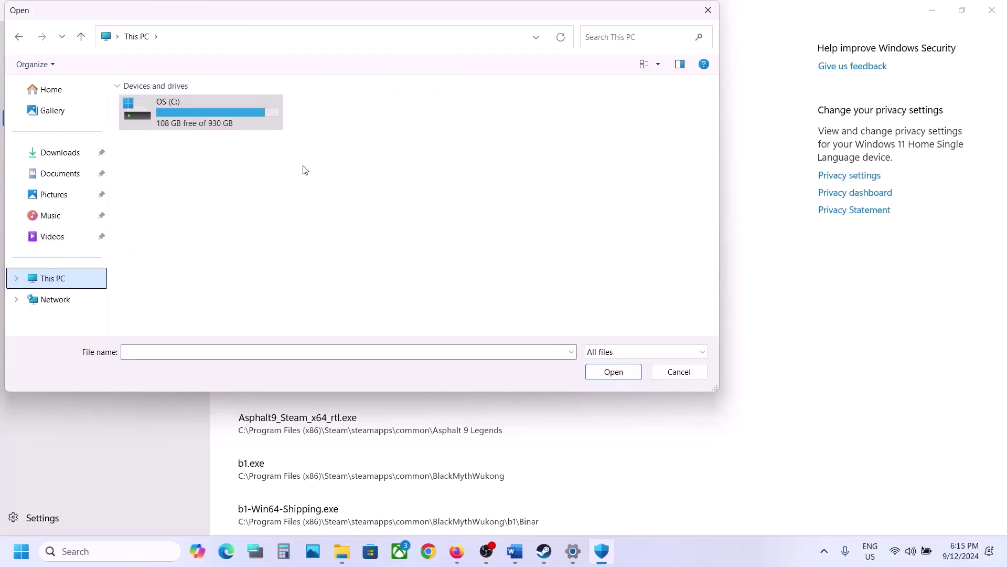
double_click(206, 114)
scroll(207, 117, down, 3)
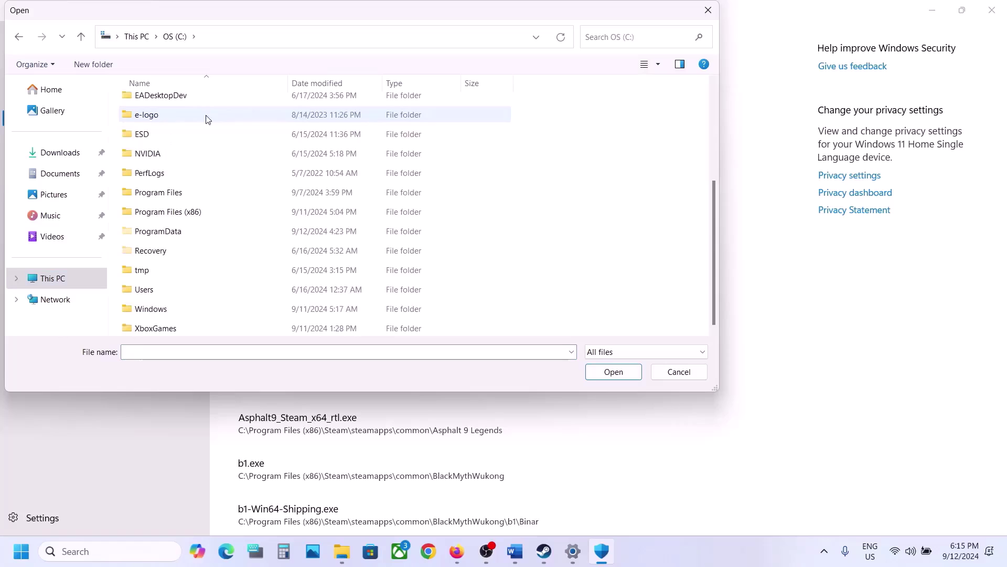
double_click(197, 209)
scroll(186, 212, down, 3)
scroll(185, 211, down, 4)
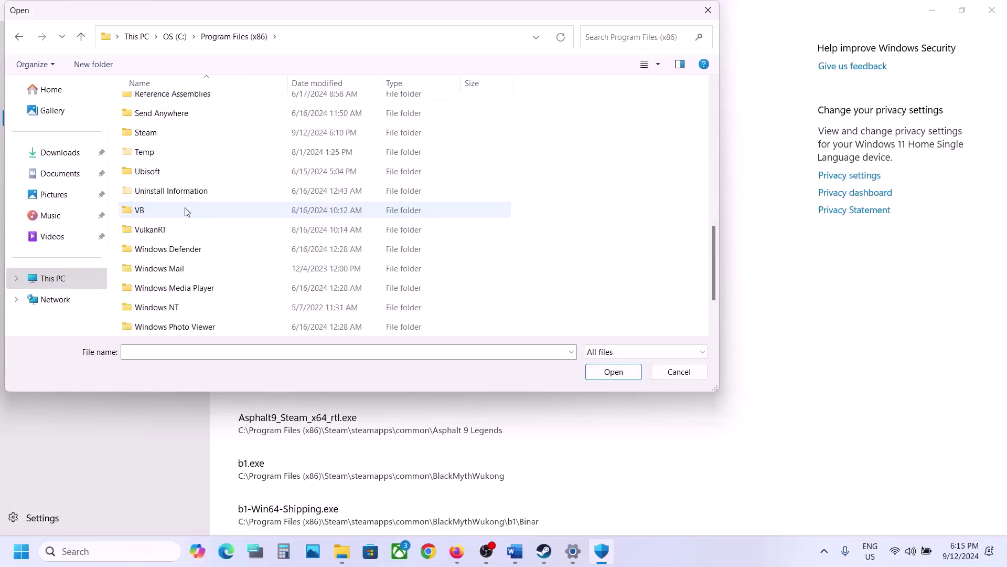
double_click(157, 138)
scroll(162, 131, down, 4)
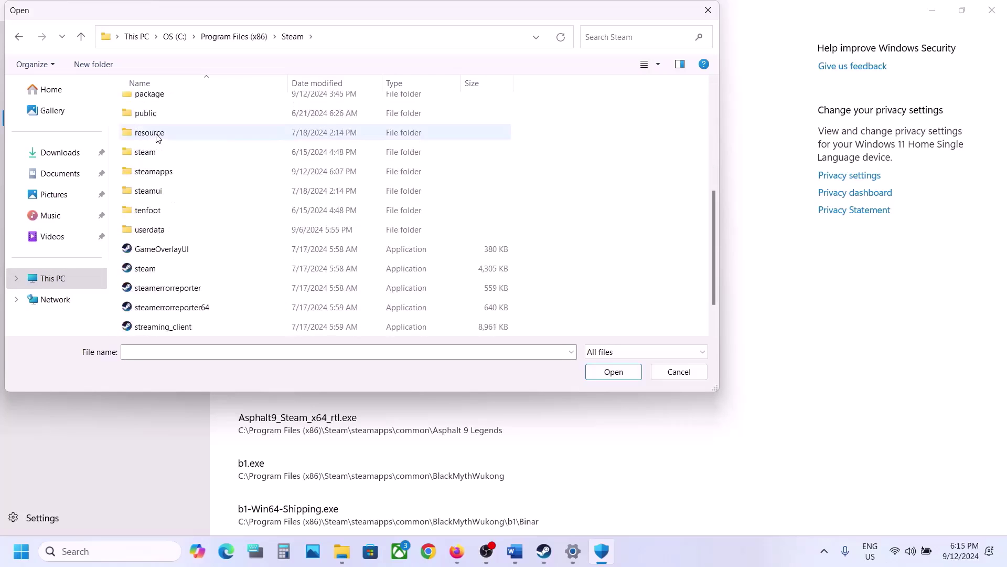
double_click(165, 170)
double_click(152, 105)
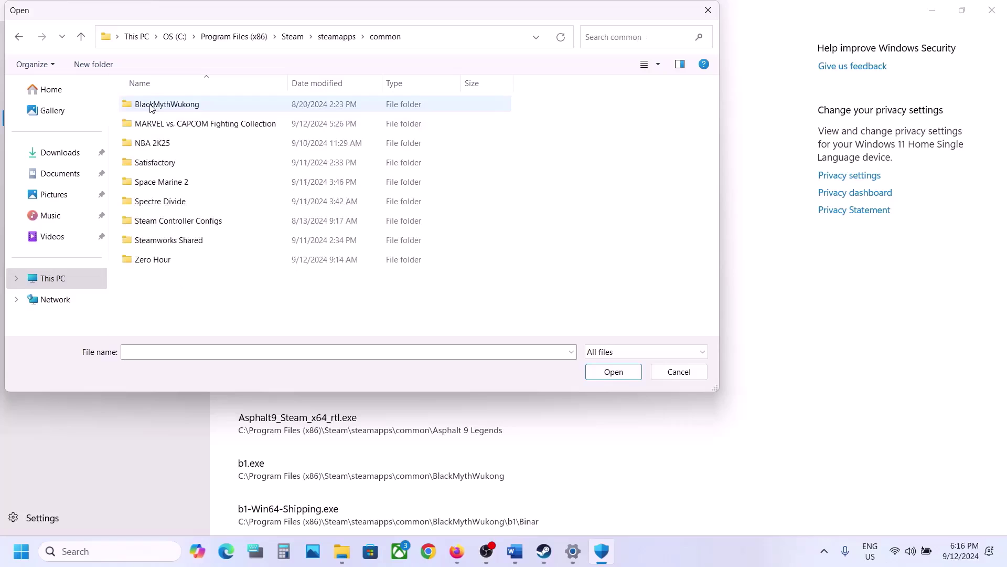
double_click(219, 125)
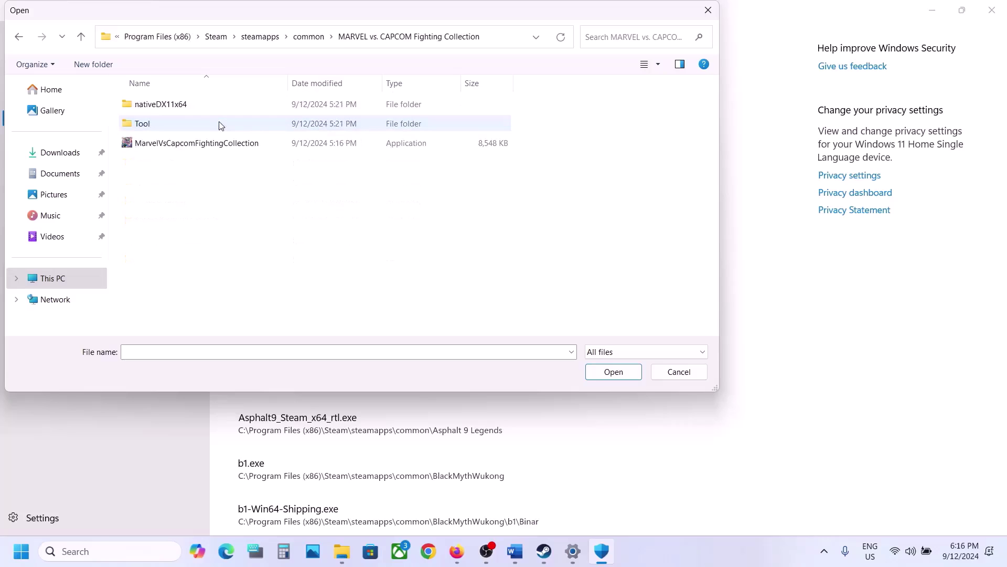
click(188, 143)
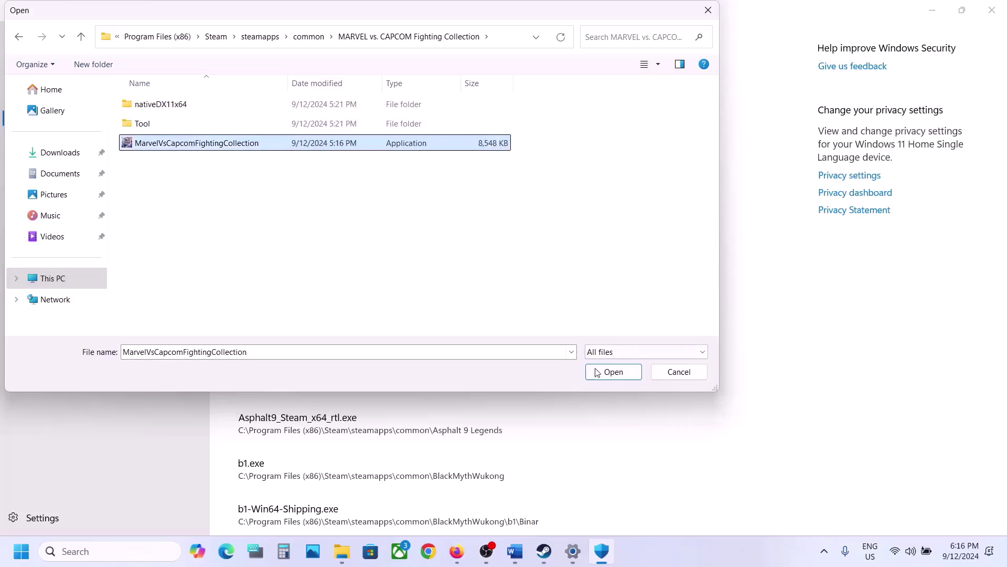
click(612, 371)
- Open the Windows Defender Firewall allowed apps list in Control Panel and unlock its settings for changes
click(136, 555)
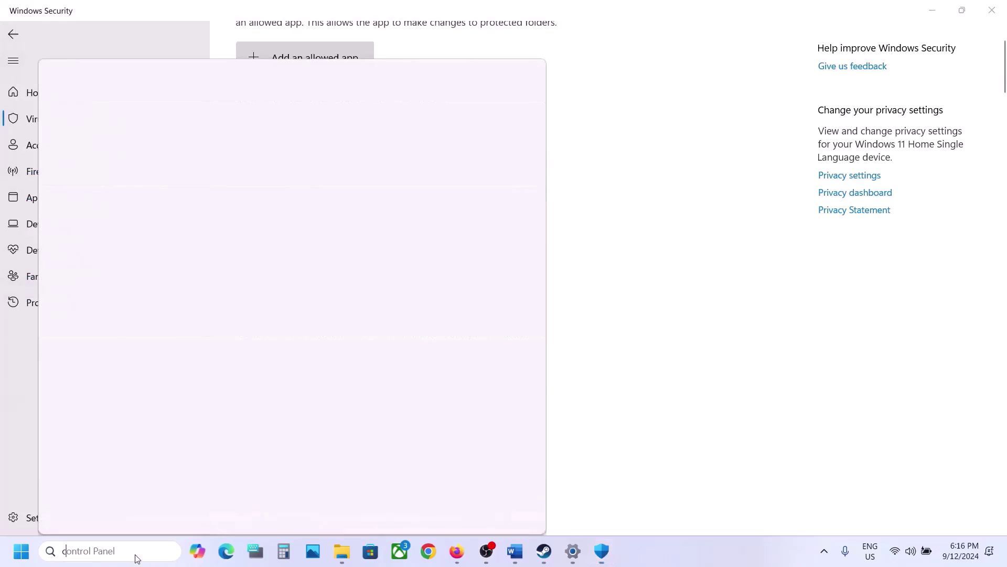
text(control)
key(Return)
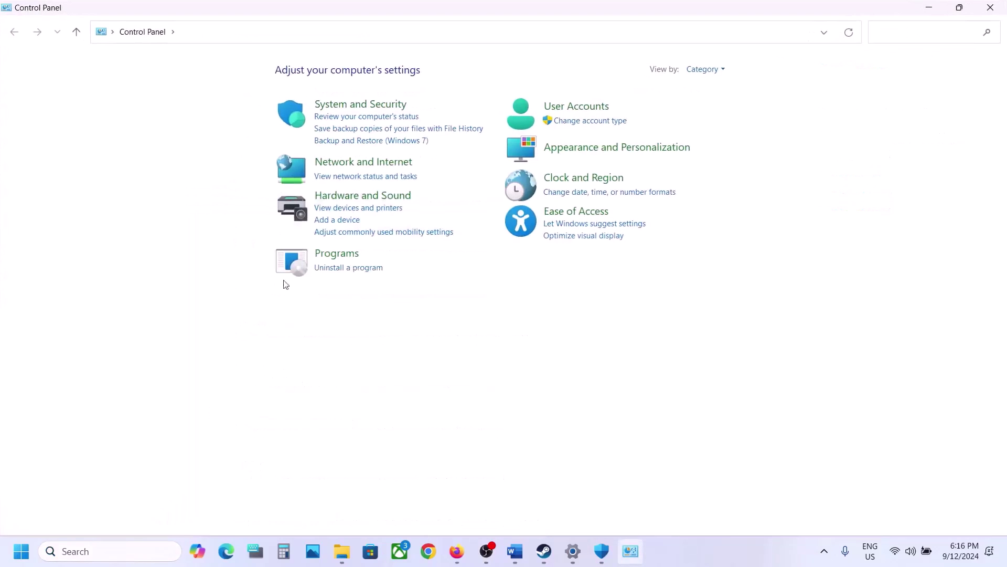
click(395, 105)
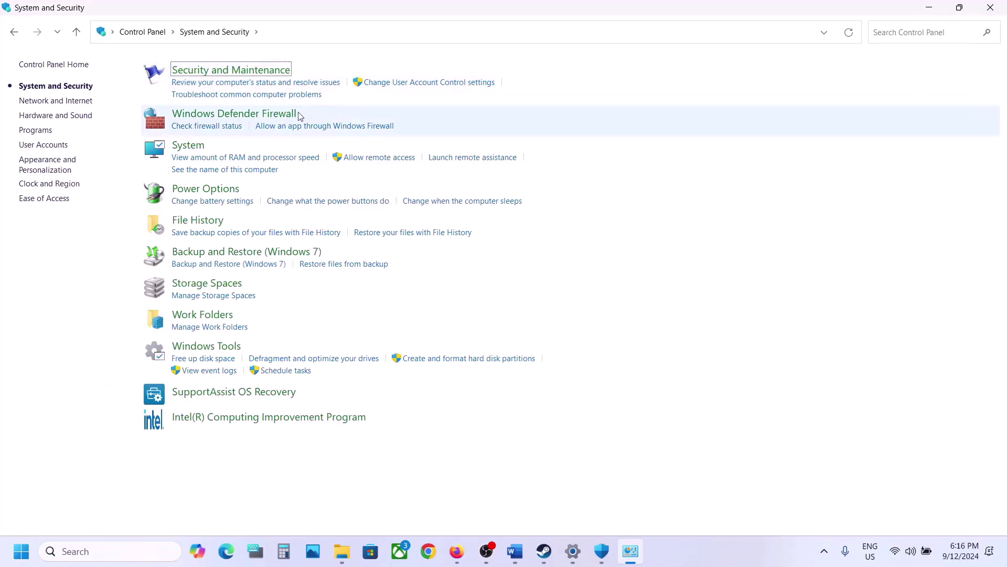
click(280, 114)
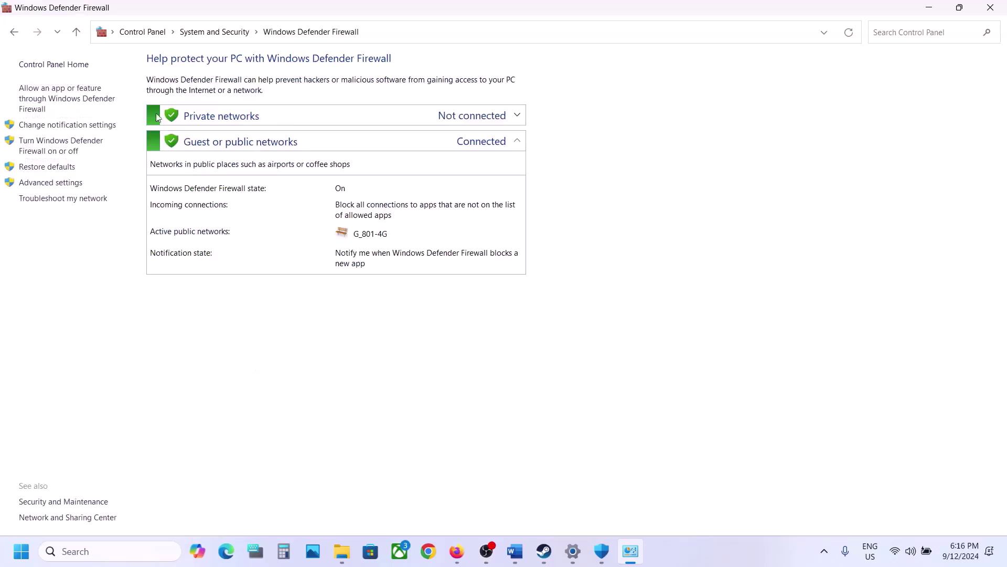
click(83, 105)
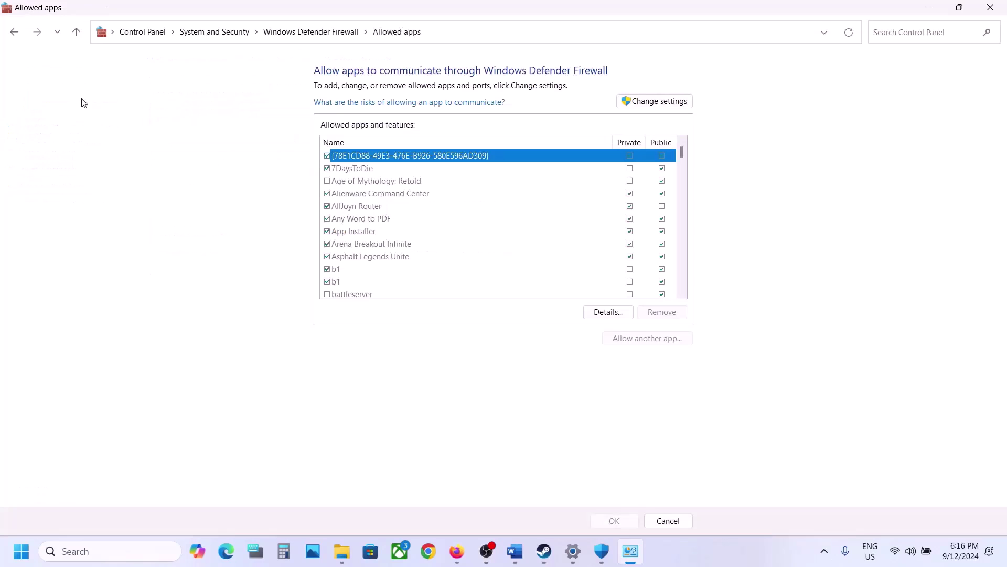
click(656, 100)
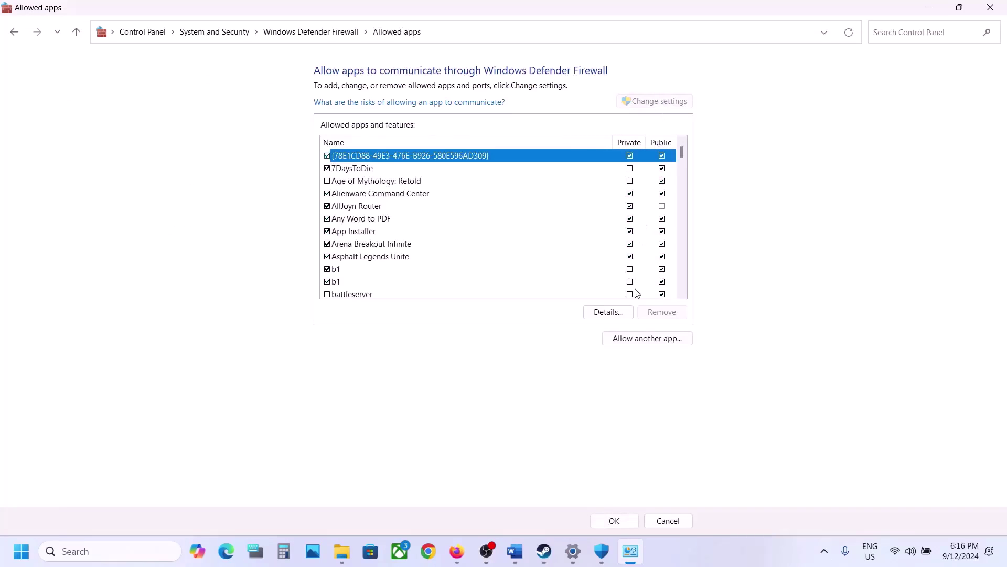
- Try to add MarvelVsCapcomFightingCollection from its Steam folder to the firewall's allowed apps, and close the Add an app dialog
click(634, 337)
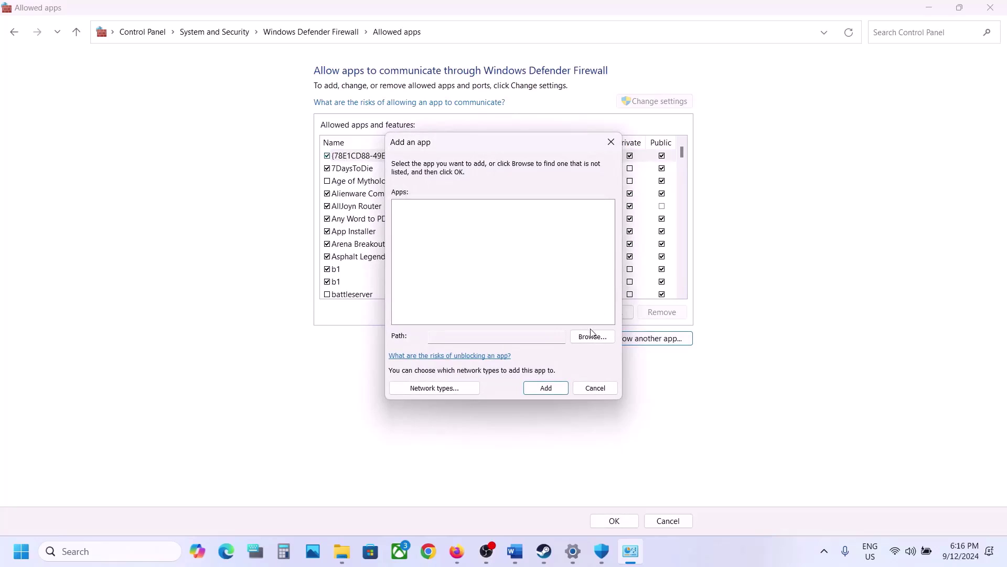
click(592, 337)
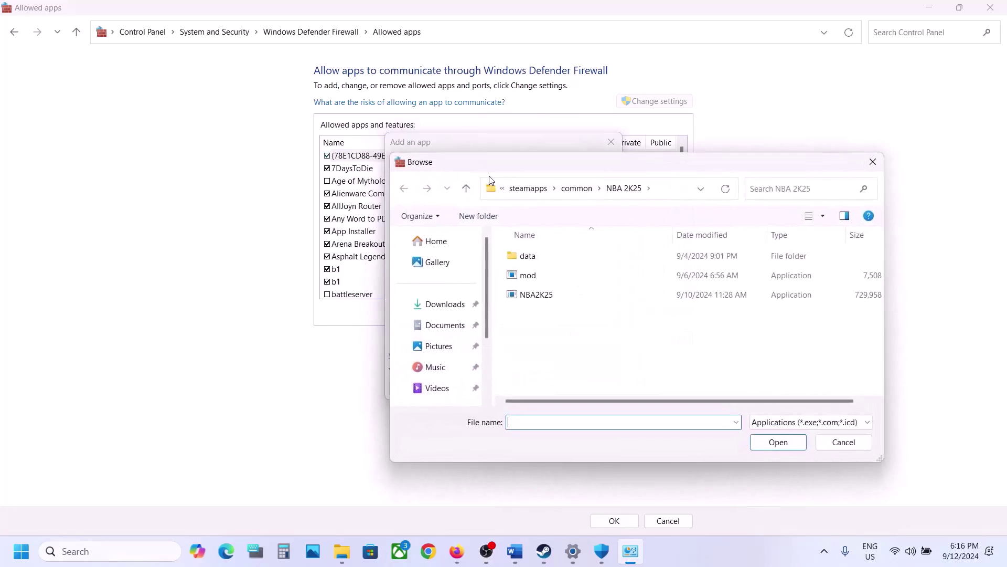
click(564, 191)
double_click(560, 273)
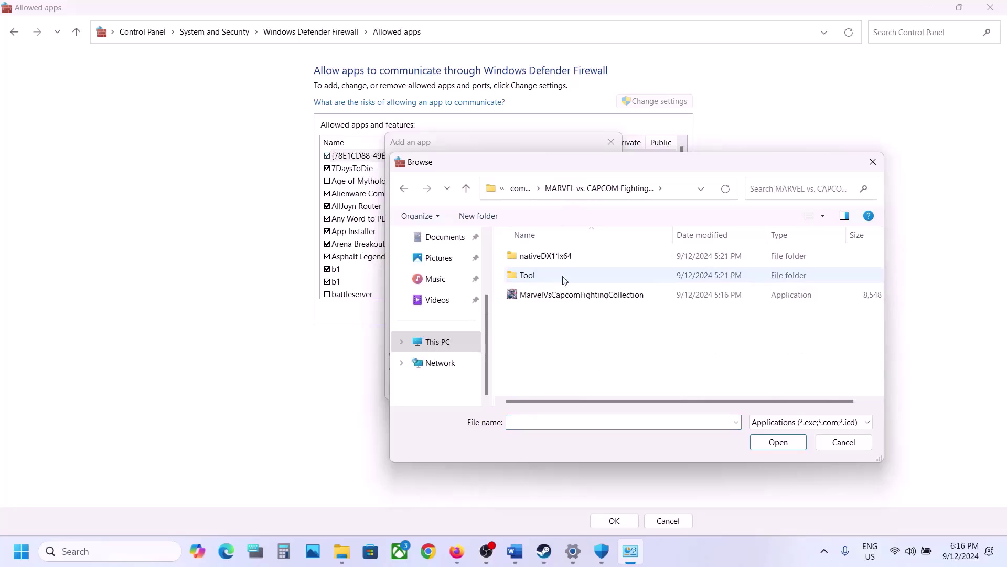
click(545, 298)
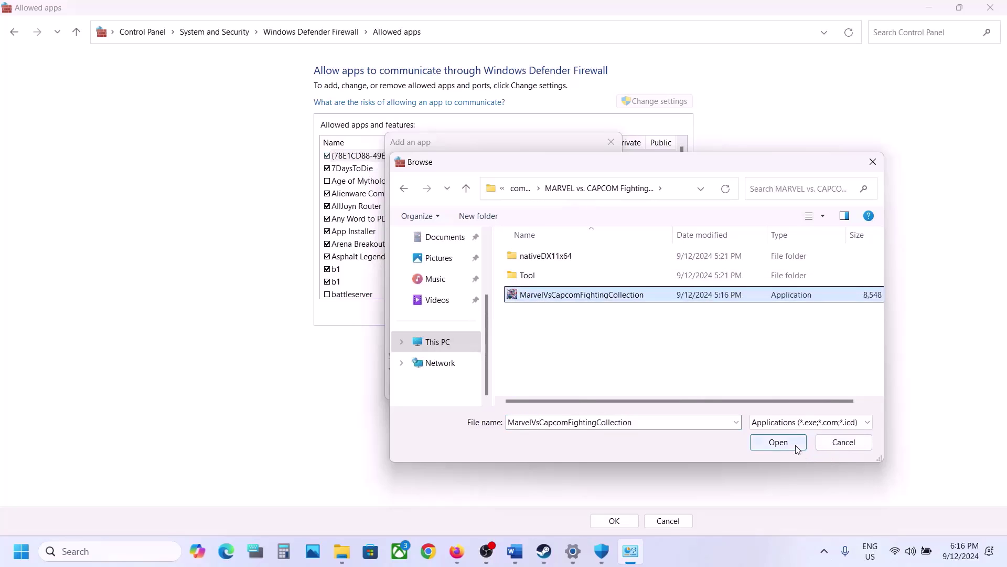
click(776, 443)
click(546, 388)
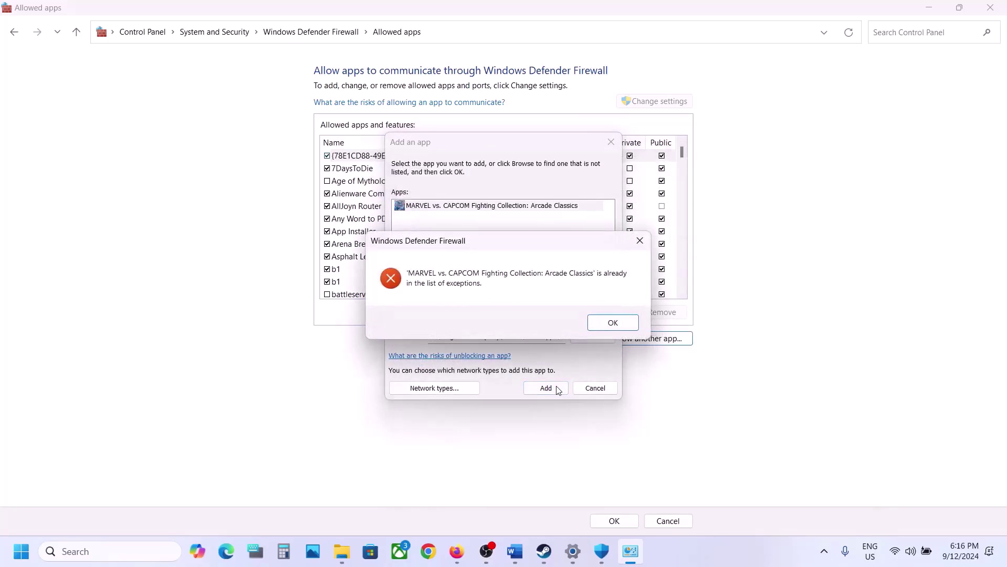
click(613, 322)
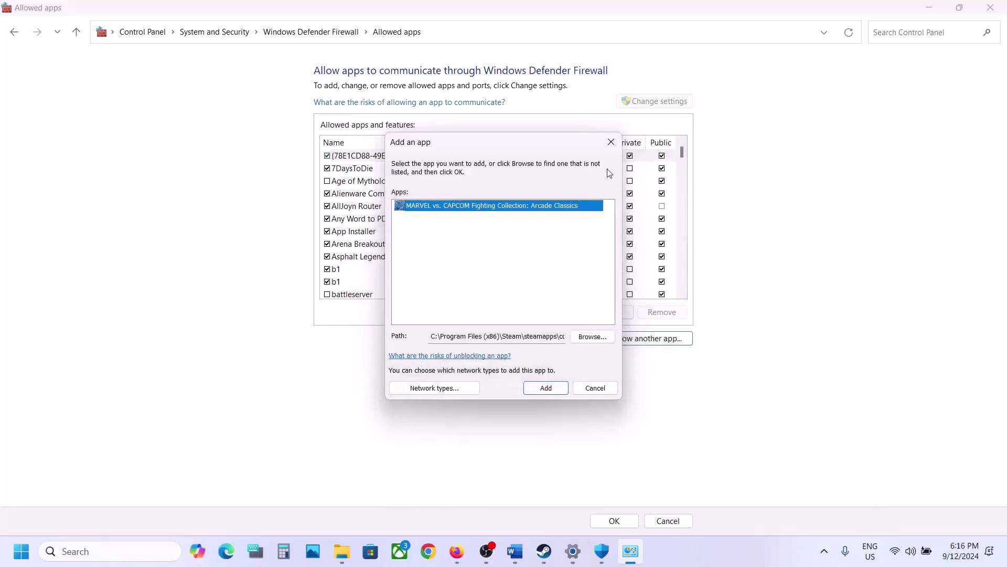
click(610, 142)
- Locate the MARVEL vs. CAPCOM Fighting Collection: Arcade Classics entry in the firewall list to check its Private and Public access
click(515, 256)
key(m)
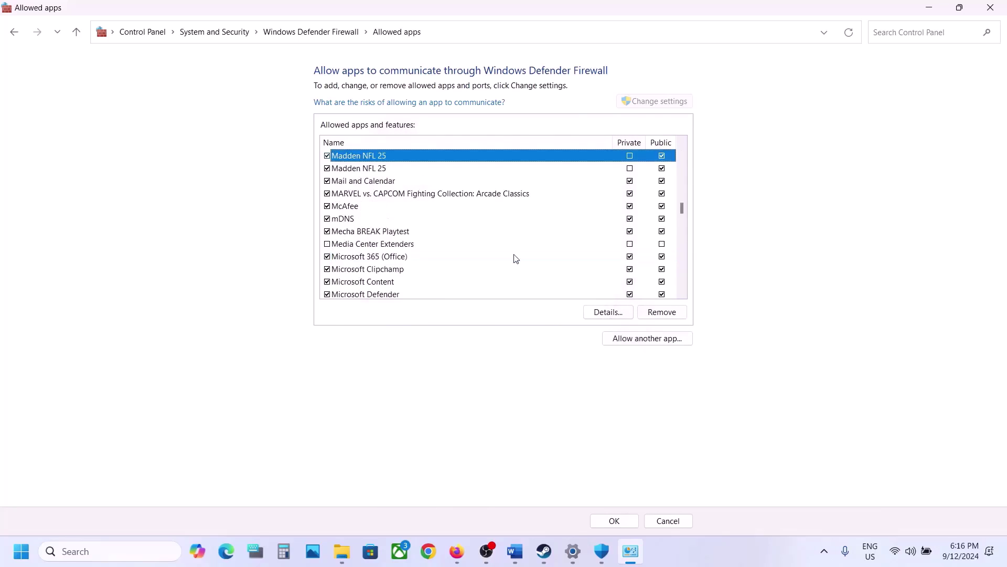
click(438, 194)
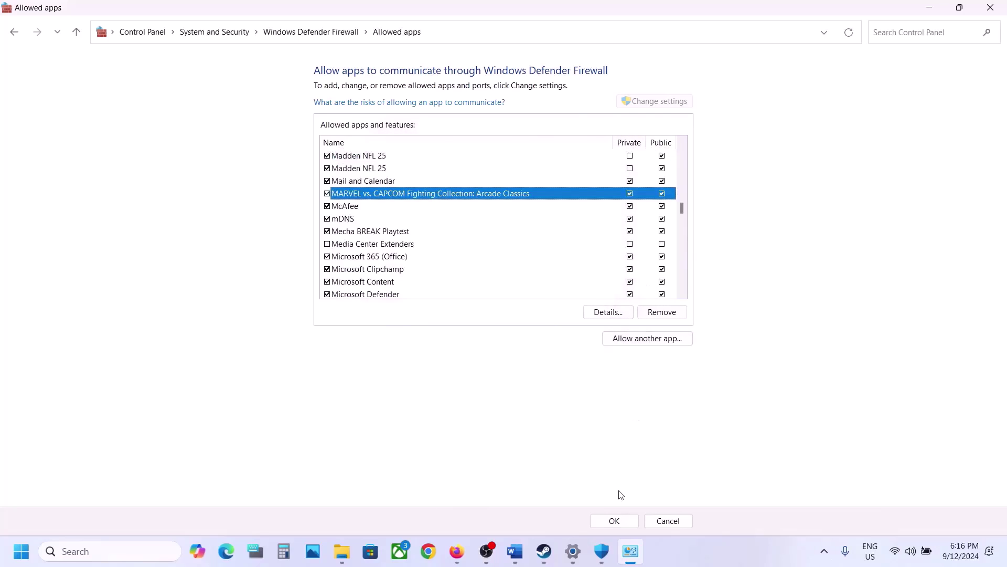
- Close the Allowed apps, Windows Security and Settings windows, and highlight the Step 4 text "Change High DPI Settings" in the Word document
click(991, 7)
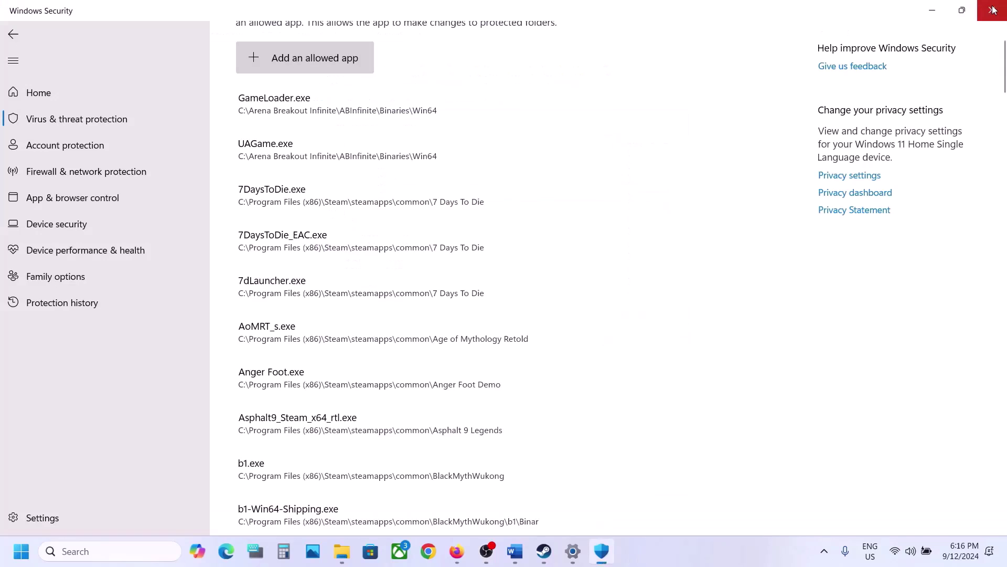
click(993, 8)
click(993, 9)
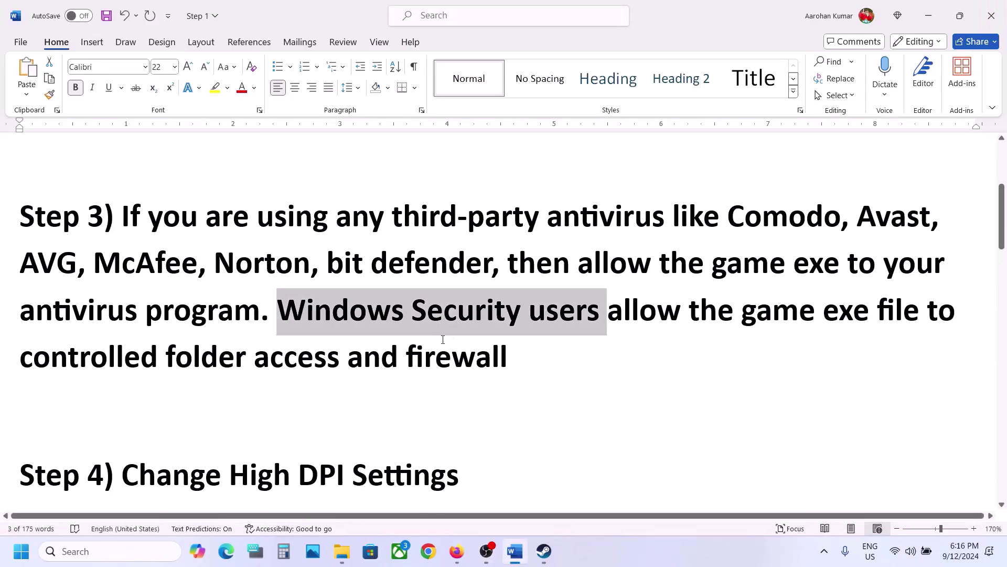
scroll(443, 339, down, 2)
drag(159, 373, 469, 357)
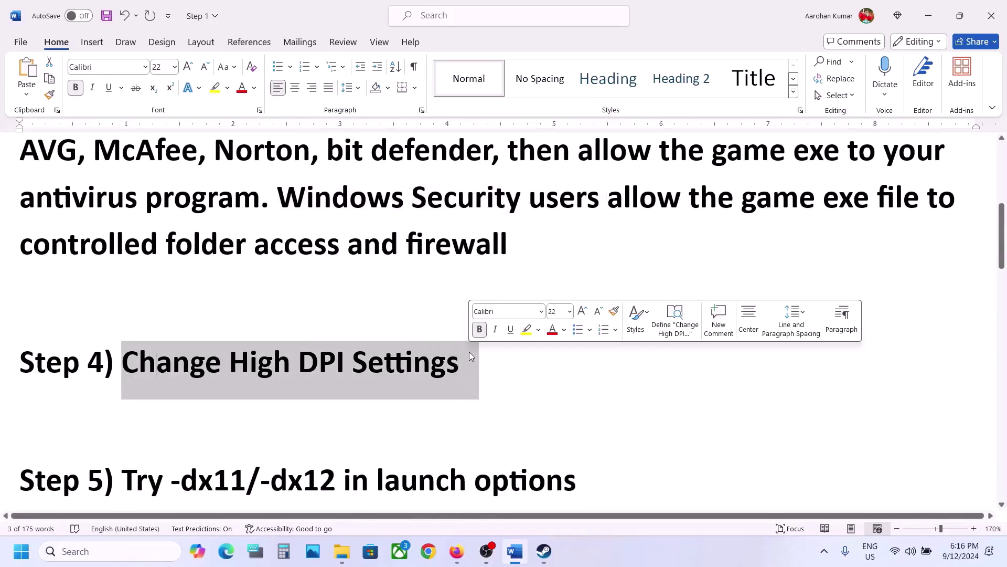
- Switch to Steam, browse the MARVEL vs. CAPCOM Fighting Collection local files, and open the compatibility settings of the MarvelVsCapcomFightingCollection application
click(544, 561)
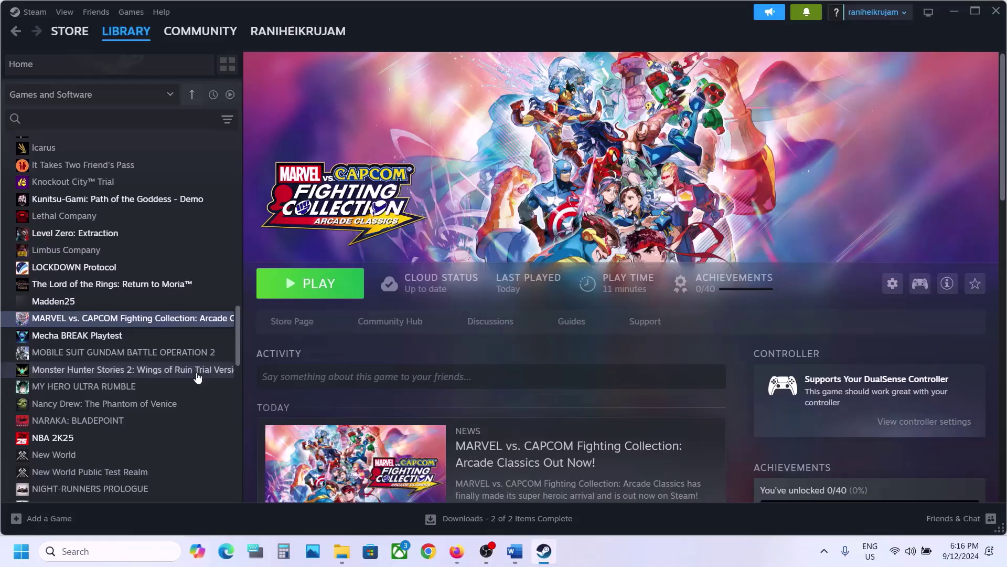
right_click(184, 324)
mouse_move(212, 399)
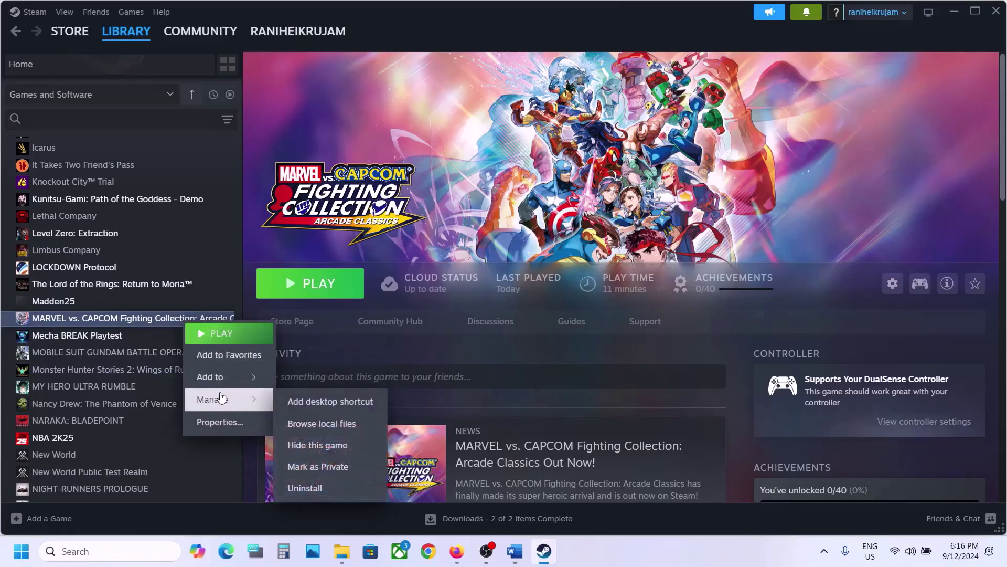
click(332, 425)
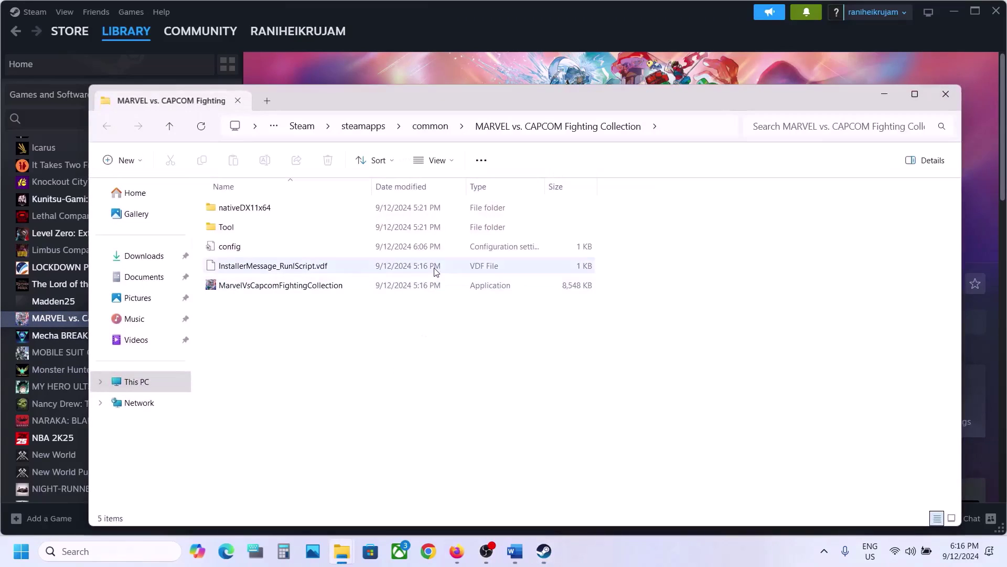
right_click(305, 292)
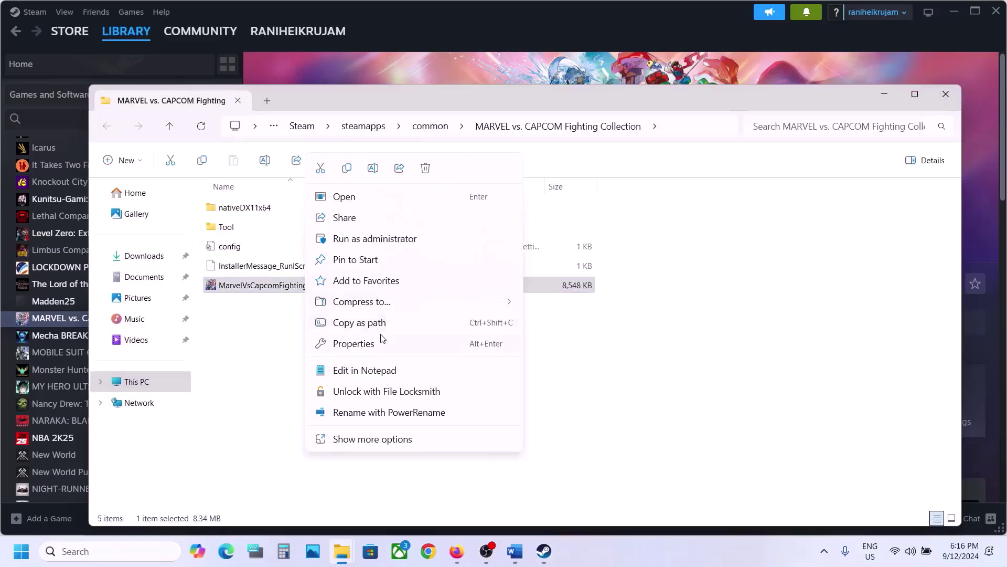
click(353, 343)
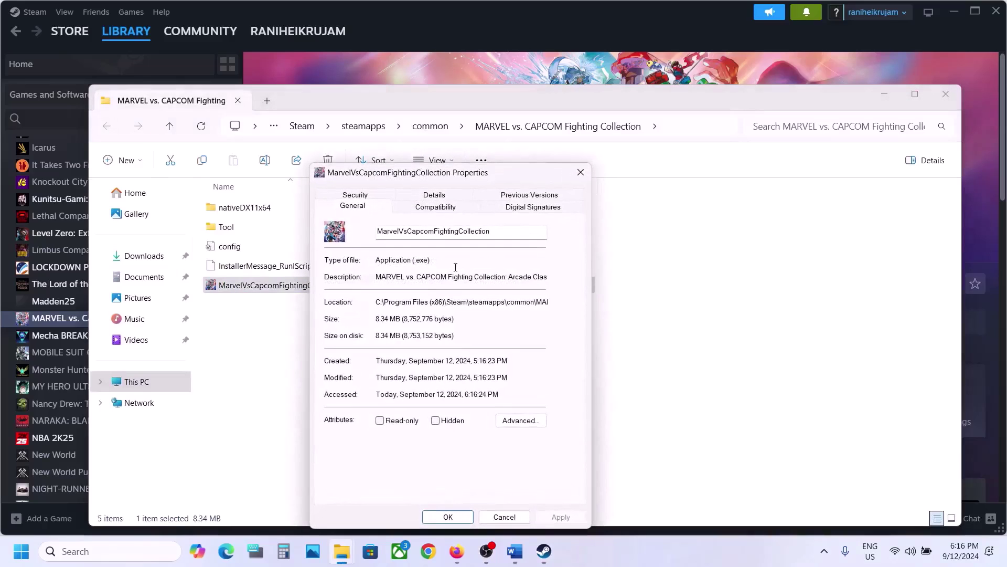
click(430, 208)
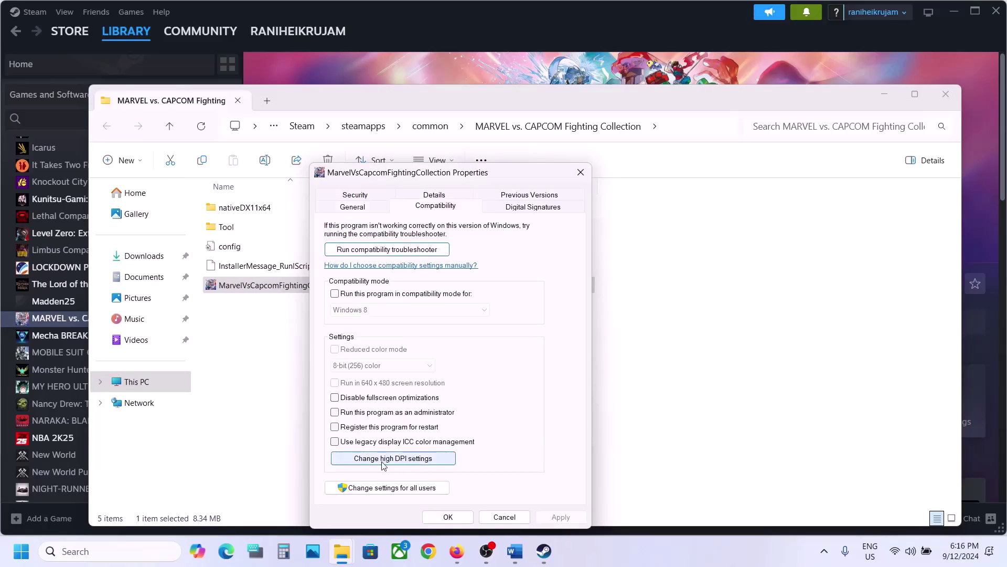
- Override the executable's high DPI scaling behavior with scaling performed by Application, and apply the compatibility settings
click(400, 460)
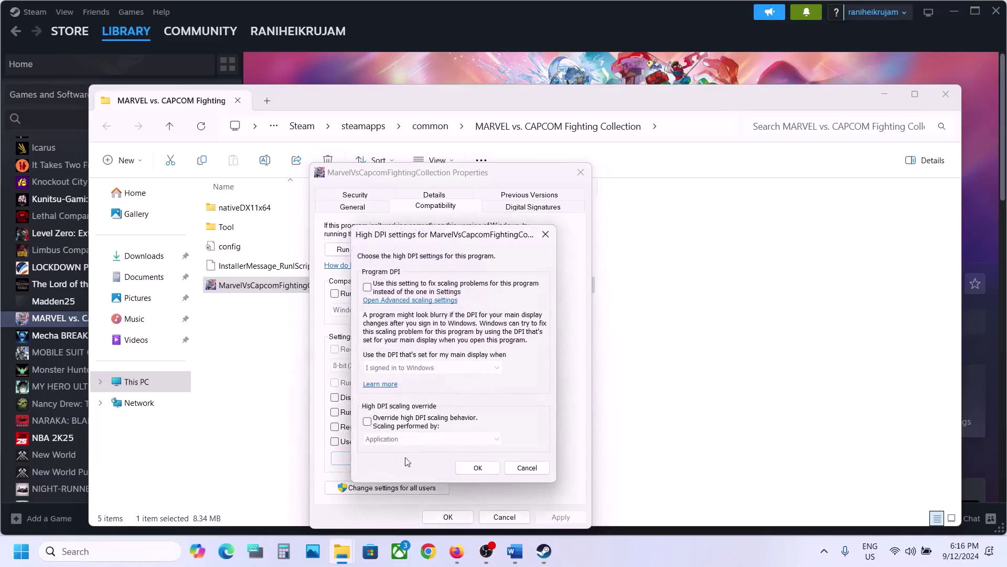
click(367, 421)
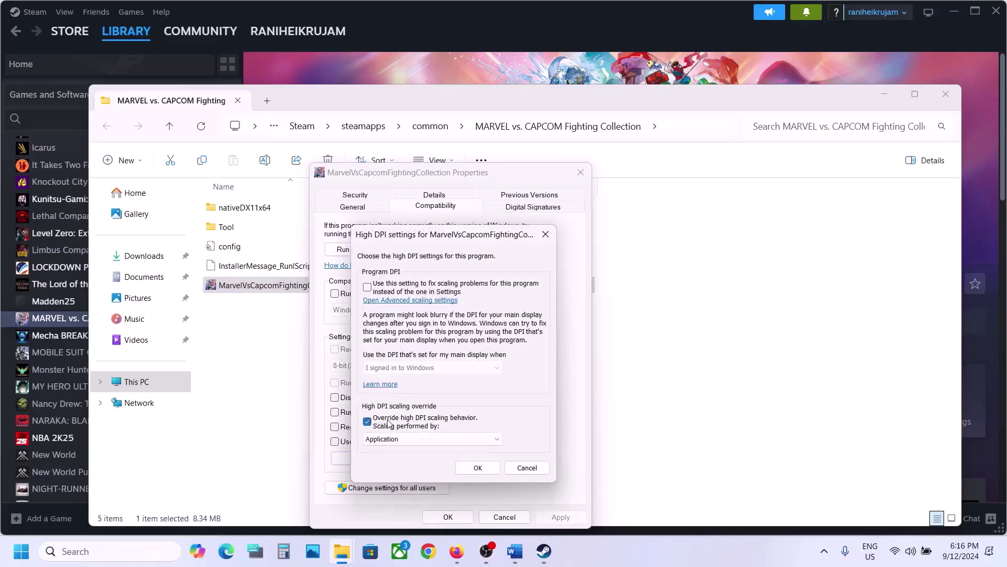
click(423, 442)
click(401, 451)
click(492, 471)
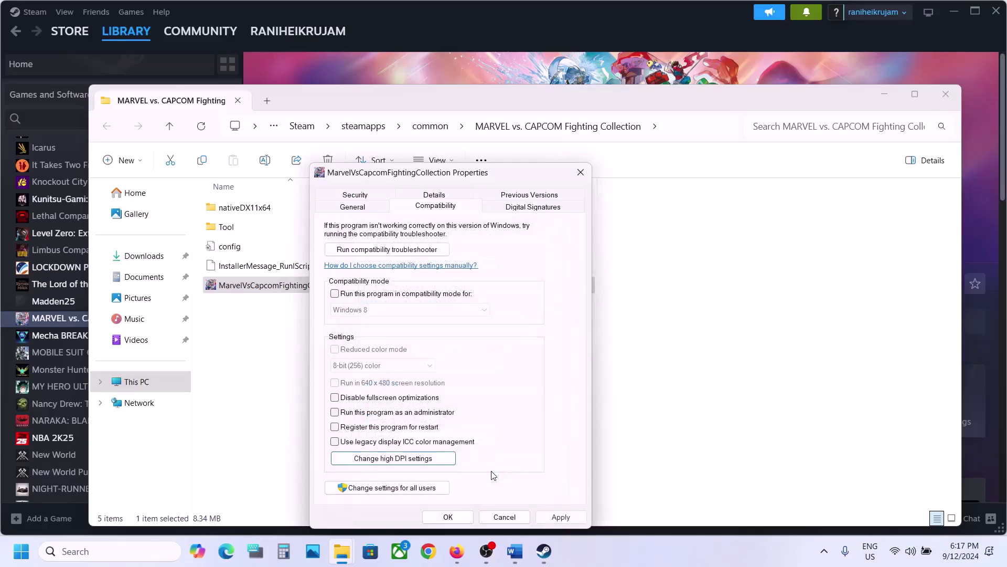
click(561, 514)
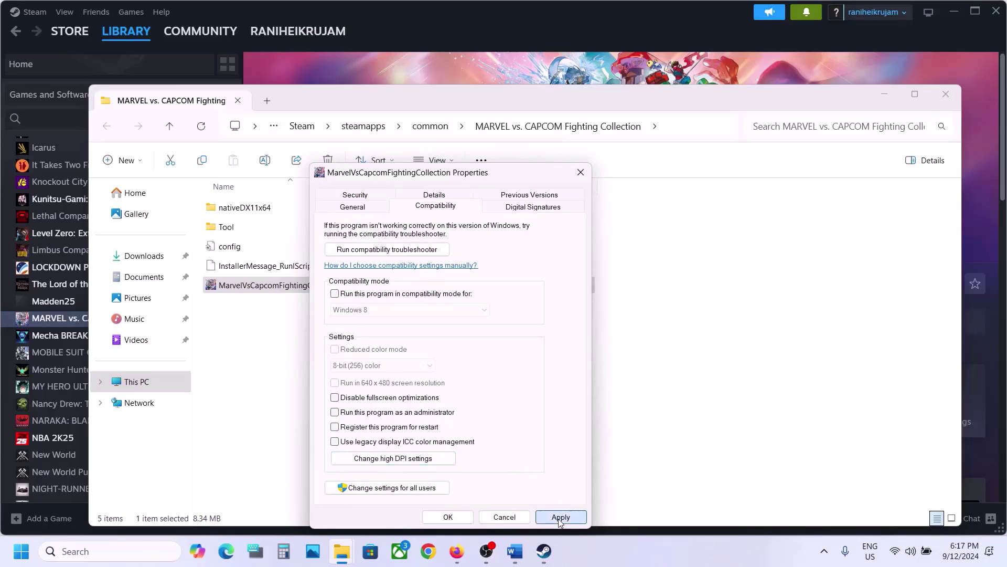
click(457, 519)
- Override high DPI scaling behavior for all users of MarvelVsCapcomFightingCollection, with scaling performed by Application, and accept the property dialogs
right_click(301, 291)
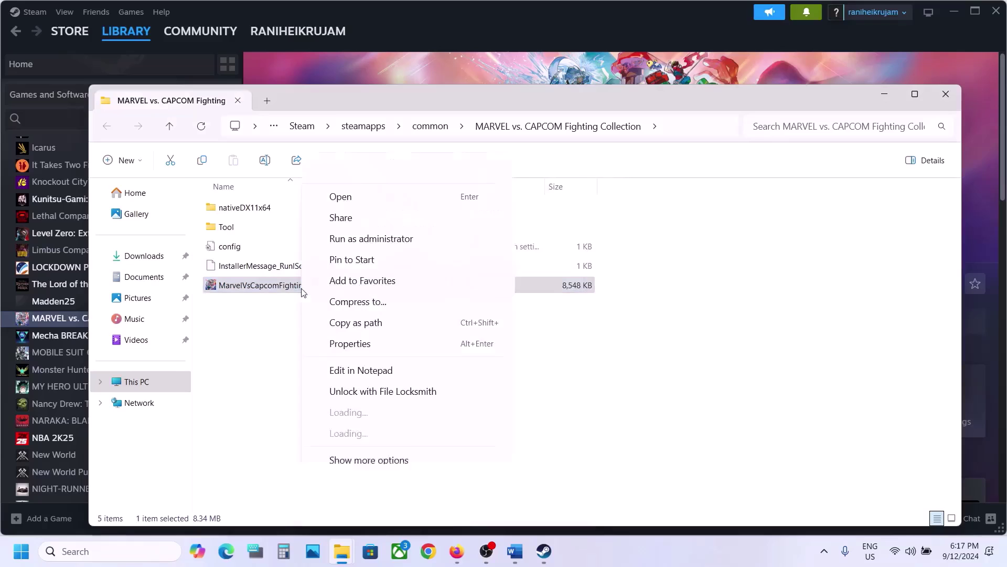
click(350, 343)
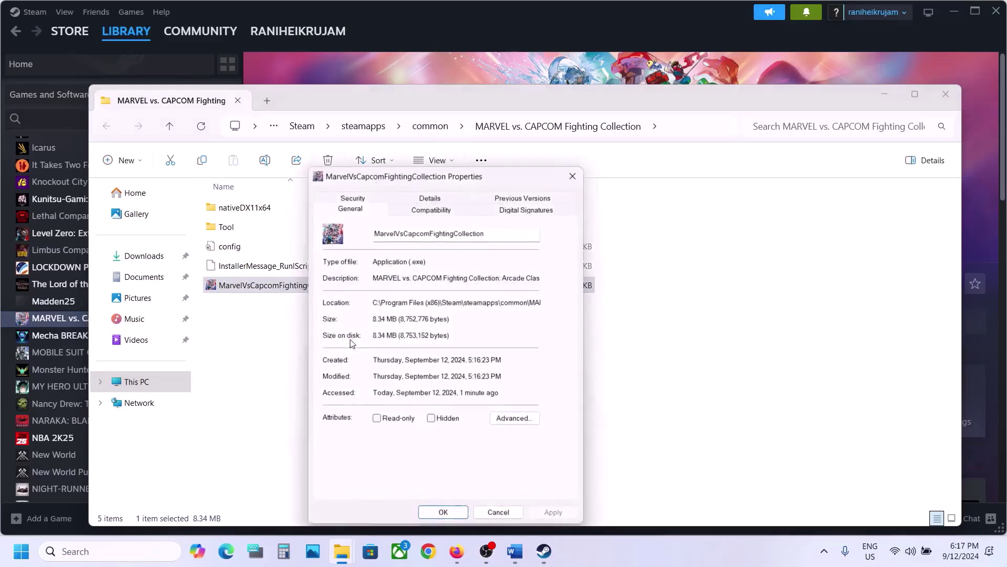
click(426, 207)
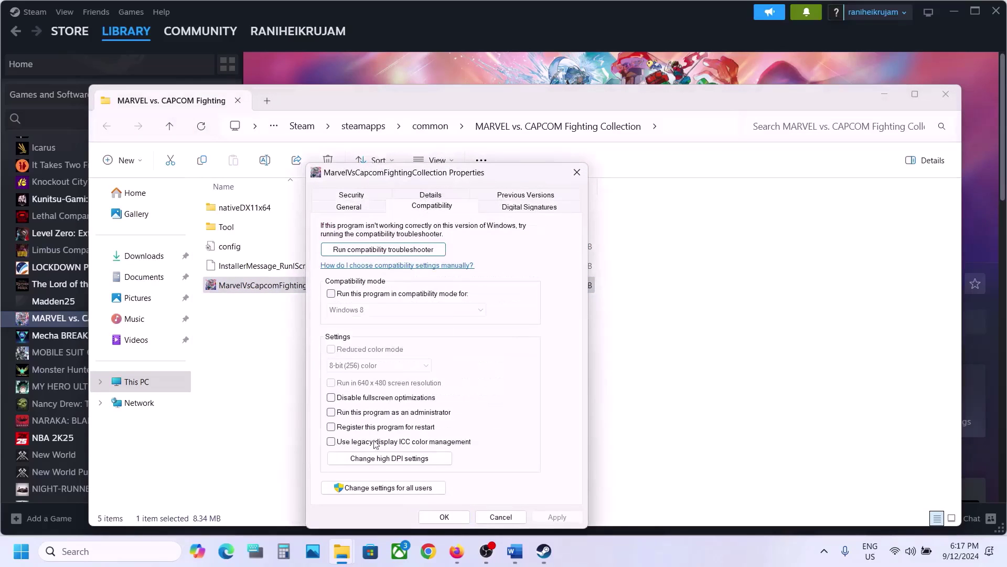
click(394, 489)
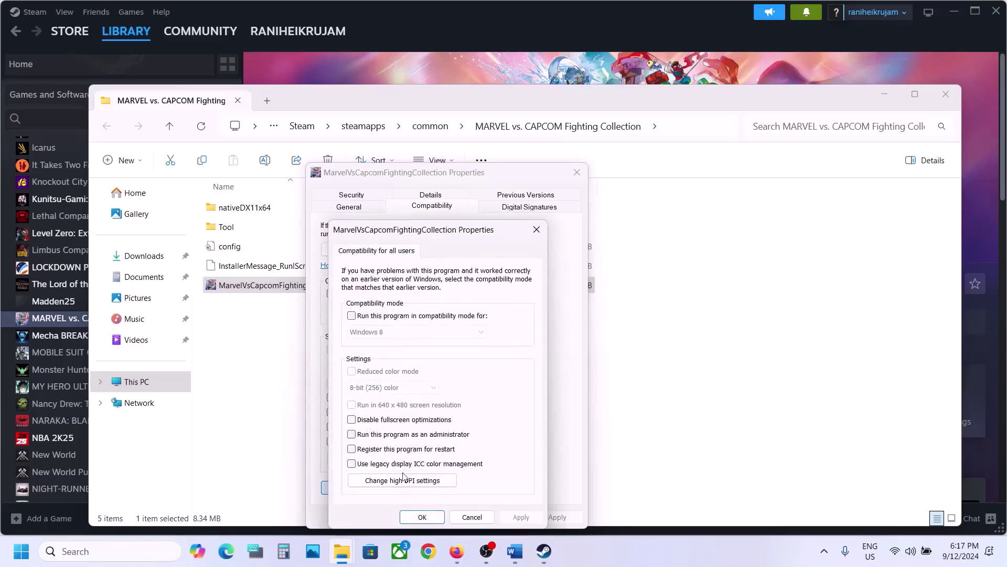
click(403, 478)
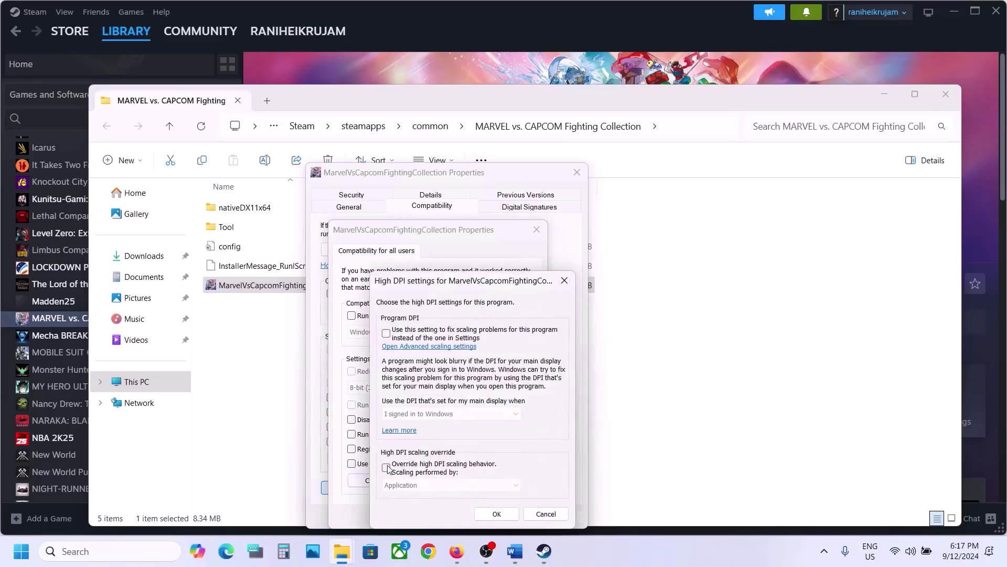
click(387, 468)
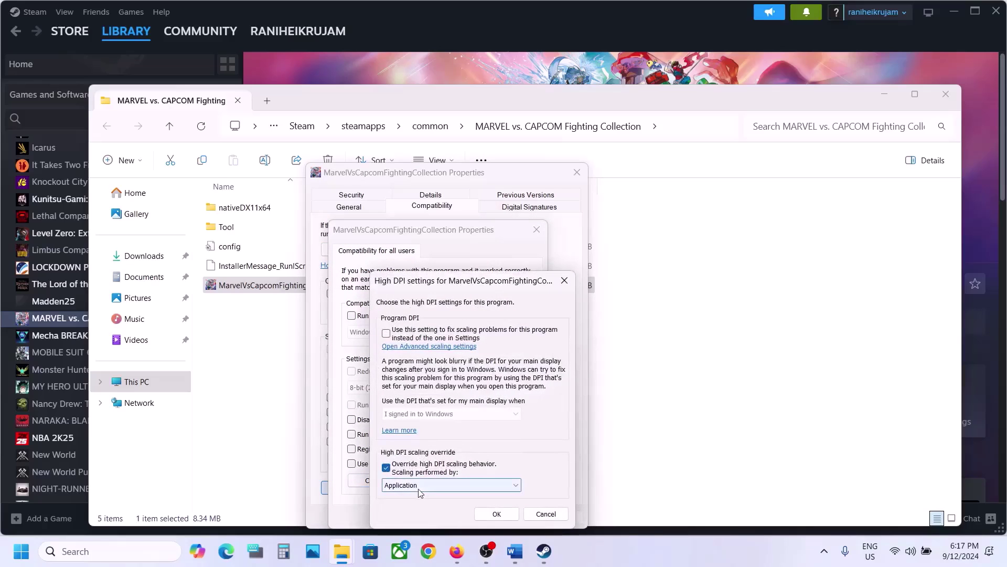
click(499, 514)
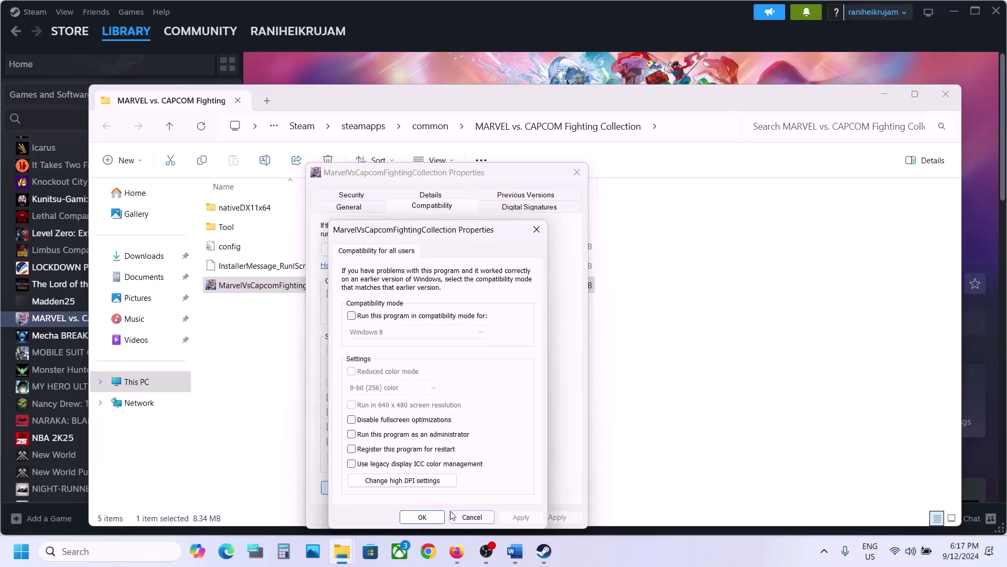
click(425, 517)
click(445, 517)
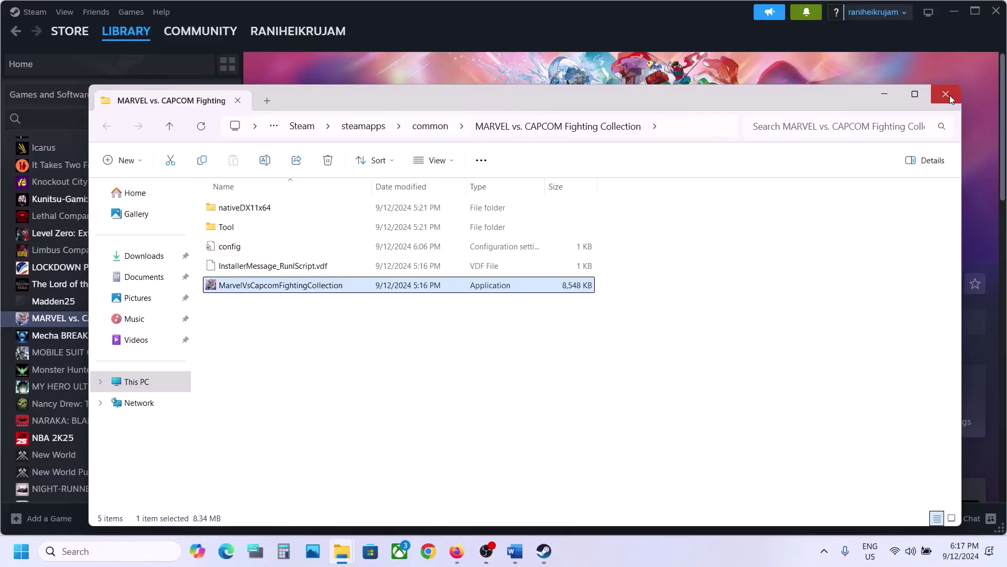
- Close the game folder, return to the Word document and highlight the Step 5 text about -dx11/-dx12 in launch options
click(950, 95)
click(514, 551)
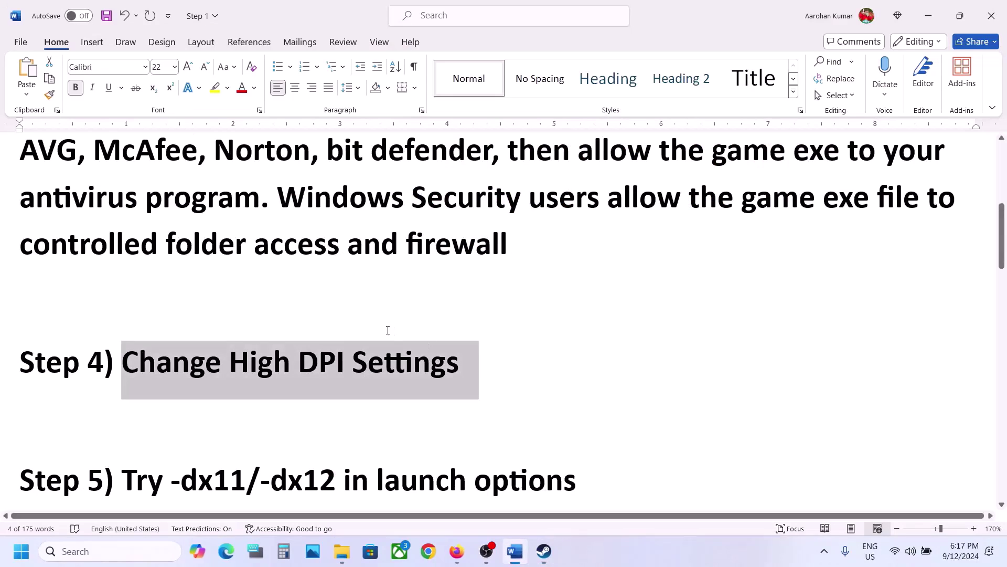
scroll(387, 329, down, 2)
drag(181, 412, 488, 415)
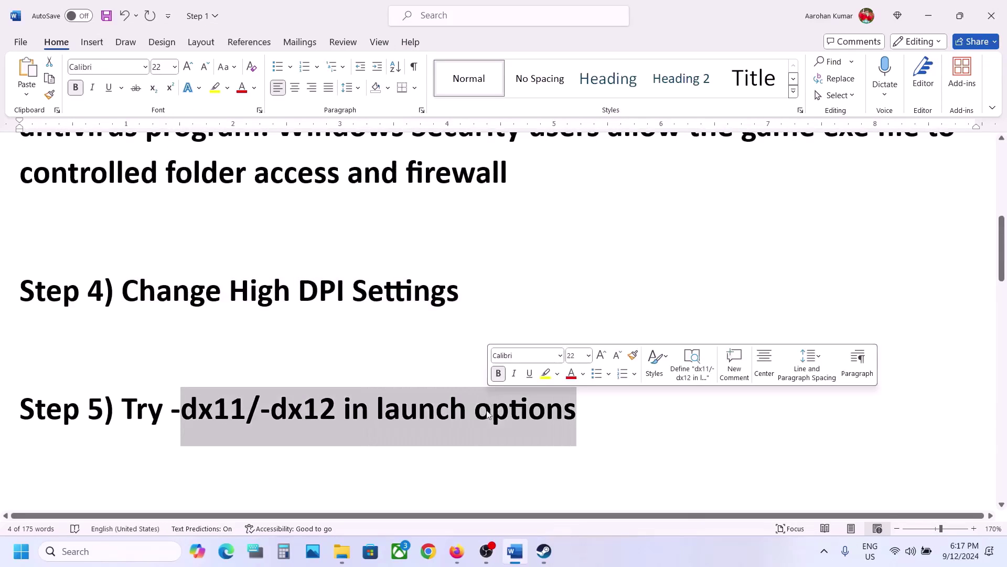
- Switch to Steam, view the installed files options in the MARVEL vs. CAPCOM Fighting Collection properties, and close the properties window
click(544, 551)
right_click(173, 317)
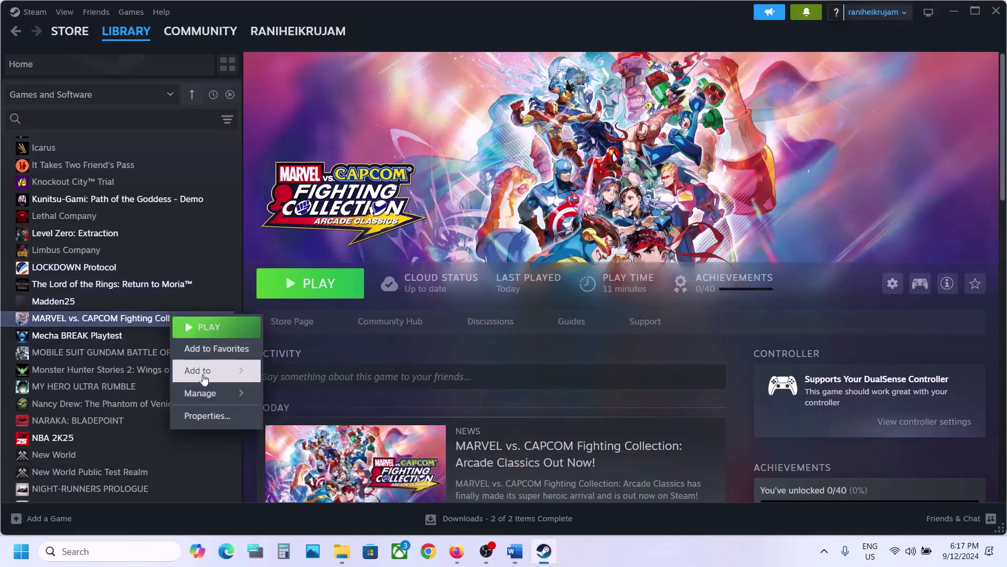
click(204, 415)
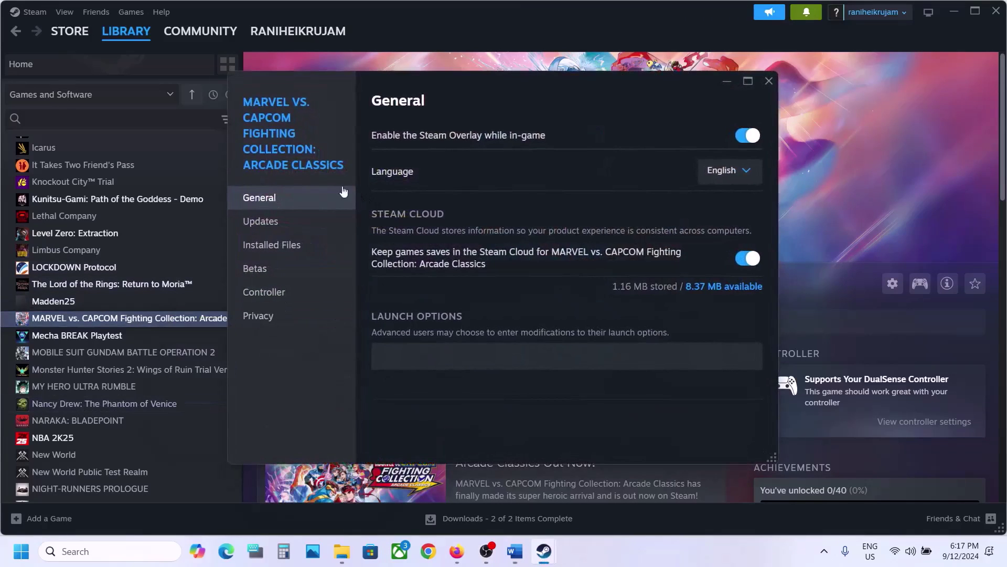
click(288, 245)
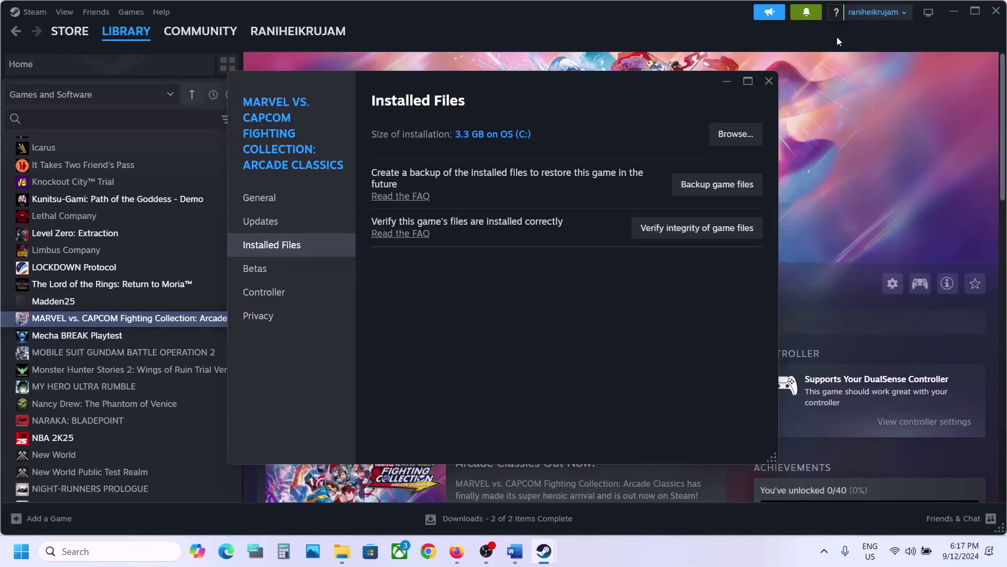
click(770, 86)
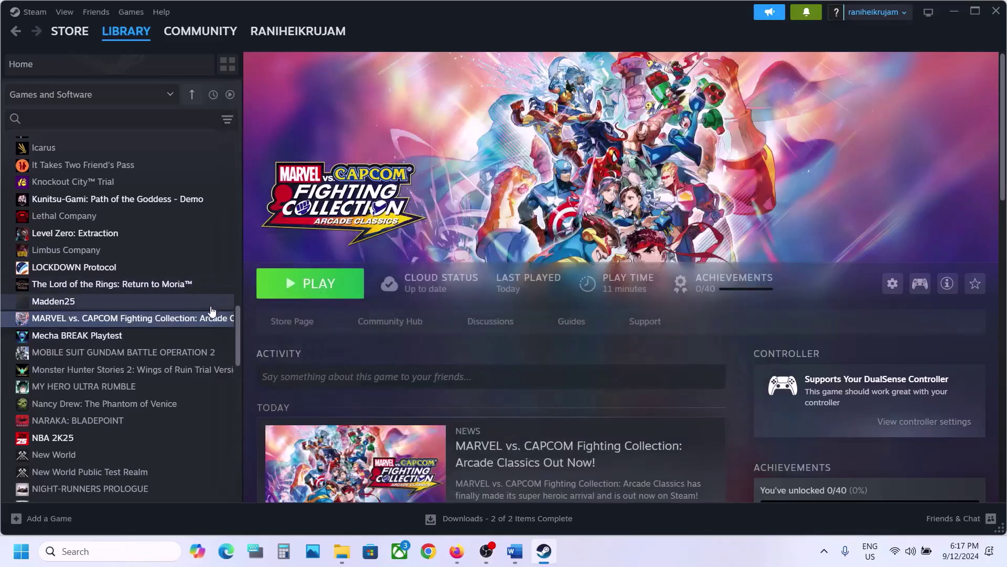
- Set the launch options of MARVEL vs. CAPCOM Fighting Collection to -dx11 and close its properties
right_click(199, 320)
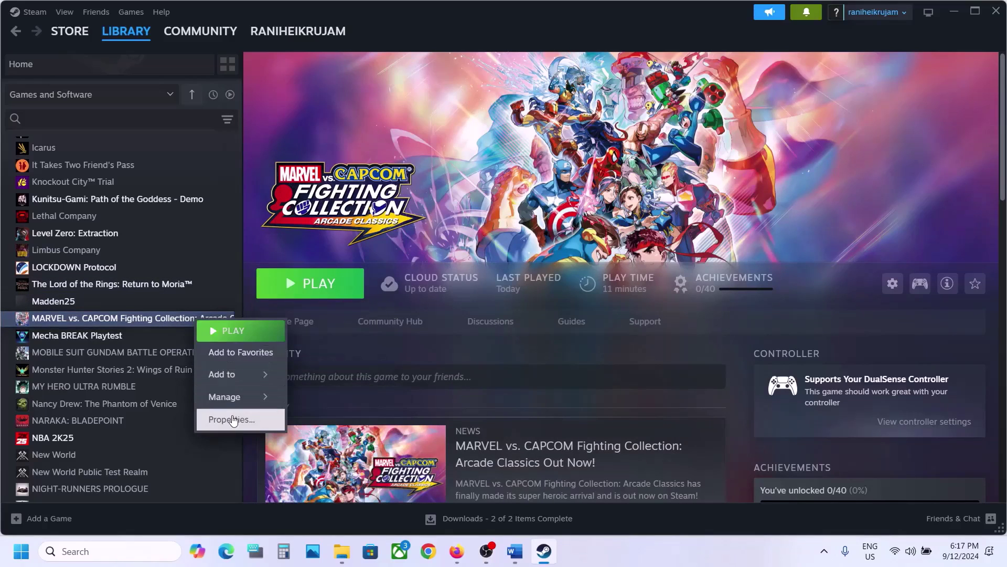
click(225, 417)
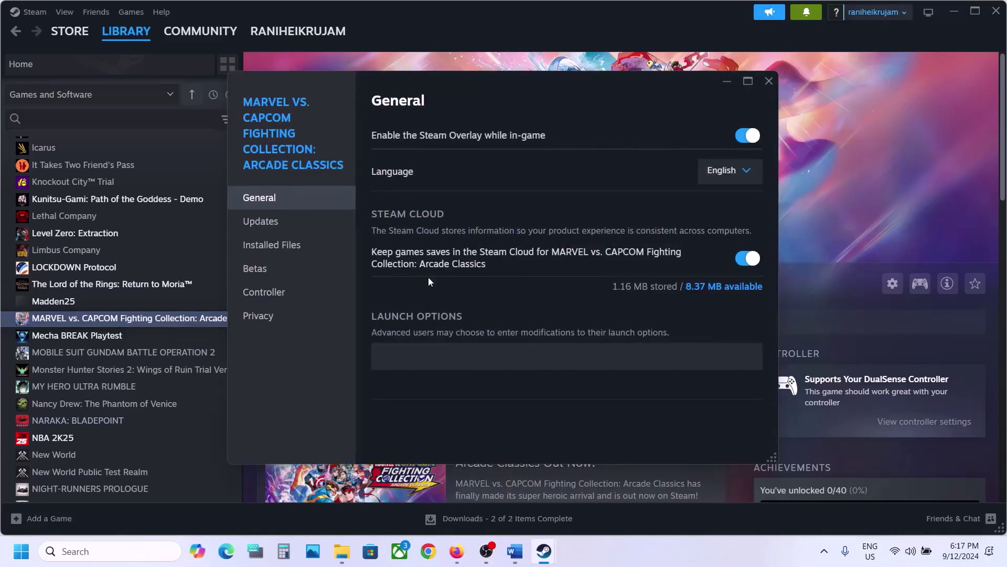
click(409, 359)
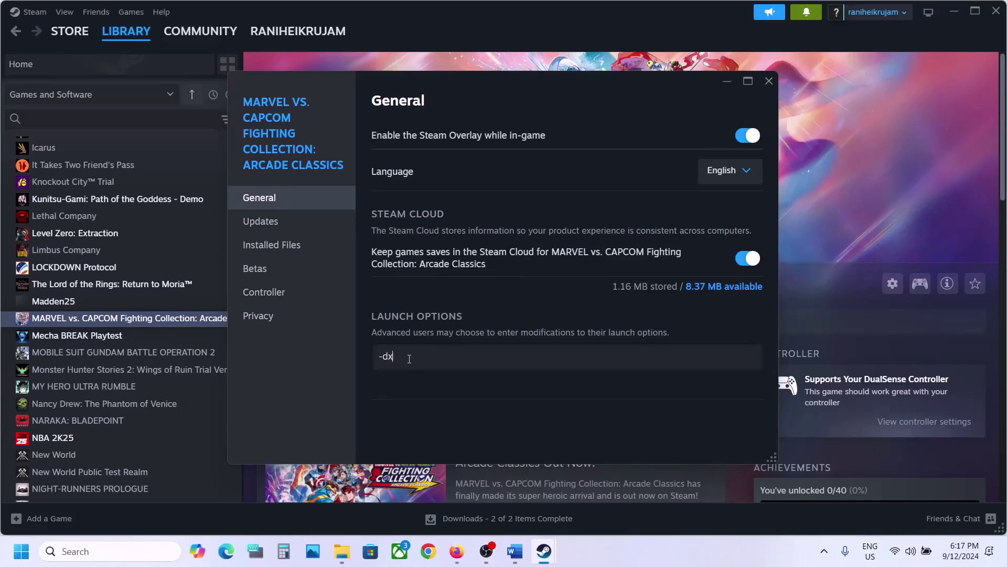
click(434, 393)
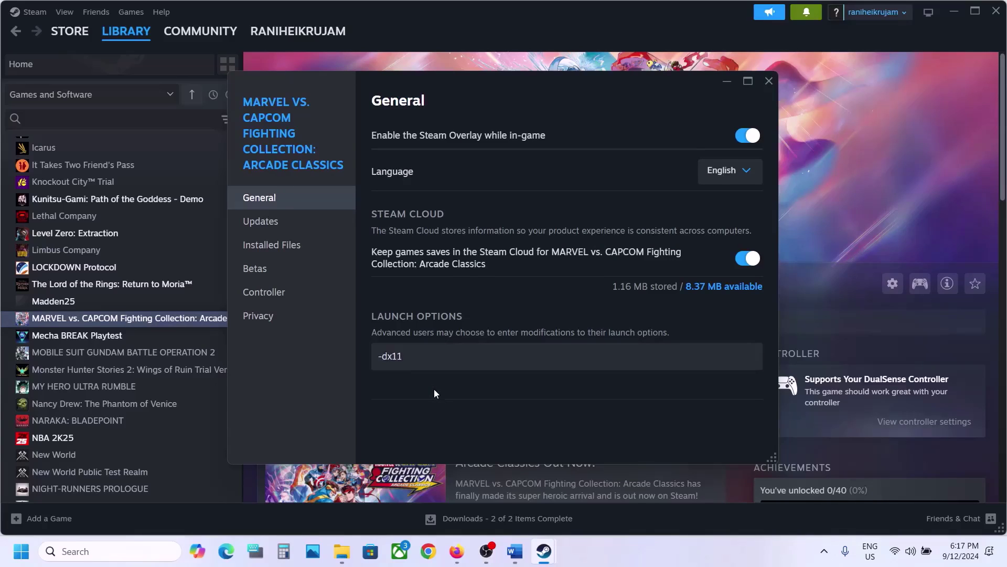
click(769, 80)
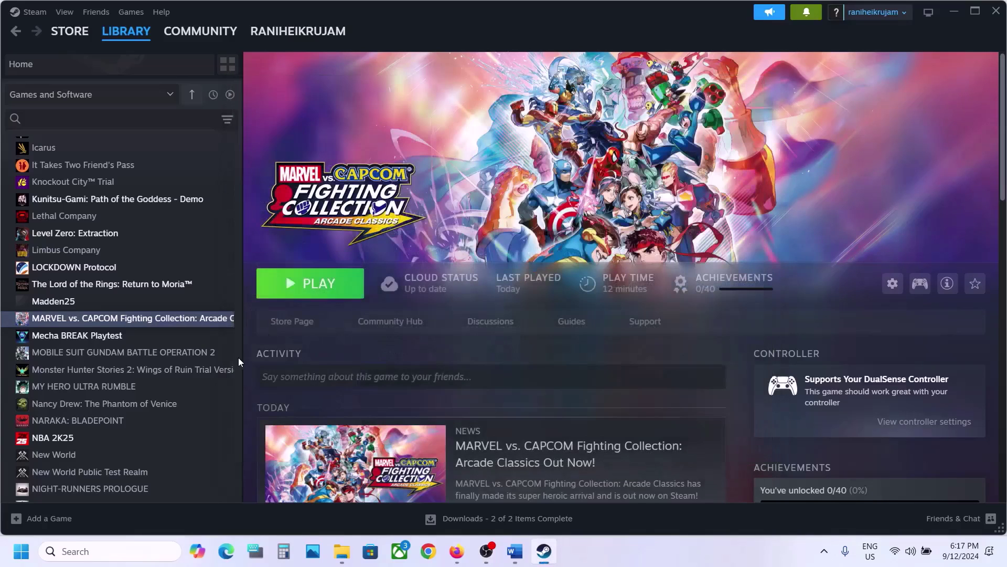
- Replace the launch options of MARVEL vs. CAPCOM Fighting Collection with -dx12 and close its properties
right_click(192, 323)
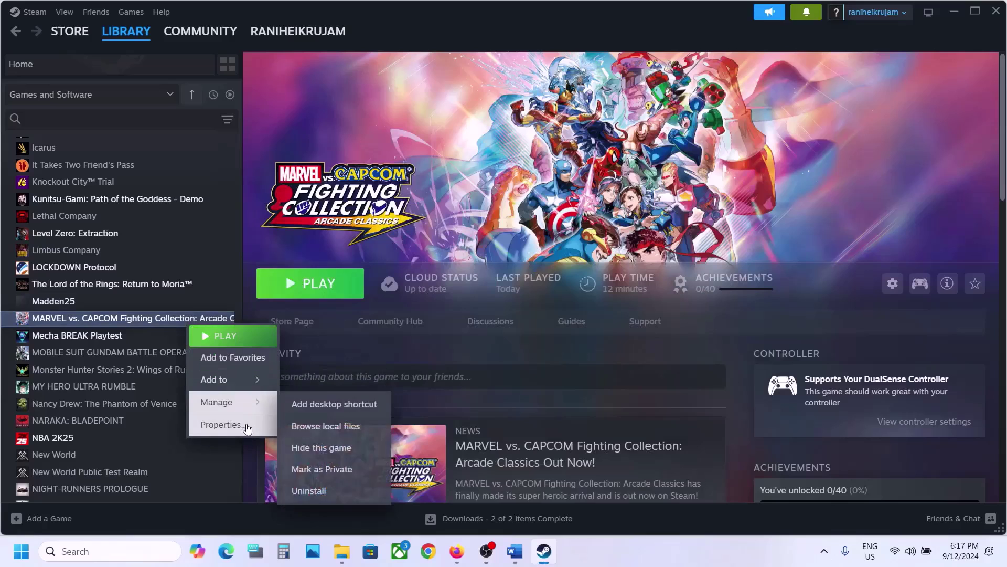
click(225, 422)
click(432, 354)
key(ctrl+a)
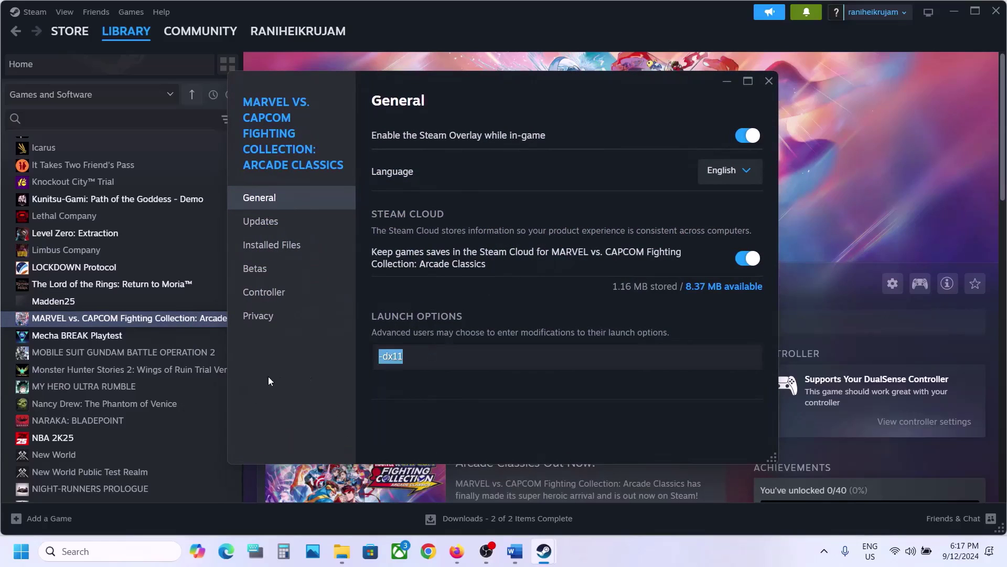
key(BackSpace)
text(-dx12)
click(378, 408)
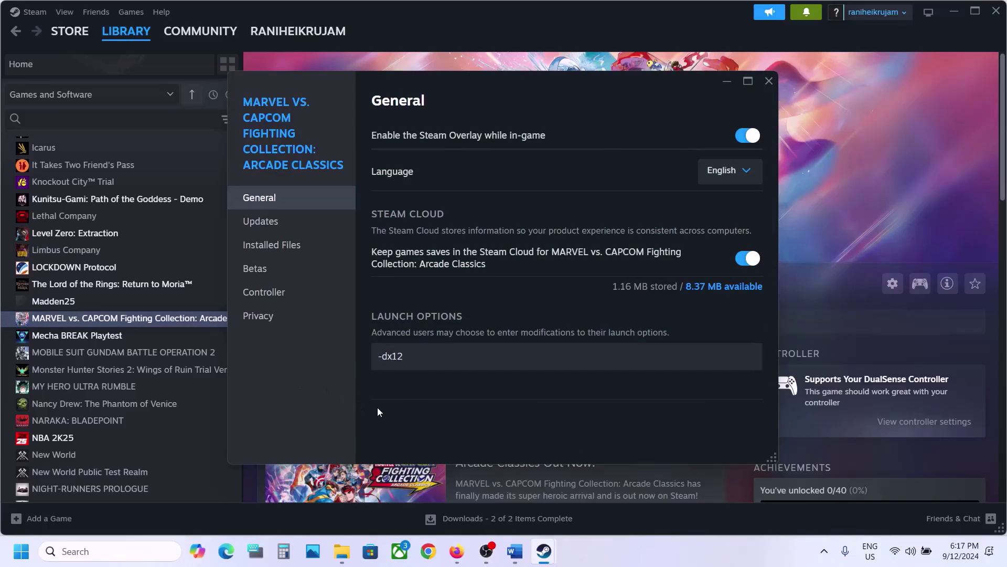
click(769, 81)
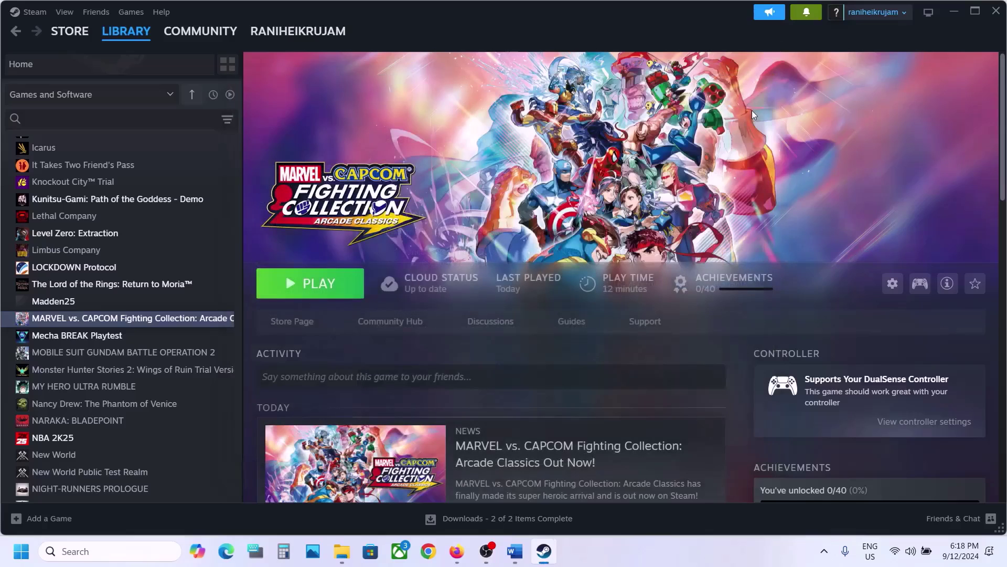
- Reopen the MARVEL vs. CAPCOM Fighting Collection properties and clear the launch options
right_click(210, 317)
click(249, 414)
click(414, 356)
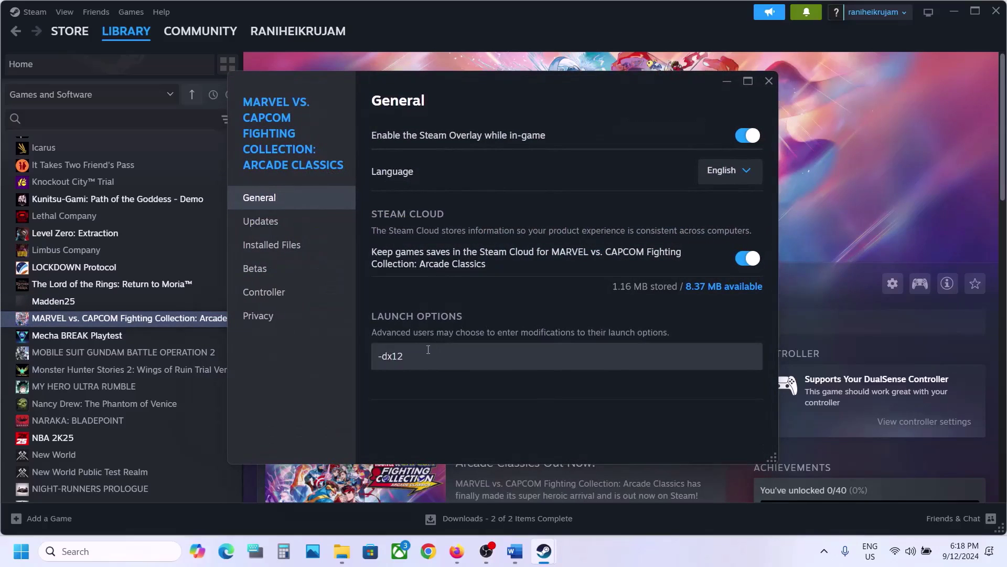
key(ctrl+a)
key(BackSpace)
click(688, 167)
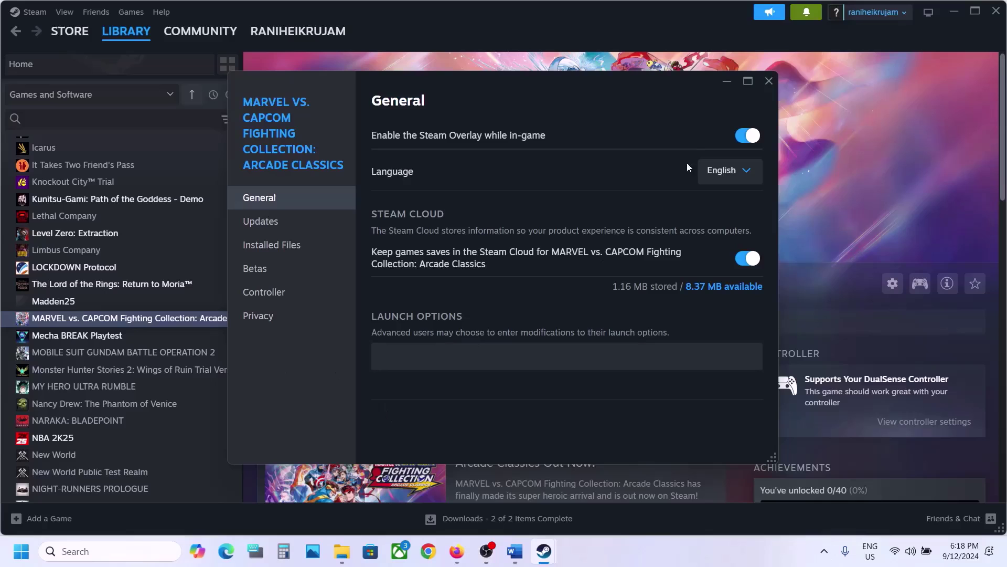
- Close the game properties, review Step 6 on clean graphics driver installation in the Word fix list, and open its NVIDIA drivers link
click(769, 87)
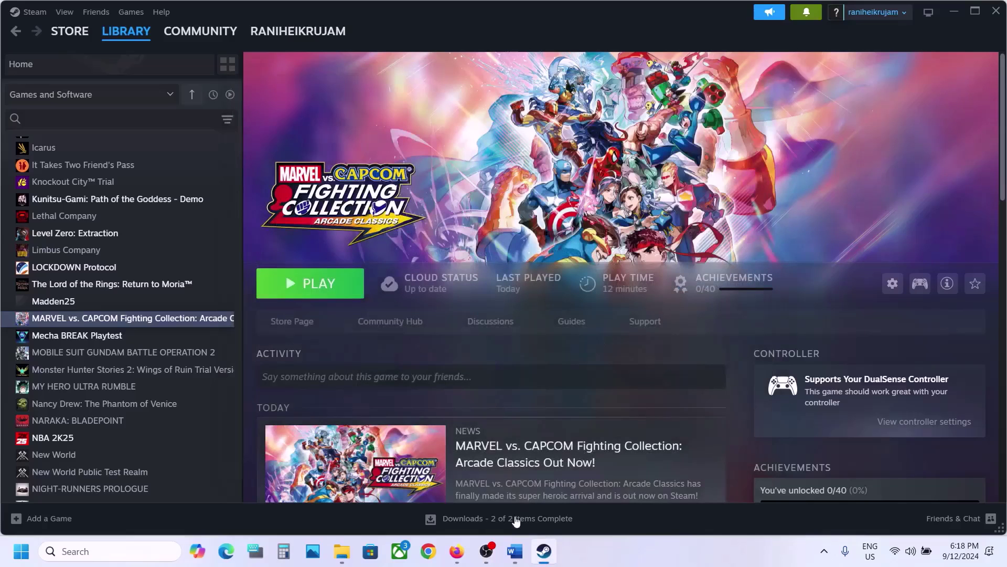
click(515, 551)
scroll(443, 419, down, 5)
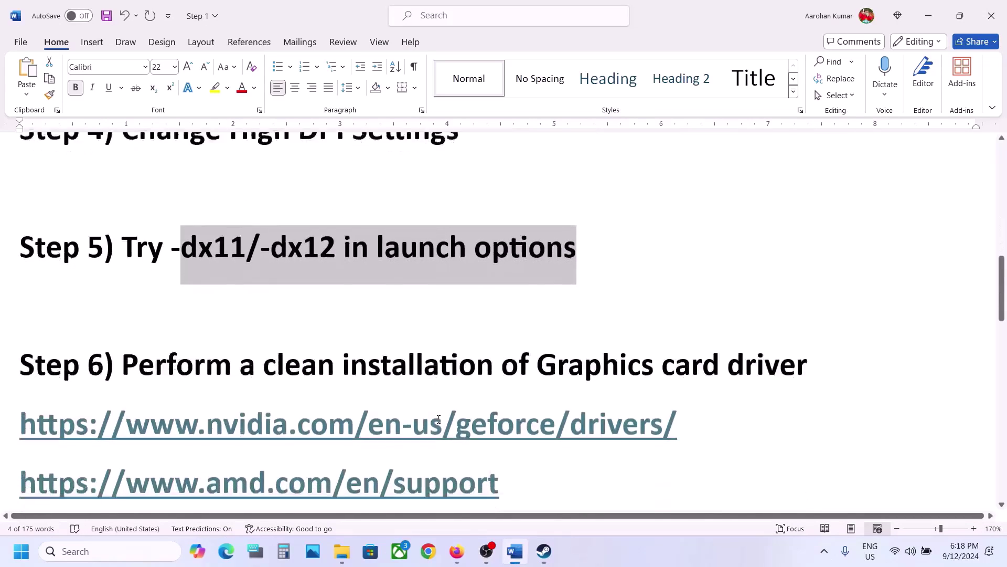
drag(219, 300, 659, 294)
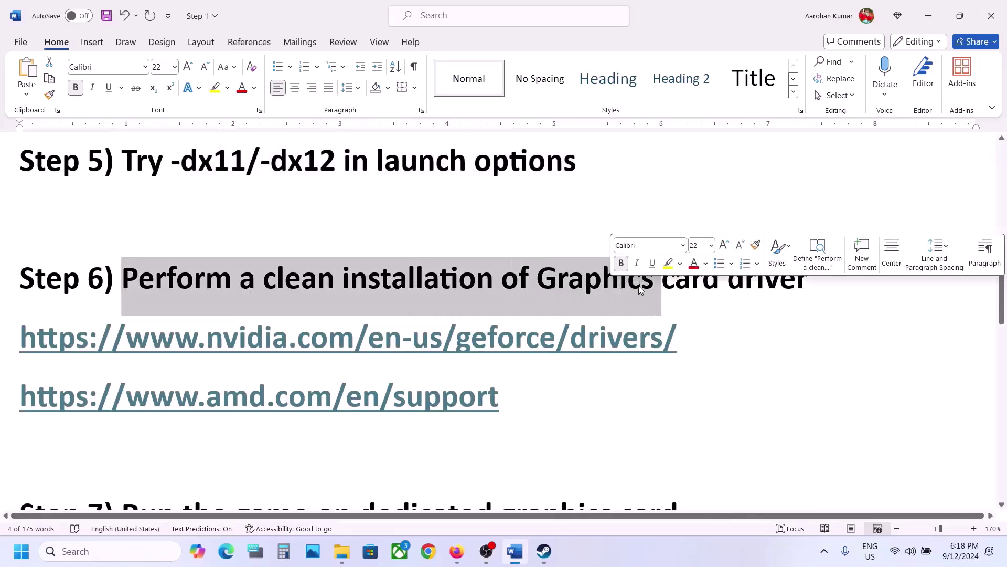
drag(175, 341, 555, 339)
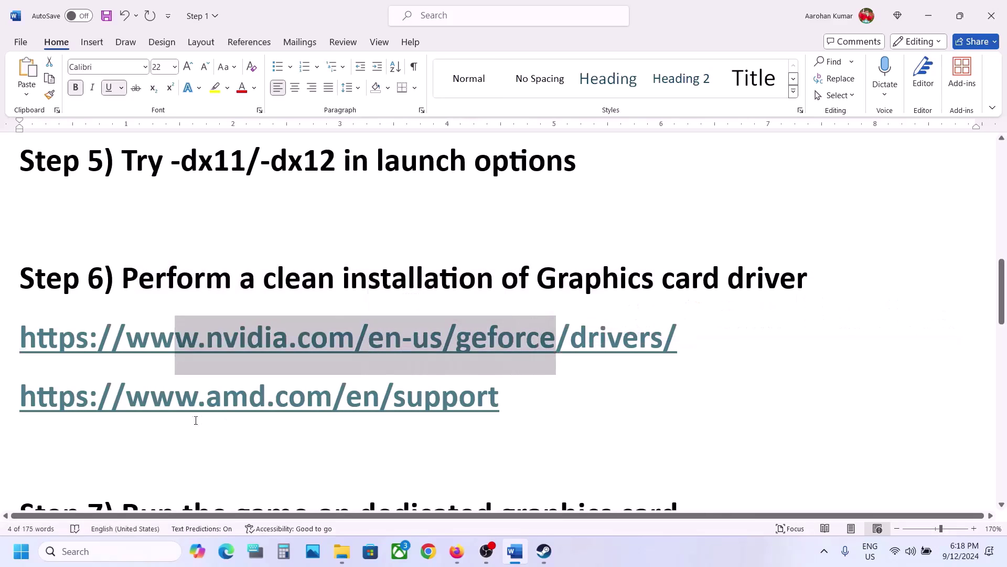
drag(159, 400, 499, 399)
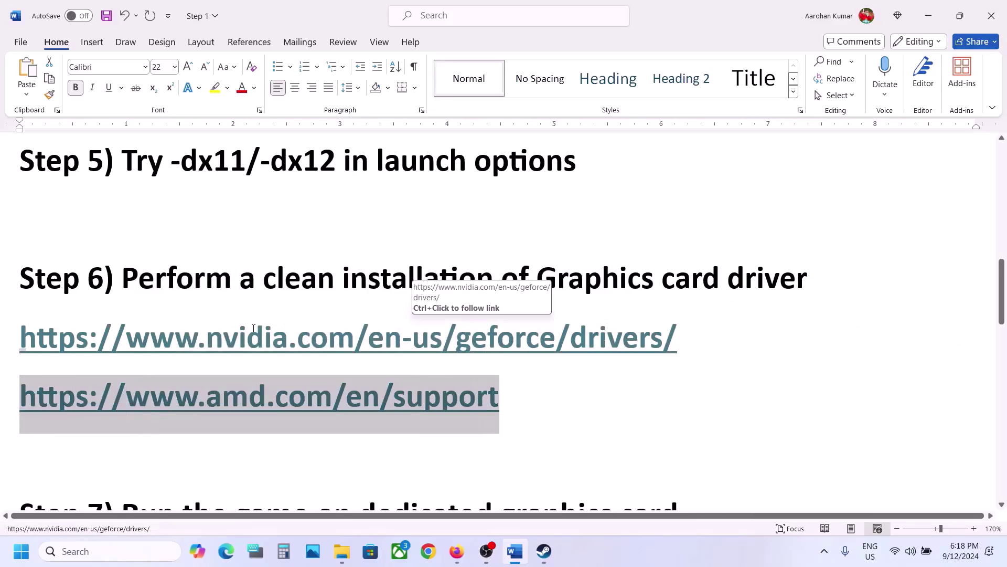
ctrl+click(479, 325)
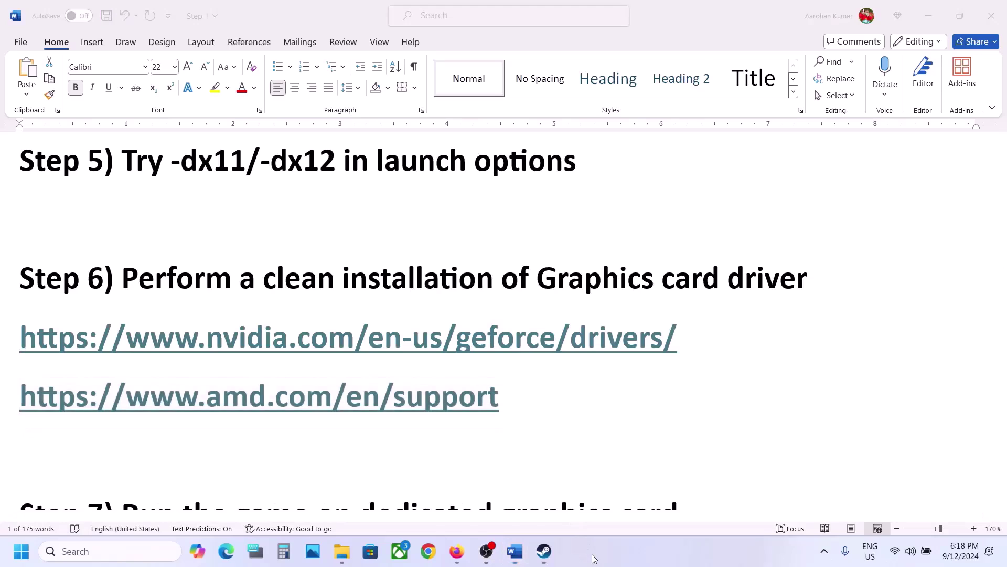
- Run the manual driver search for GeForce RTX 30 Series (Notebooks), GeForce RTX 3050 Laptop GPU, Windows 11, English (US)
scroll(233, 376, down, 8)
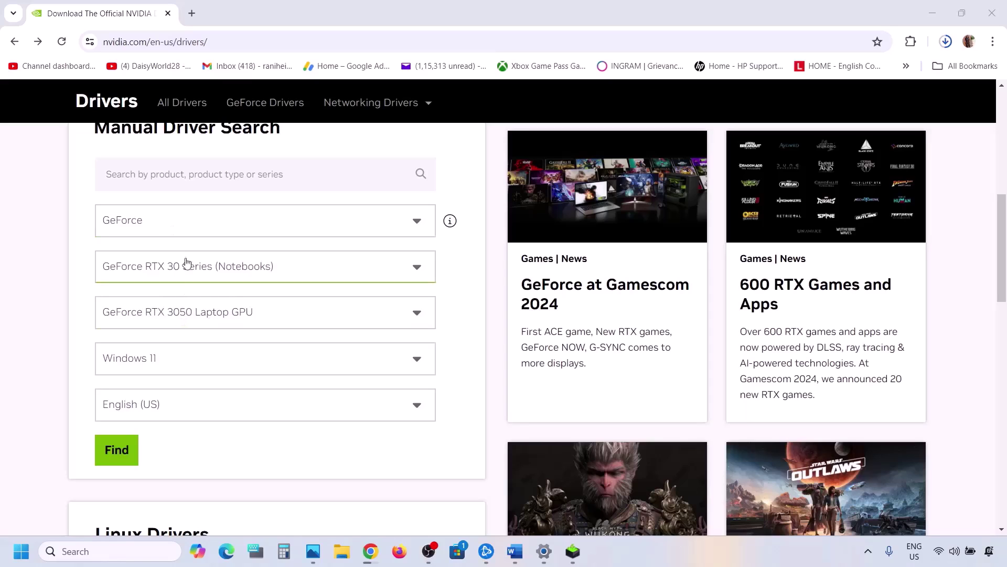
click(190, 285)
click(82, 288)
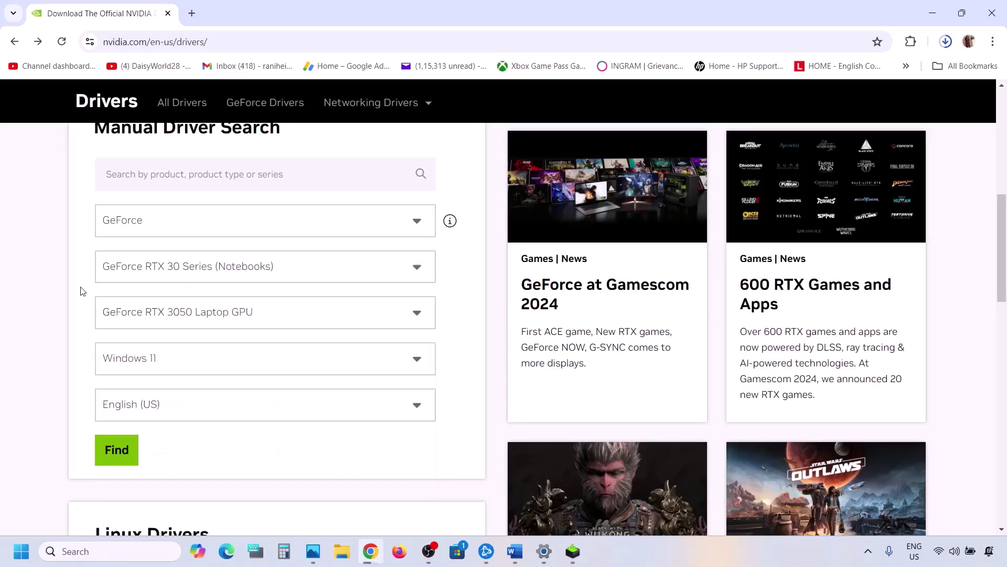
click(148, 375)
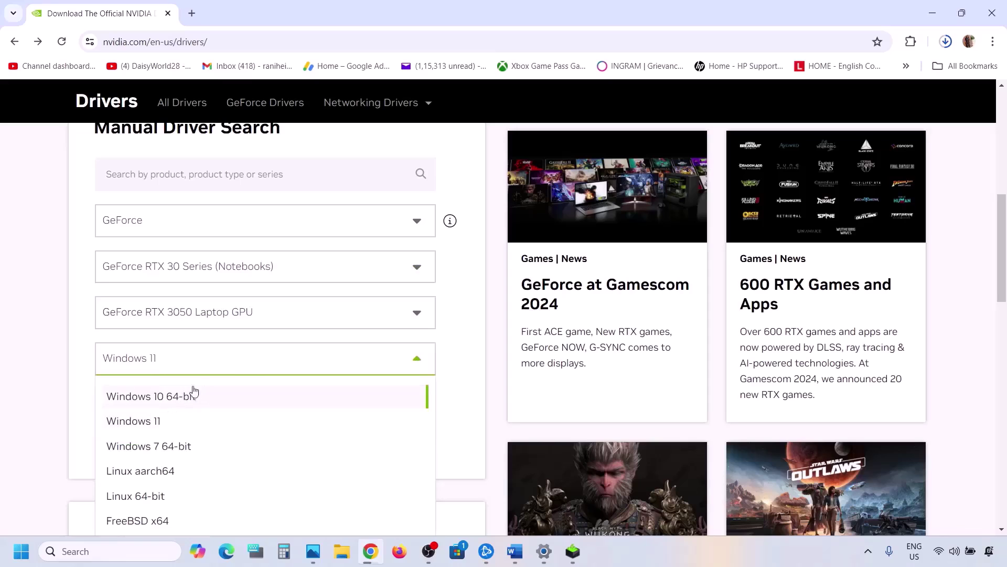
click(56, 342)
scroll(193, 376, down, 1)
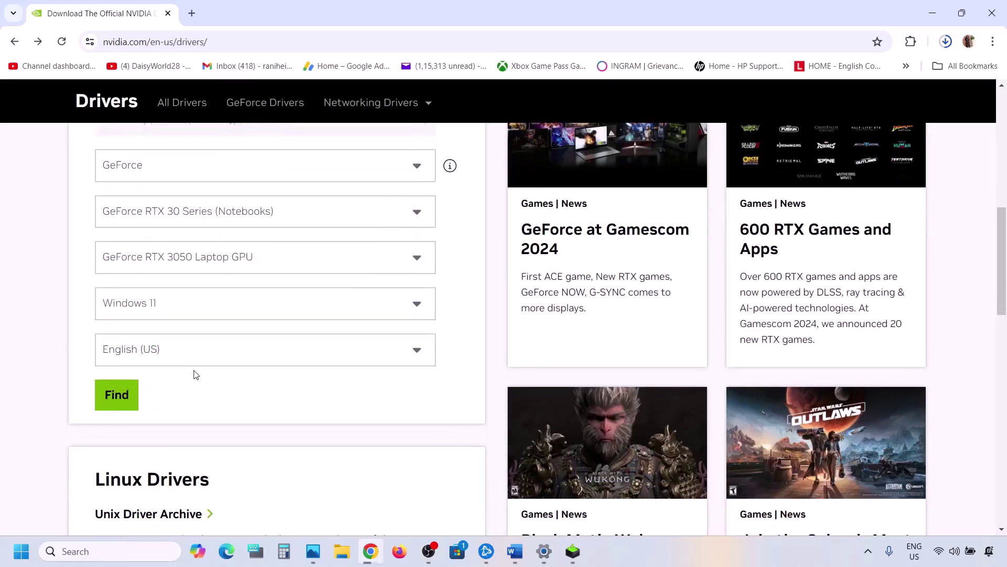
click(119, 395)
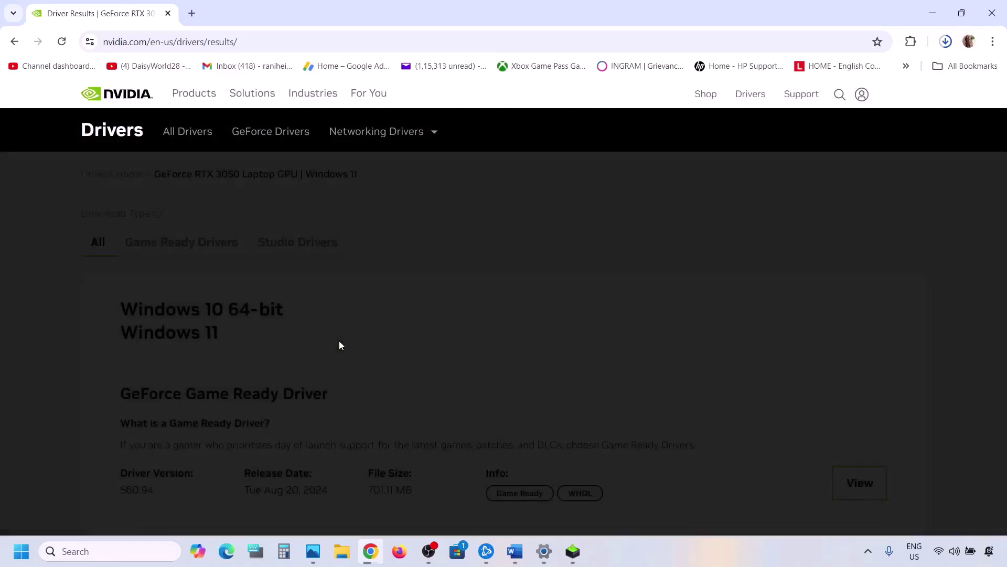
- Open the GeForce Game Ready Driver 560.94 from the driver results and download it
scroll(339, 344, down, 3)
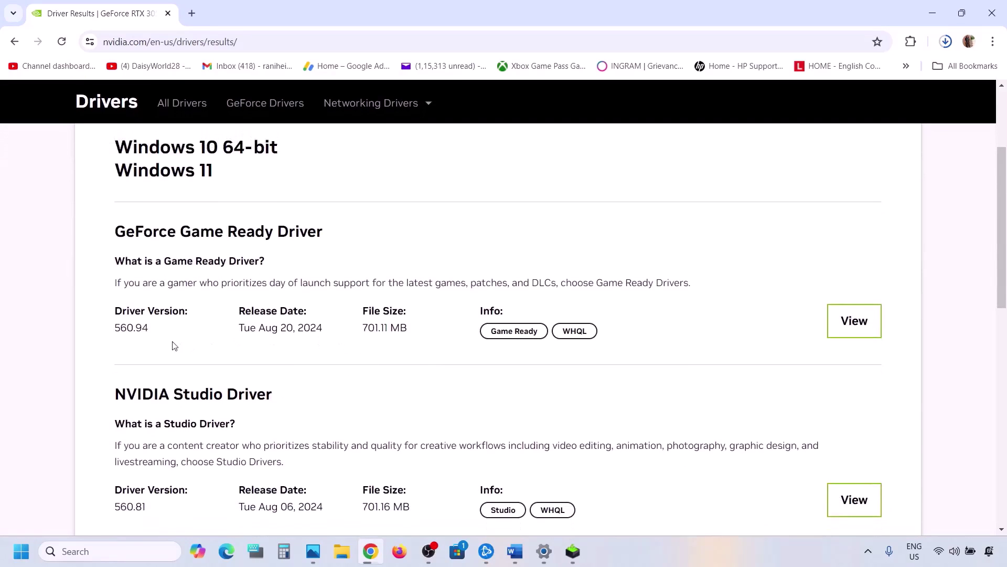
drag(121, 313, 174, 307)
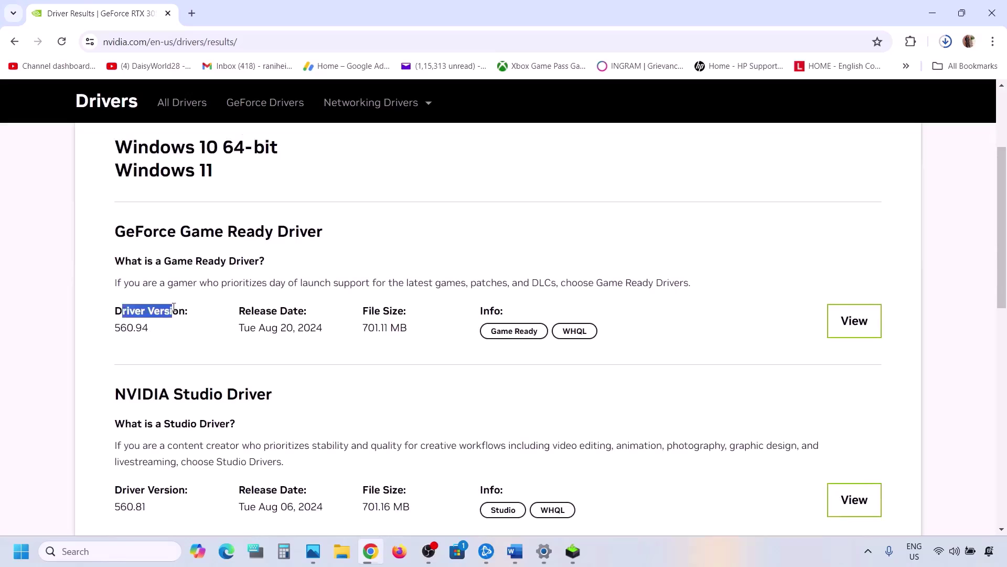
drag(118, 329, 160, 328)
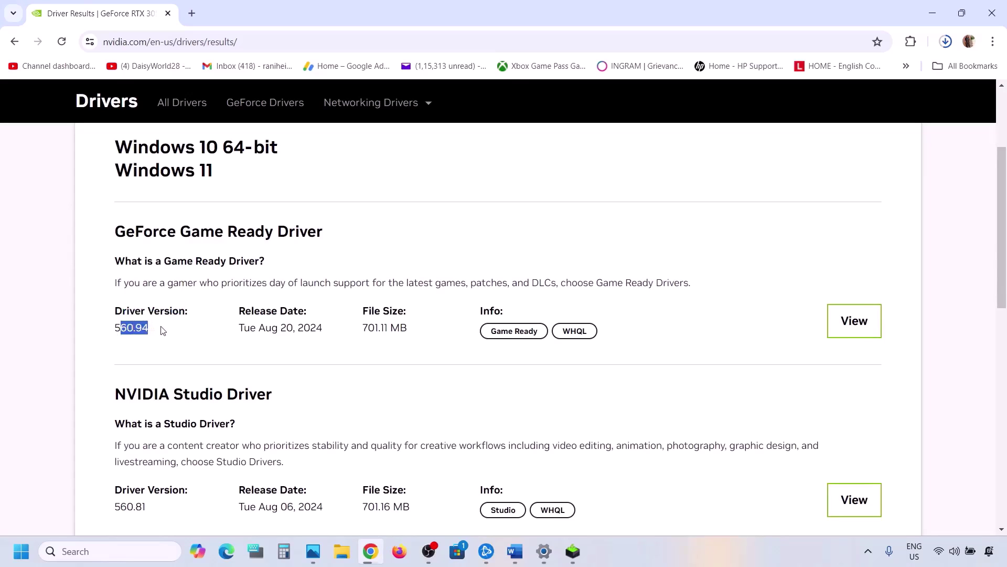
click(858, 321)
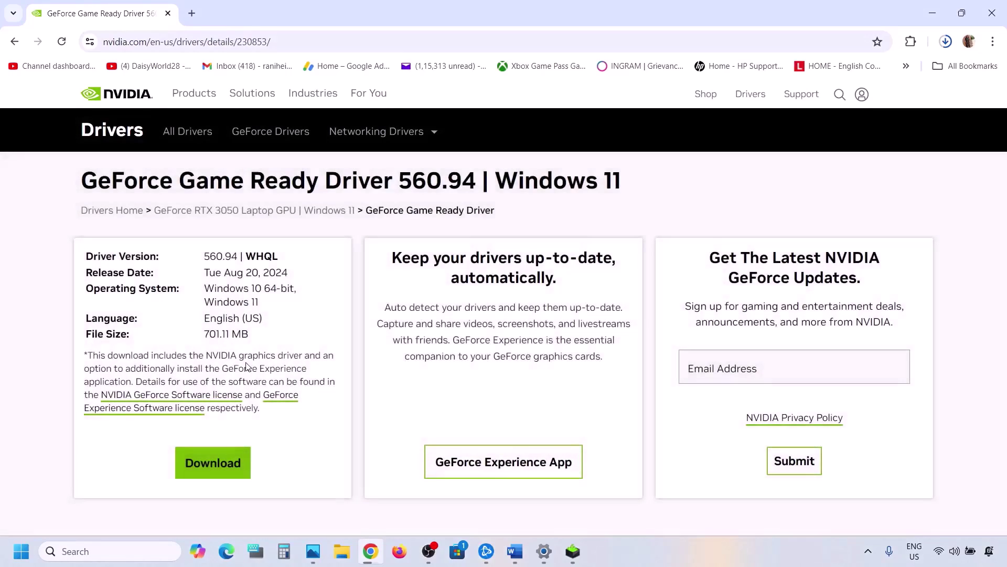
click(211, 464)
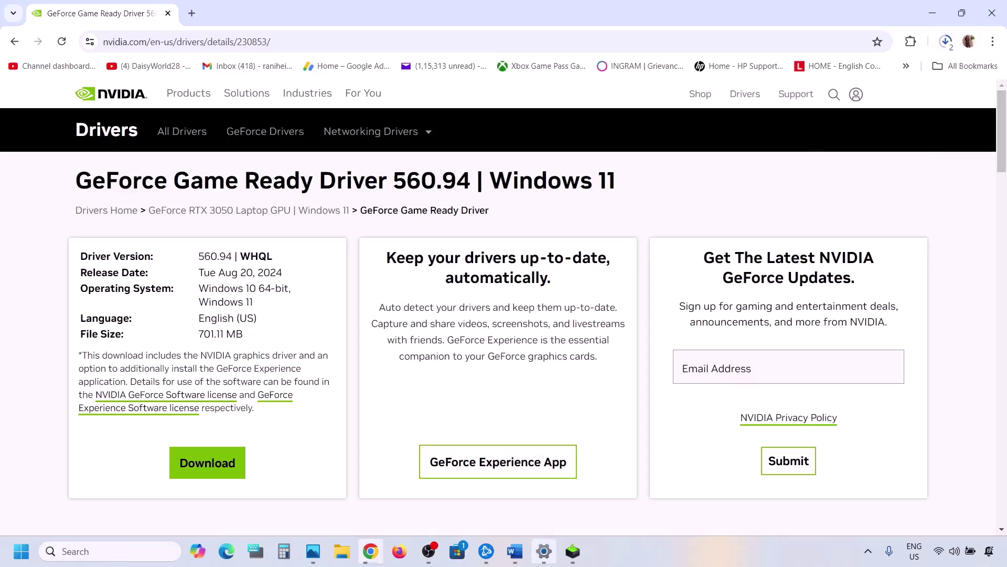
- Switch to the NVIDIA Installer, accept the license, and start a Custom (Advanced) install with Perform a clean installation enabled
click(574, 557)
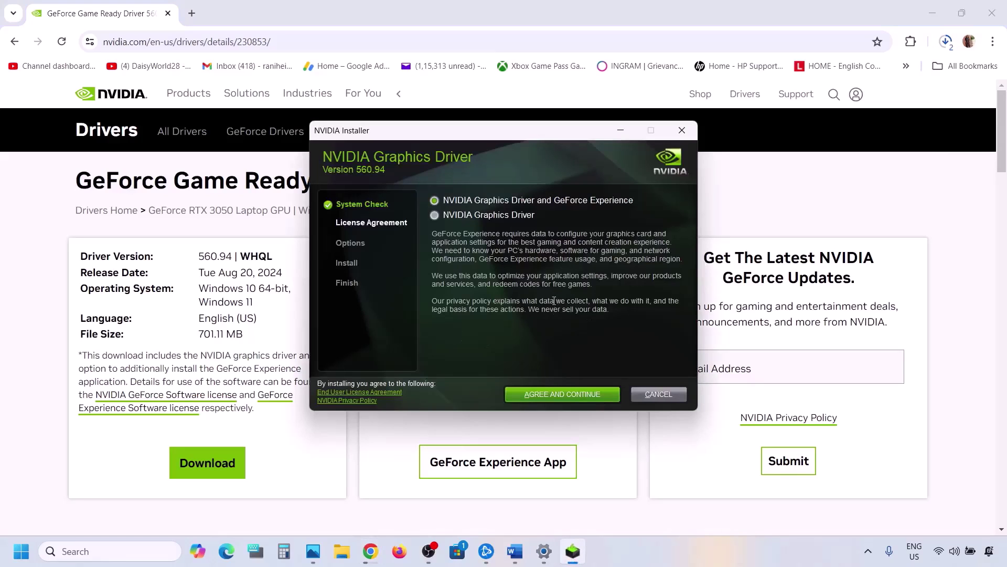
click(562, 390)
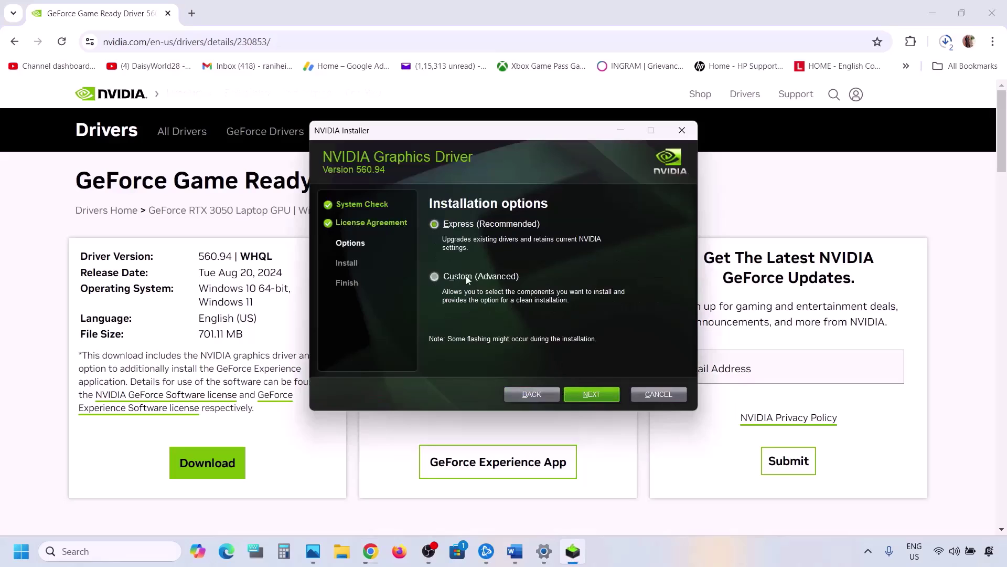
click(460, 275)
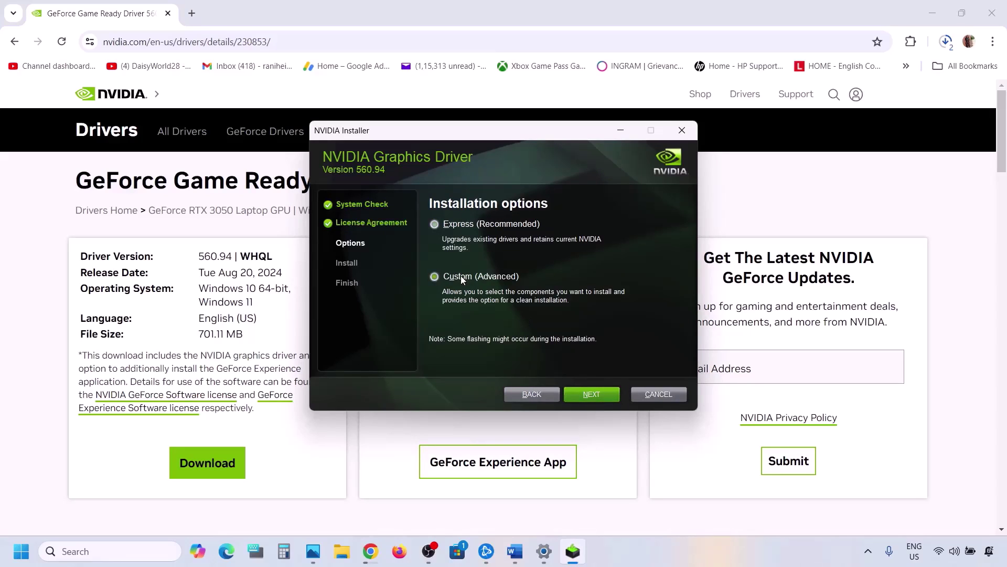
click(583, 395)
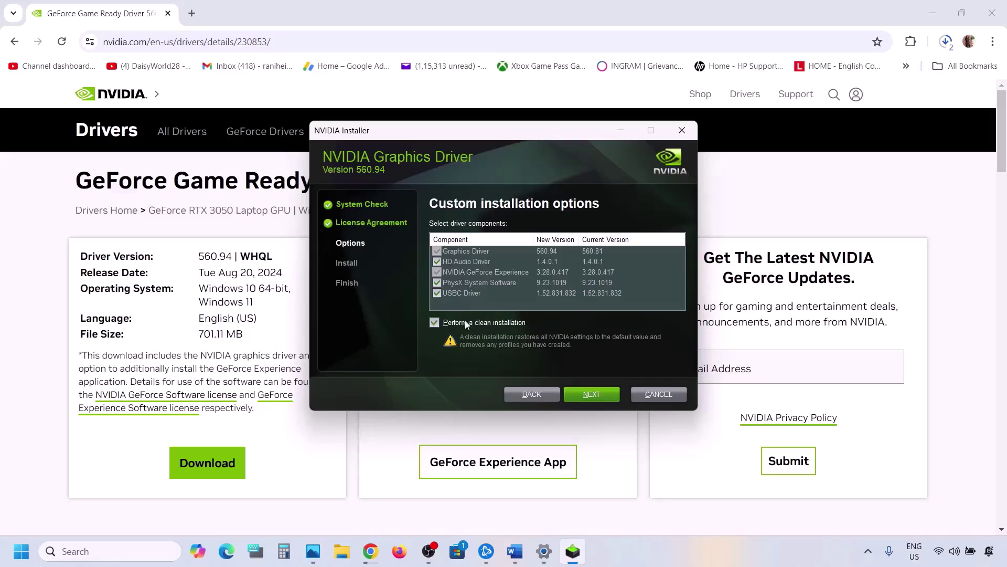
click(595, 397)
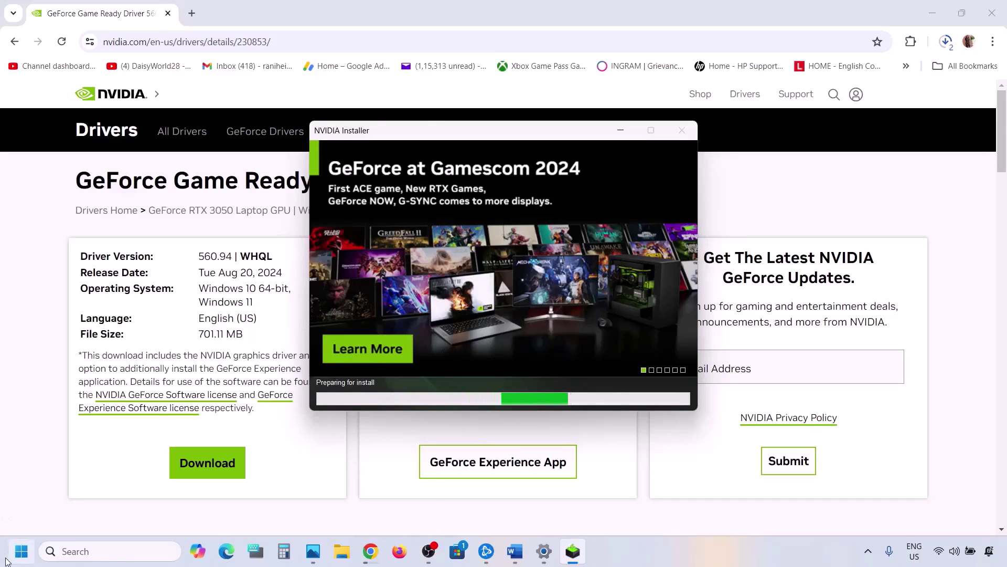
- View the Windows power options containing Restart, and dismiss them without choosing one
click(21, 551)
click(381, 507)
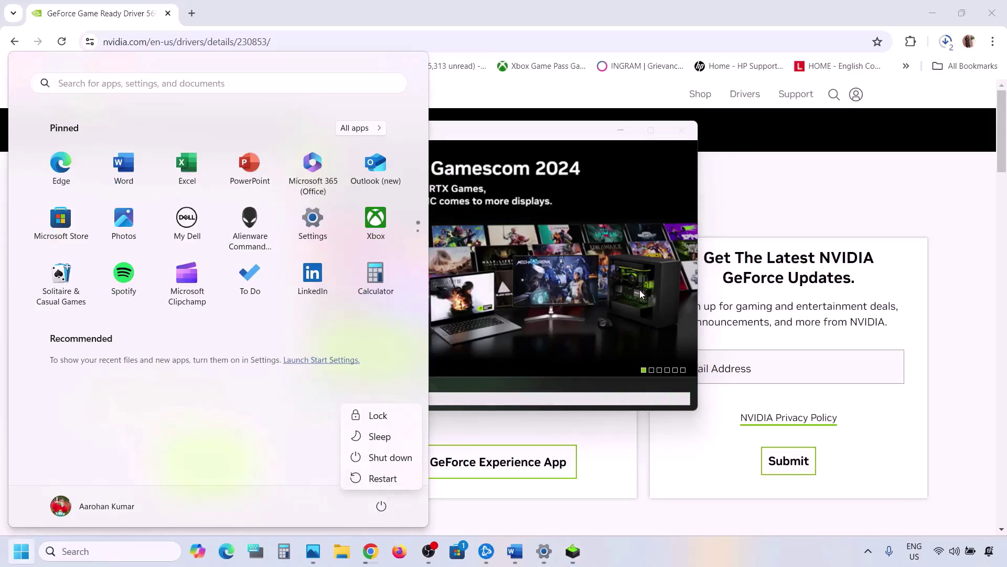
click(380, 506)
click(638, 295)
click(637, 295)
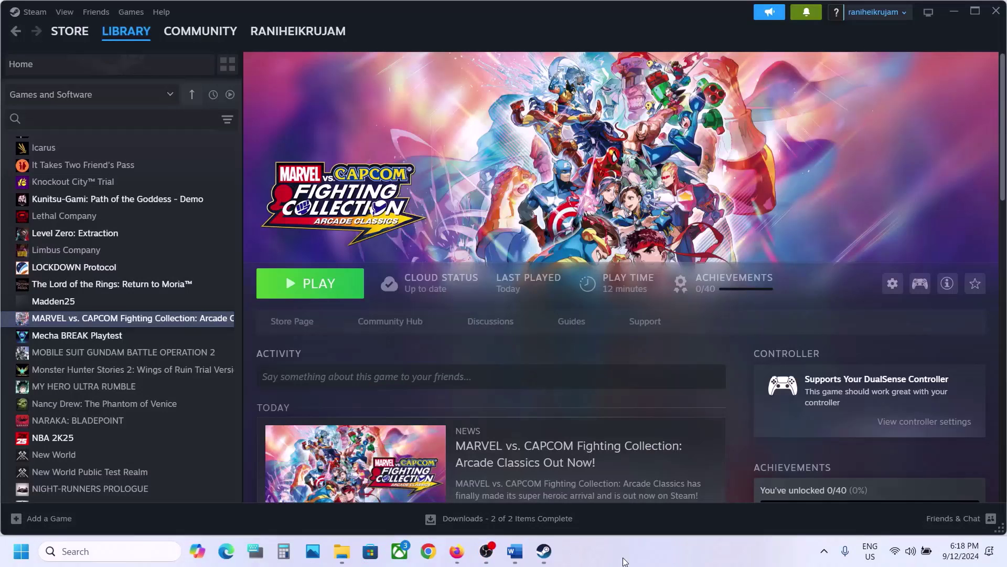
- Copy the word "graphics" from Step 7 of the Word fix list, search Windows for it, and open Graphics settings
click(515, 551)
scroll(409, 334, down, 1)
scroll(409, 334, down, 2)
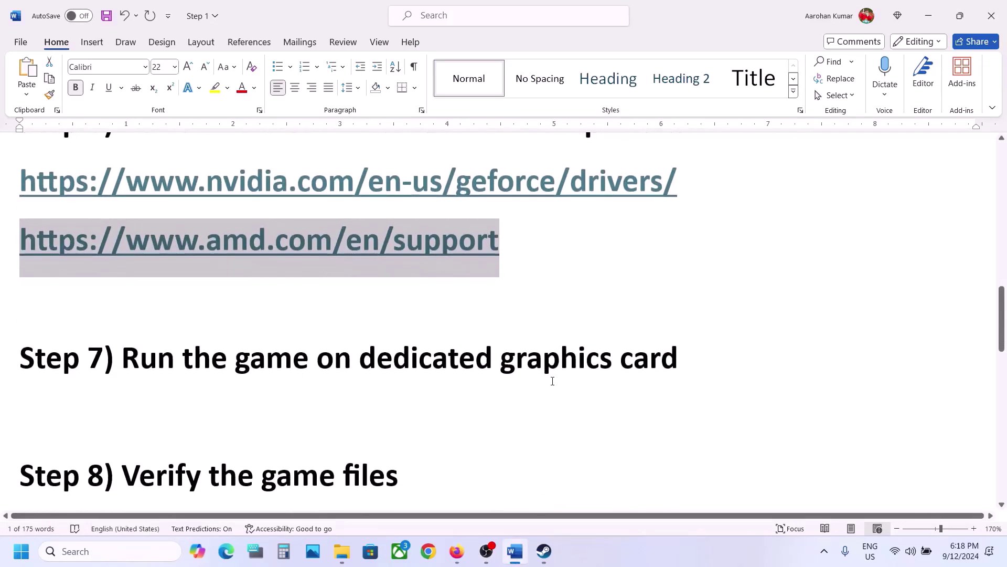
double_click(547, 352)
key(ctrl+c)
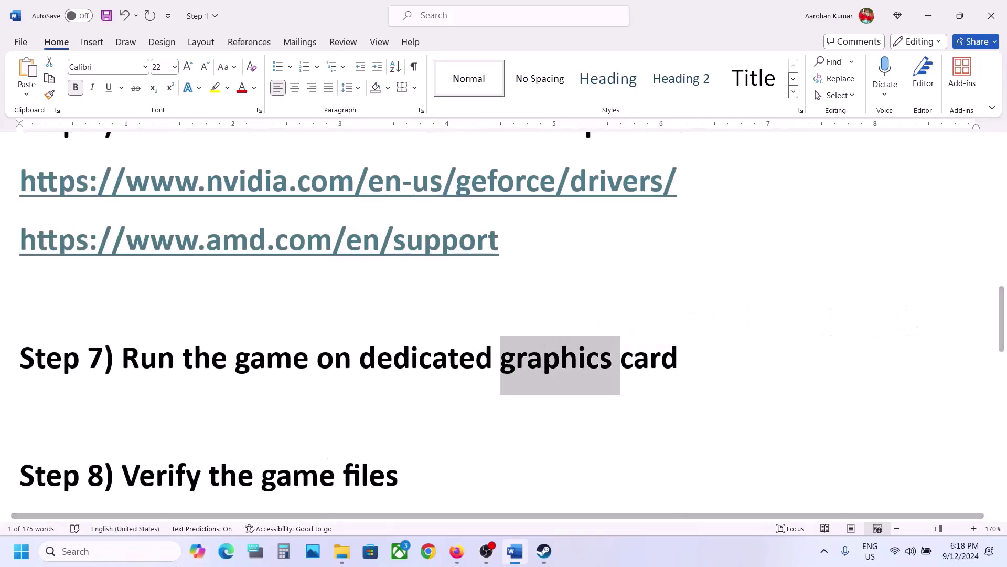
click(120, 550)
key(ctrl+v)
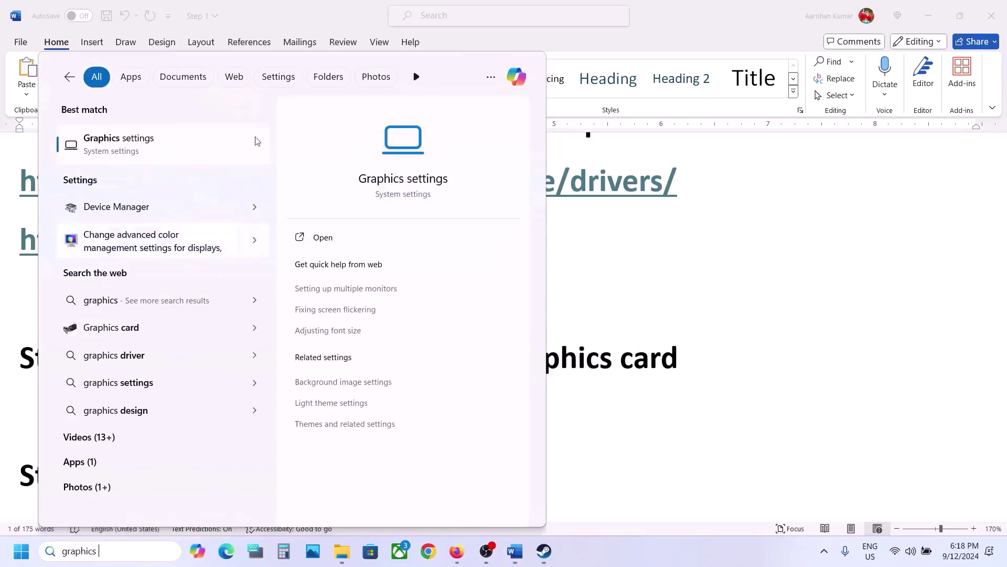
click(159, 166)
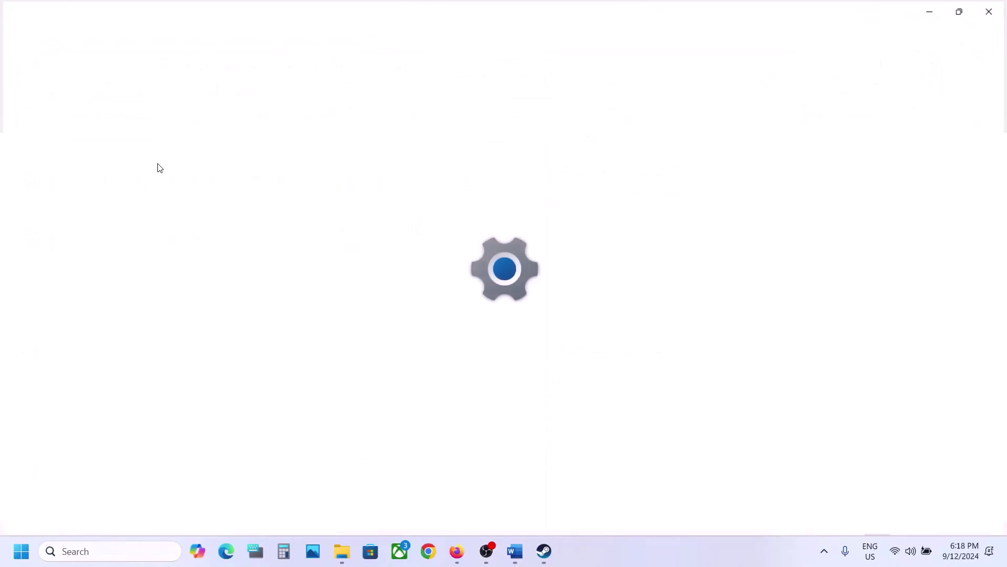
- Add the MarvelVsCapcomFightingCollection application from Steam's common folder to the Graphics settings app list
click(298, 241)
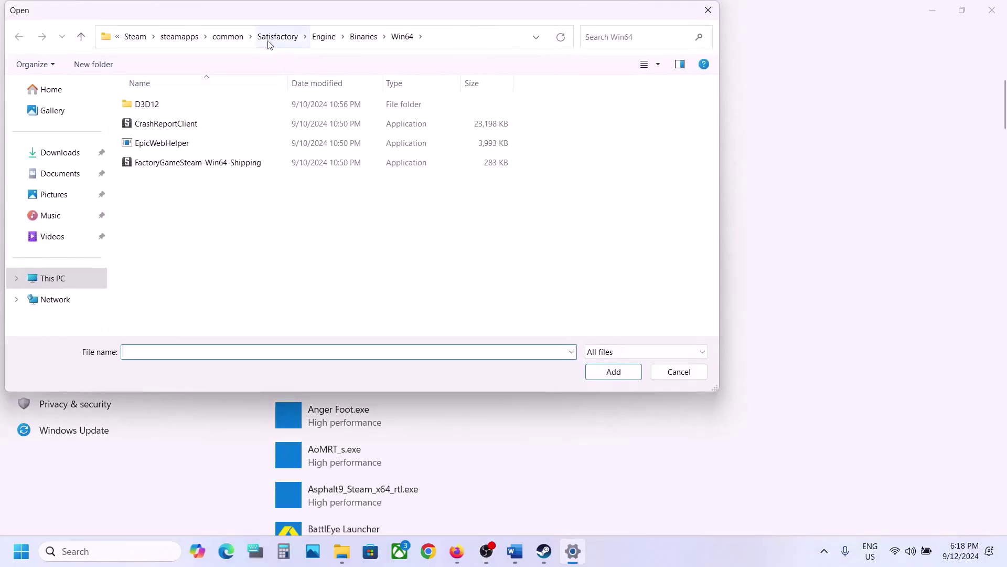
click(228, 36)
double_click(212, 125)
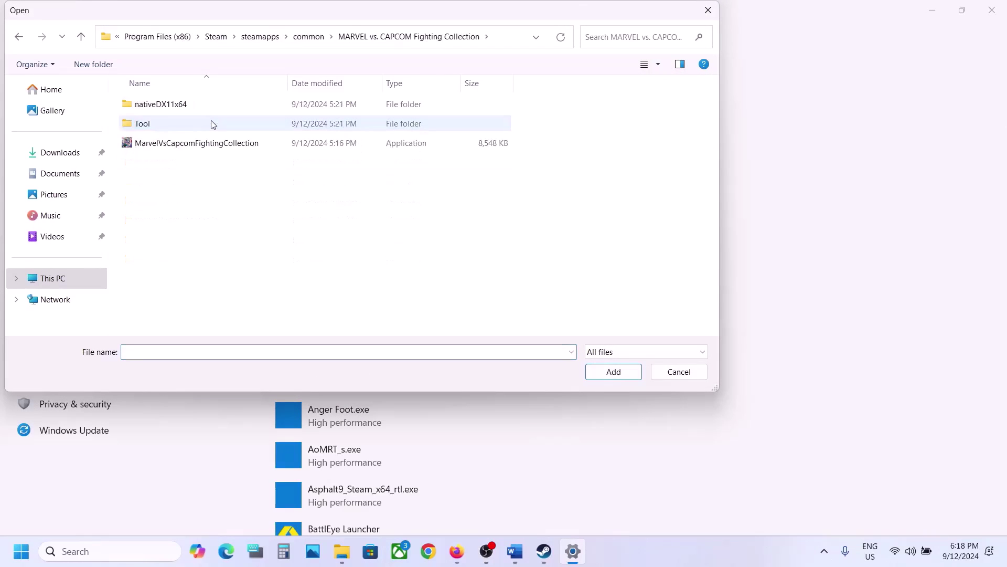
click(198, 151)
click(599, 371)
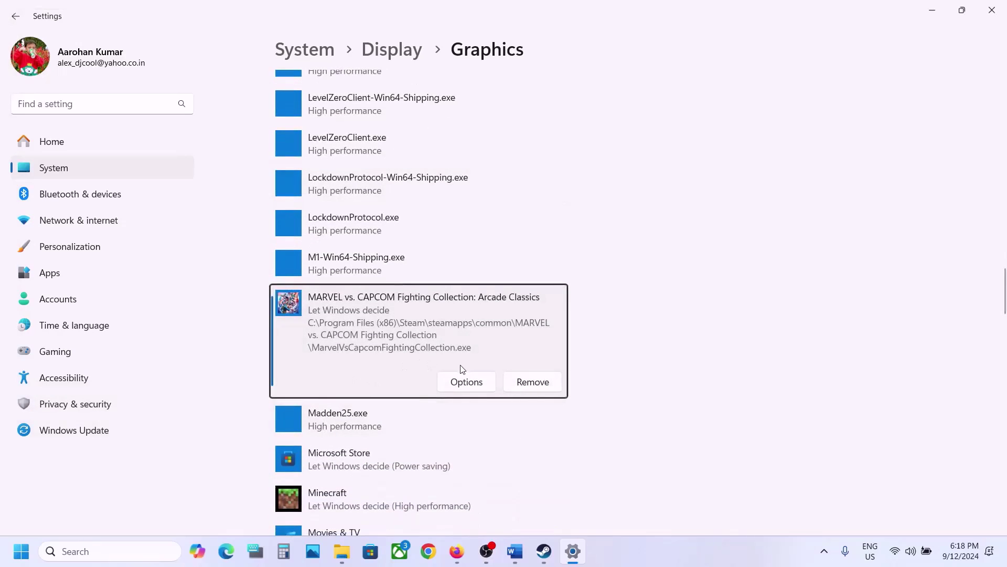
- Set the graphics preference of MARVEL vs. CAPCOM Fighting Collection to High performance, save it, and close Settings
click(461, 381)
click(448, 266)
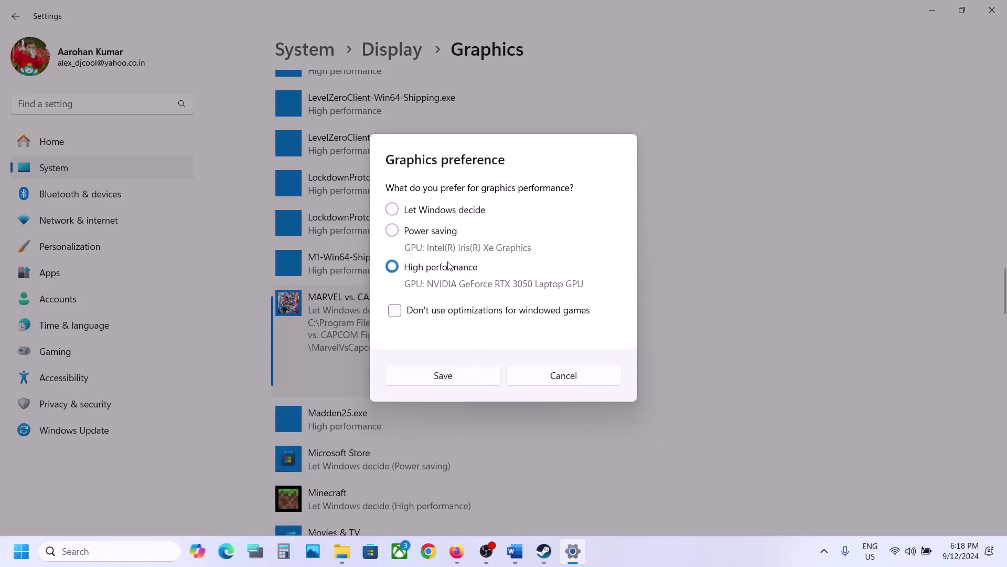
click(444, 375)
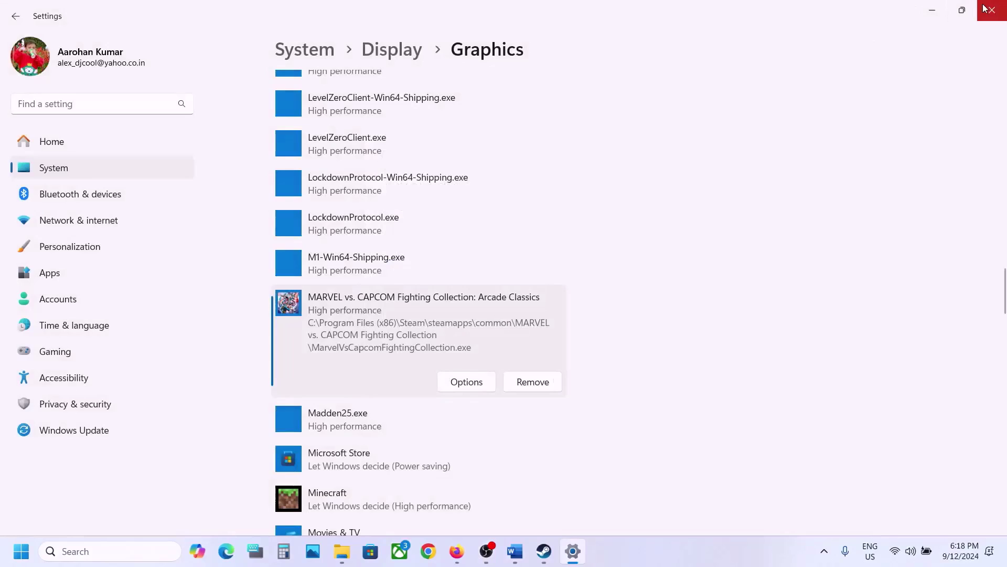
click(984, 8)
- Verify the integrity of the installed game files for MARVEL vs. CAPCOM Fighting Collection: Arcade Classics in Steam
scroll(360, 339, down, 3)
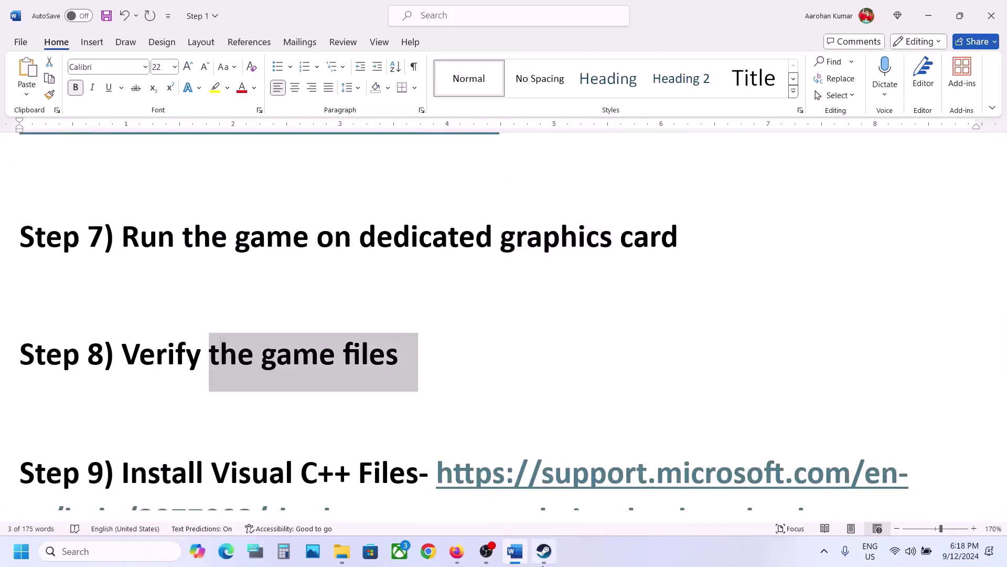
click(543, 550)
right_click(184, 318)
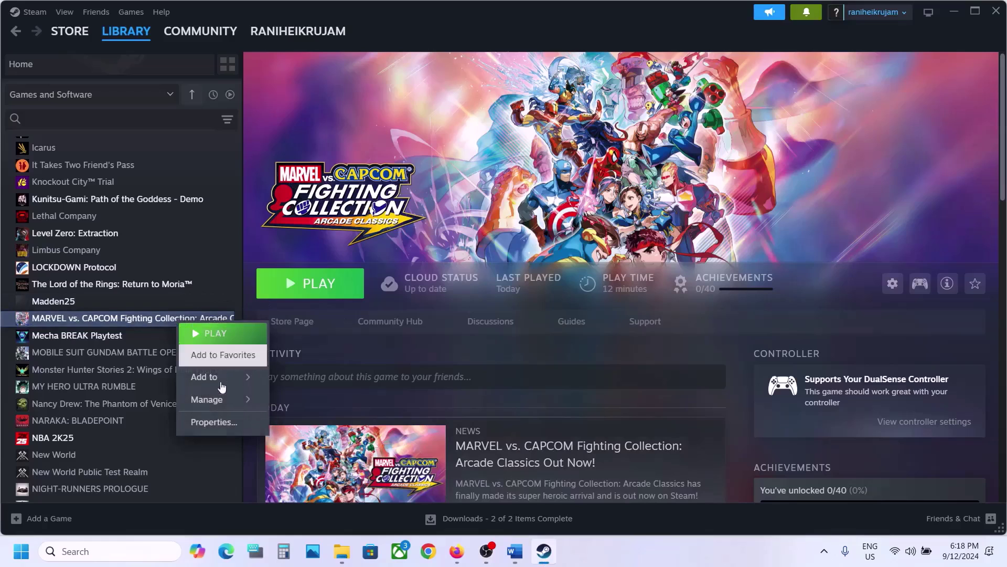
click(226, 421)
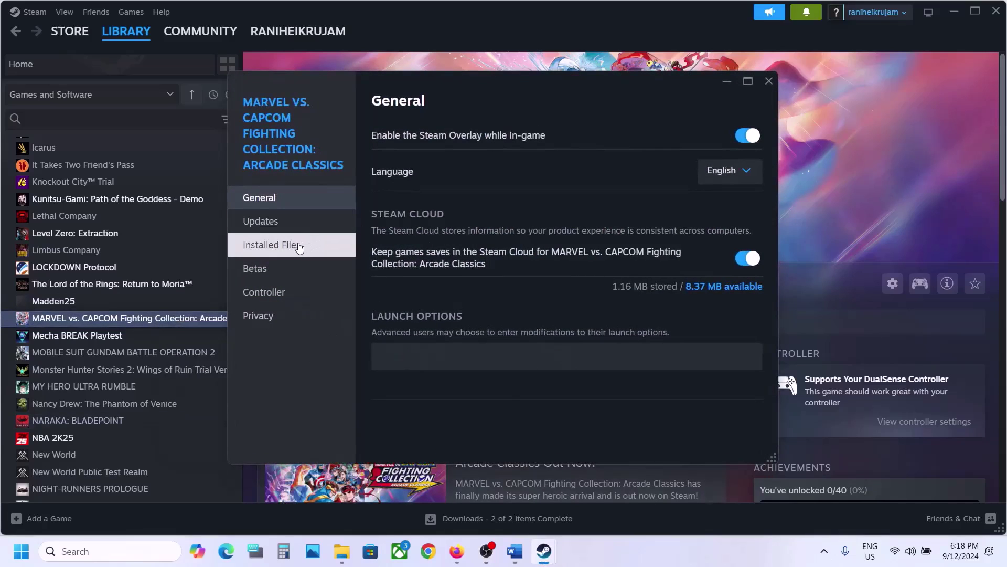
click(298, 246)
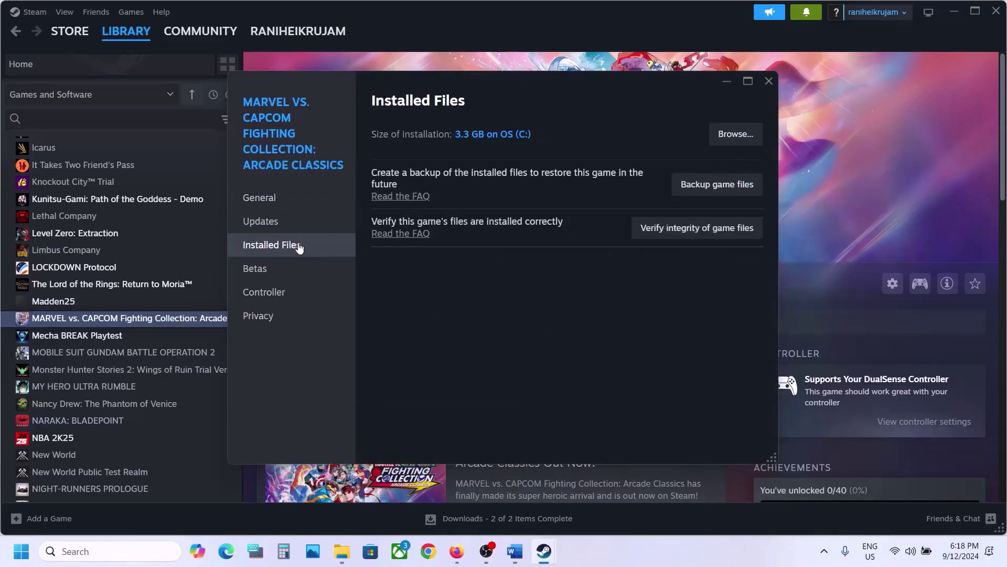
click(703, 230)
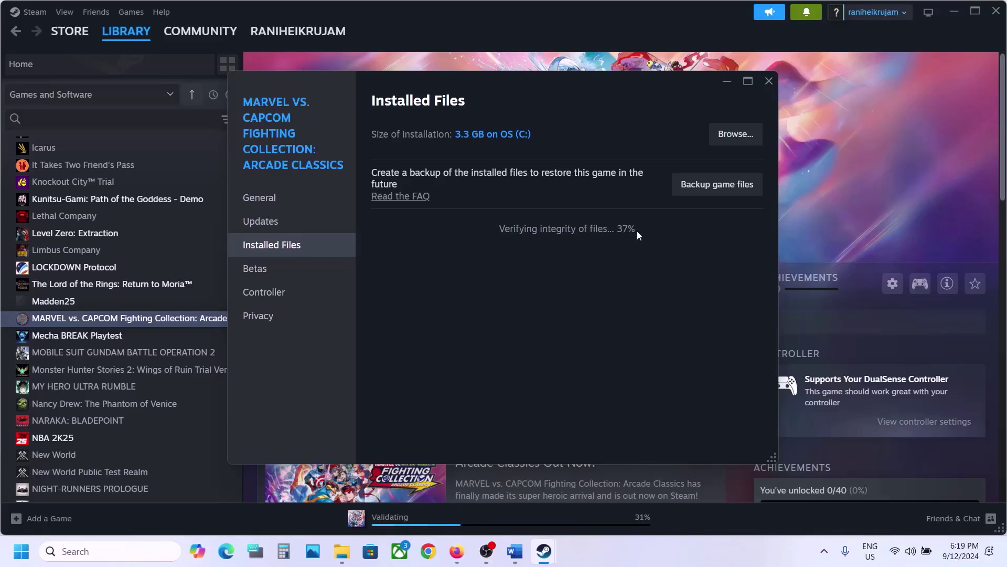
- Copy the Visual C++ download link from Step 9 of the Word fix list and open it in Chrome
click(515, 551)
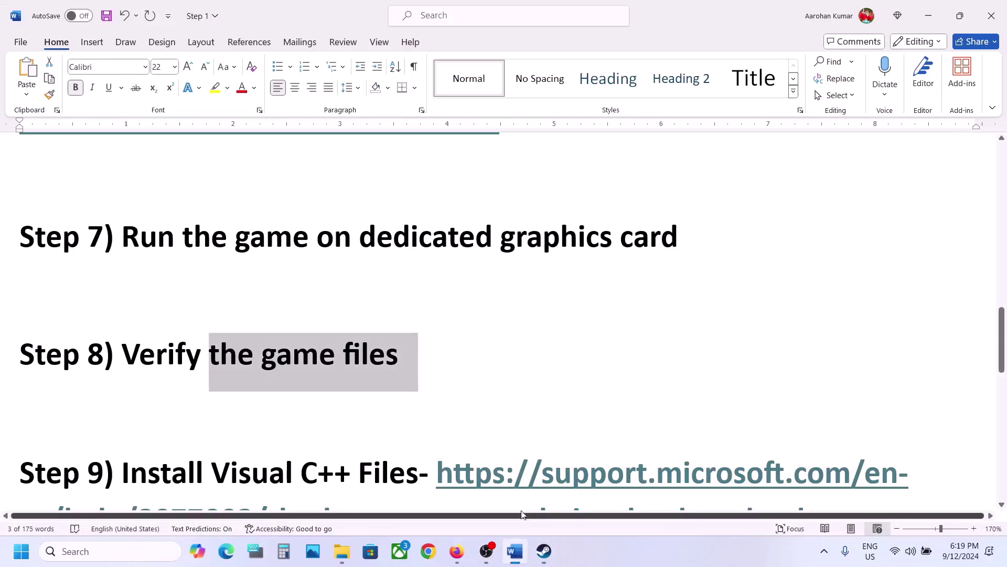
scroll(413, 385, down, 2)
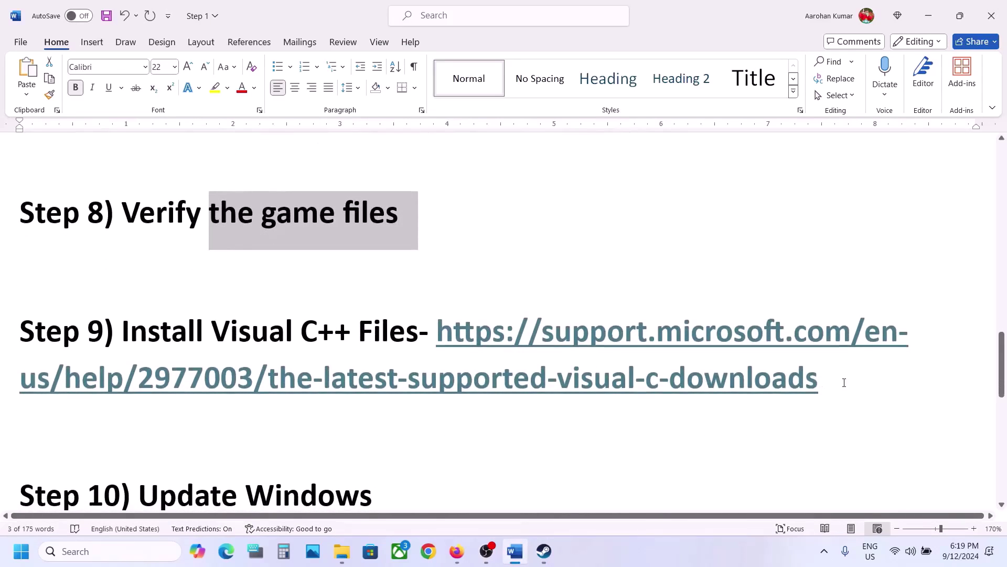
drag(844, 382, 436, 337)
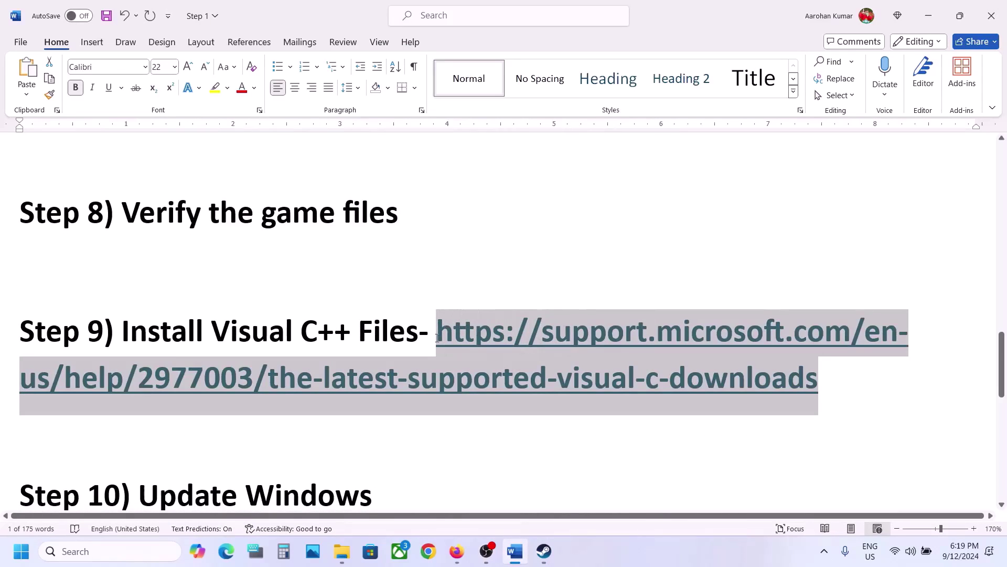
key(ctrl+c)
click(428, 551)
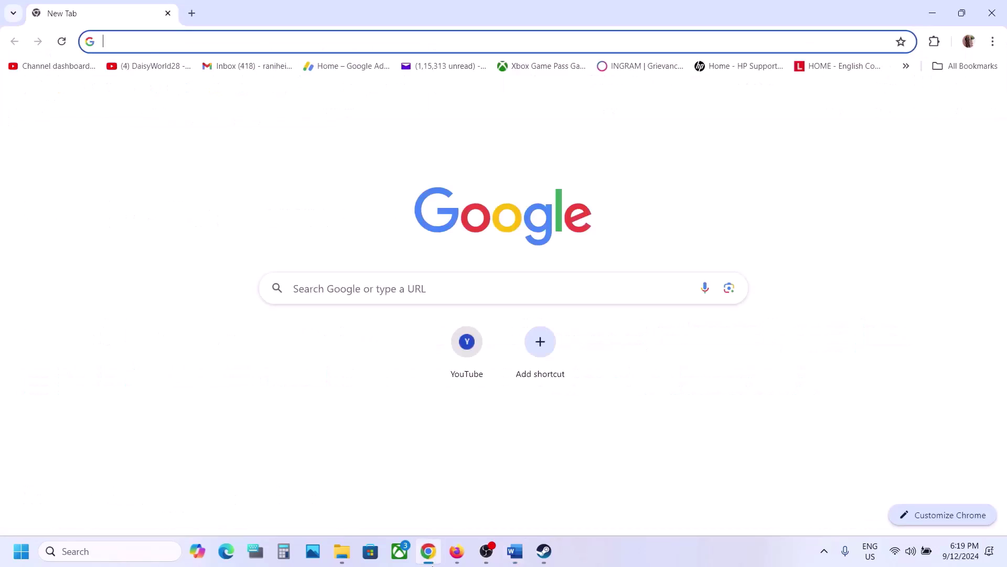
key(ctrl+v)
key(Return)
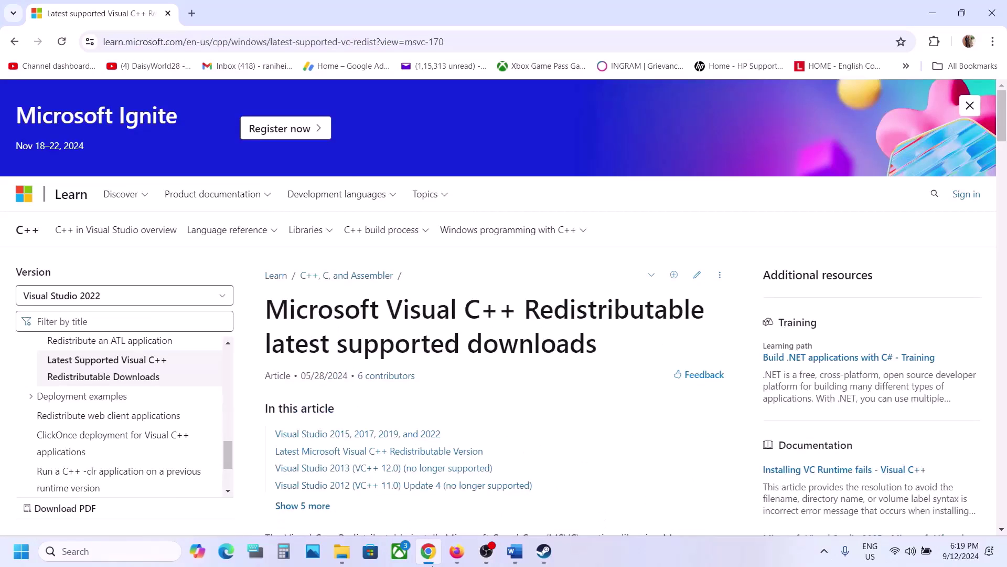
- Download the x86 Visual C++ 2015-2022 Redistributable from the latest-version table and start its Repair
scroll(565, 416, down, 7)
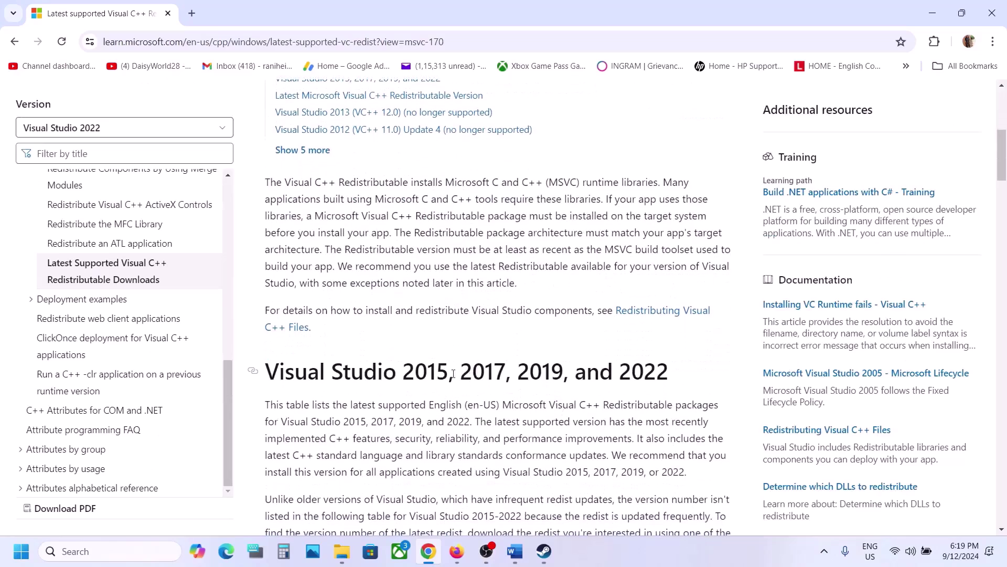
drag(431, 370, 633, 371)
scroll(631, 367, down, 10)
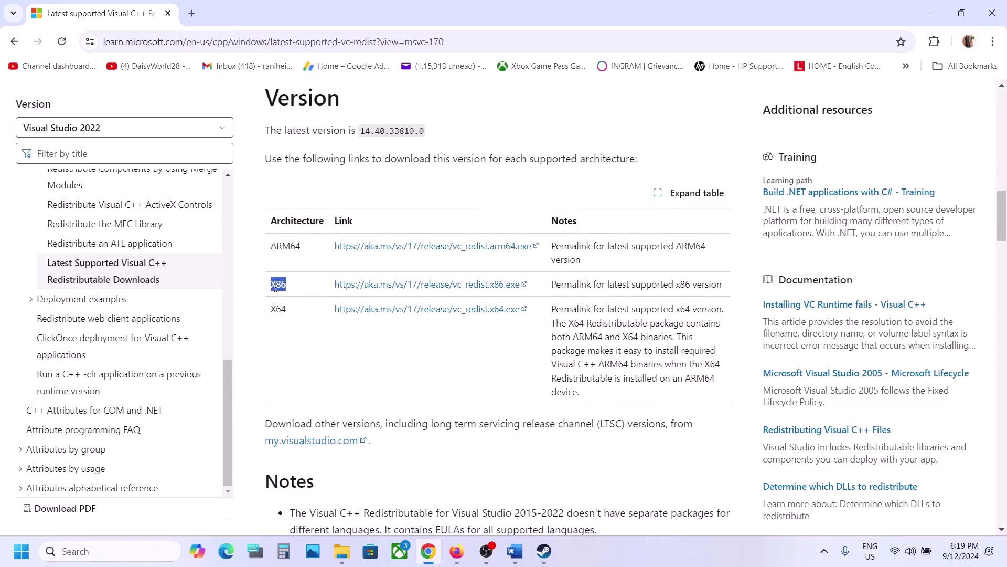
double_click(283, 309)
drag(277, 283, 420, 287)
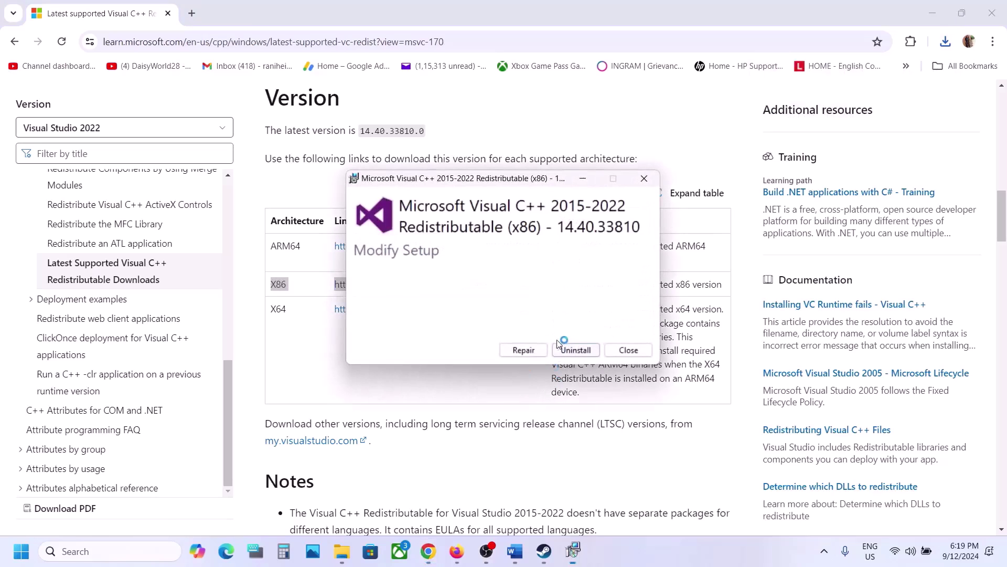
click(529, 353)
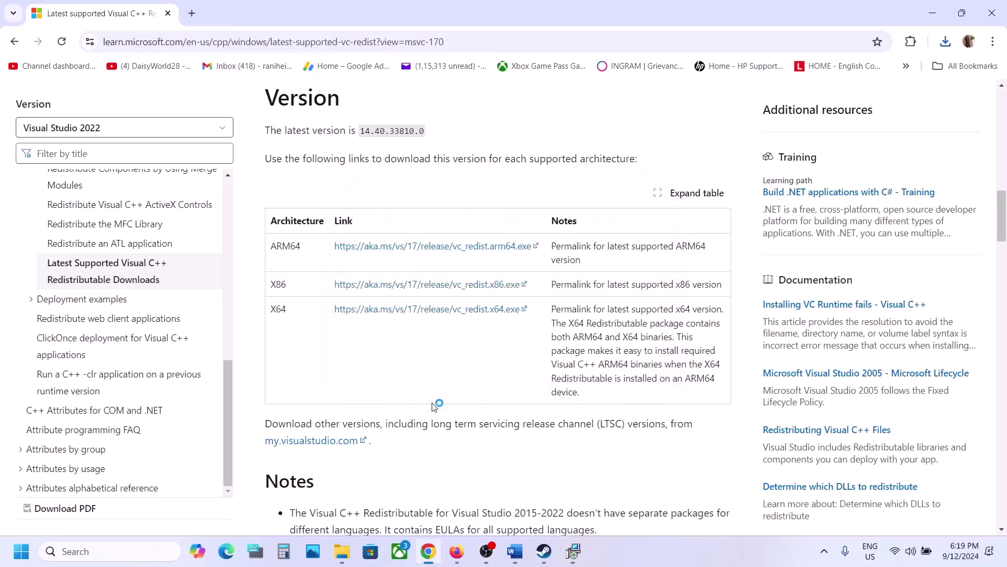
- Download the x64 Visual C++ 2015-2022 Redistributable from the same table, run the downloaded file and start its Repair
double_click(283, 308)
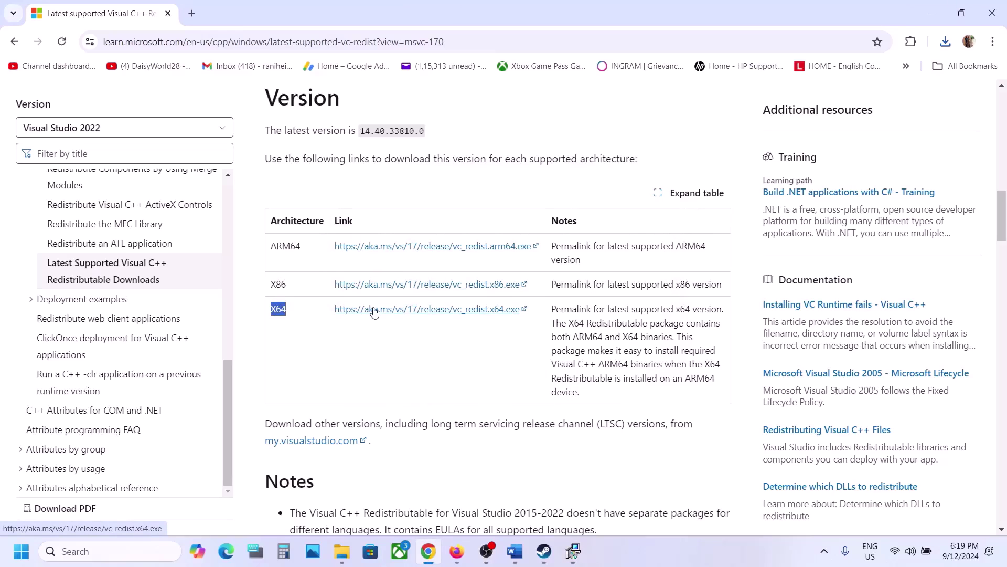
click(373, 312)
click(573, 552)
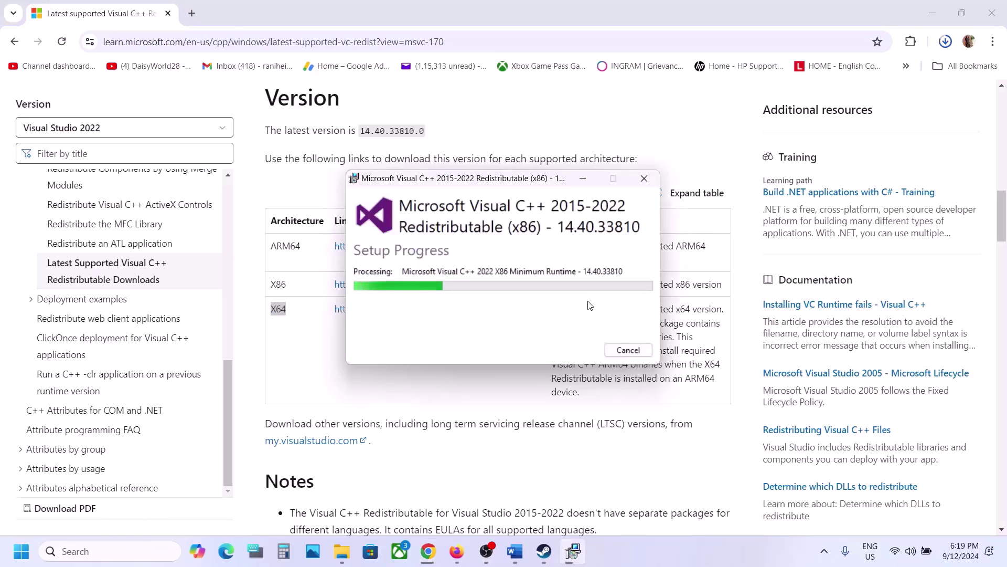
click(366, 378)
click(402, 315)
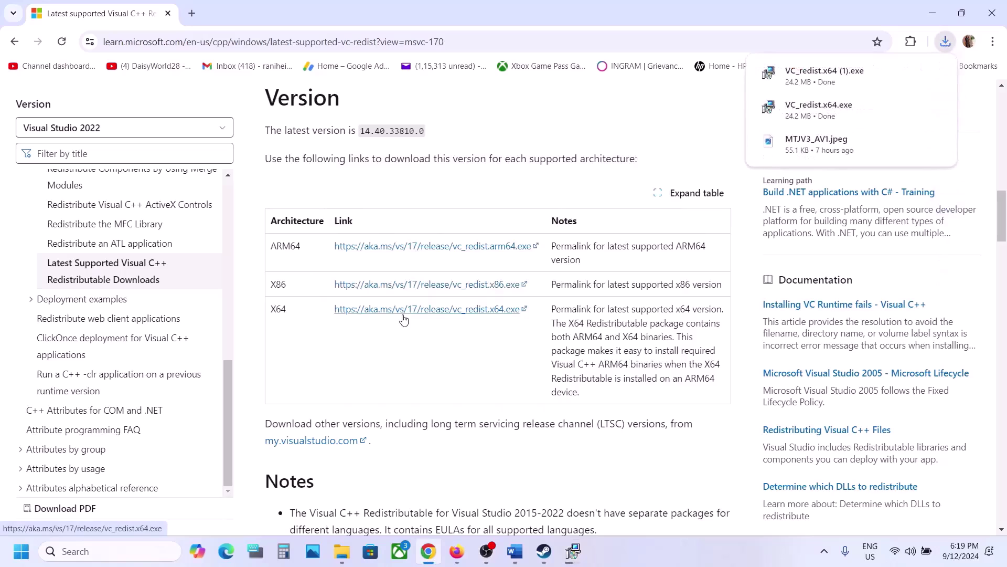
click(824, 73)
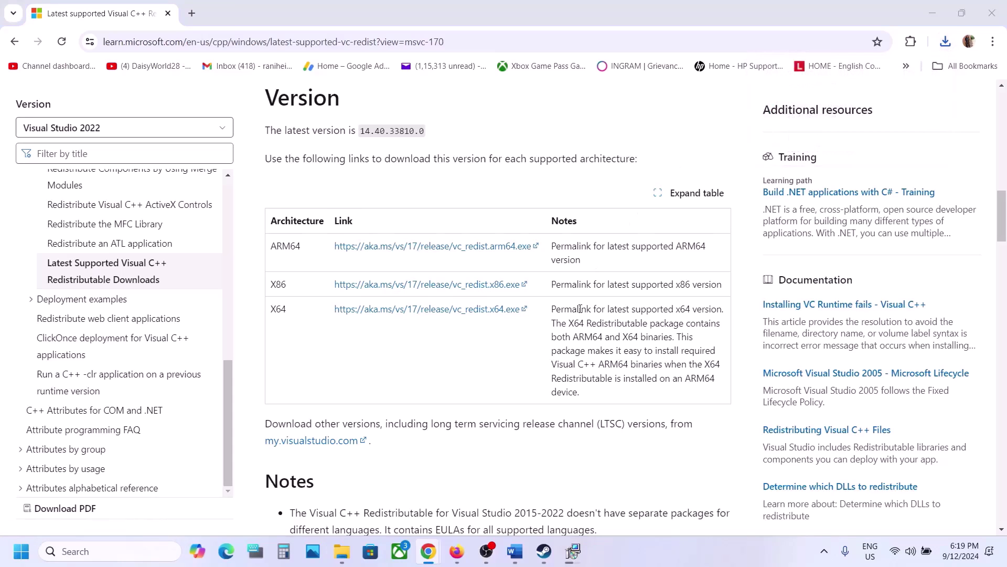
click(525, 350)
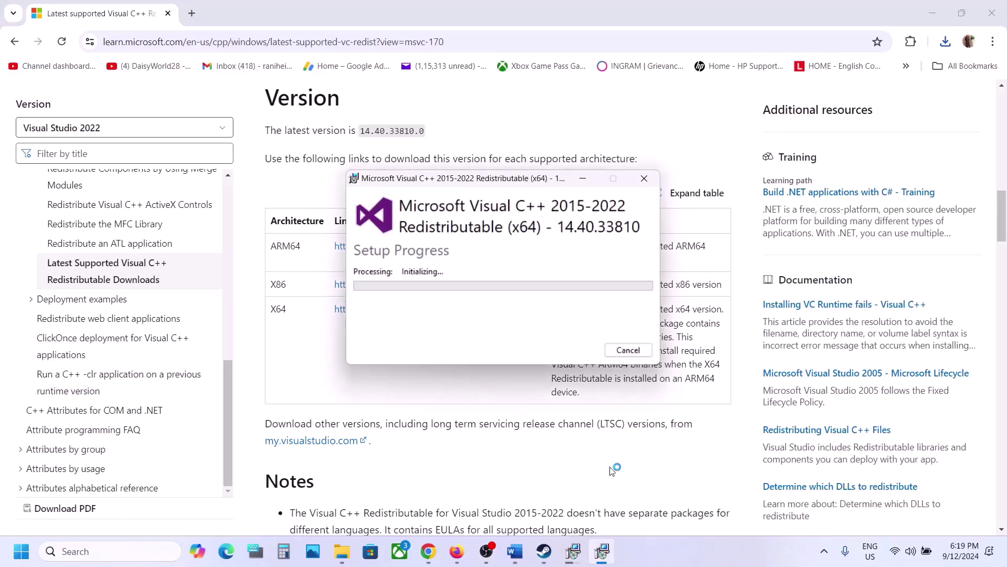
- Move the x86 redistributable setup window away from the x64 one to compare their progress, and return to the download page
click(572, 550)
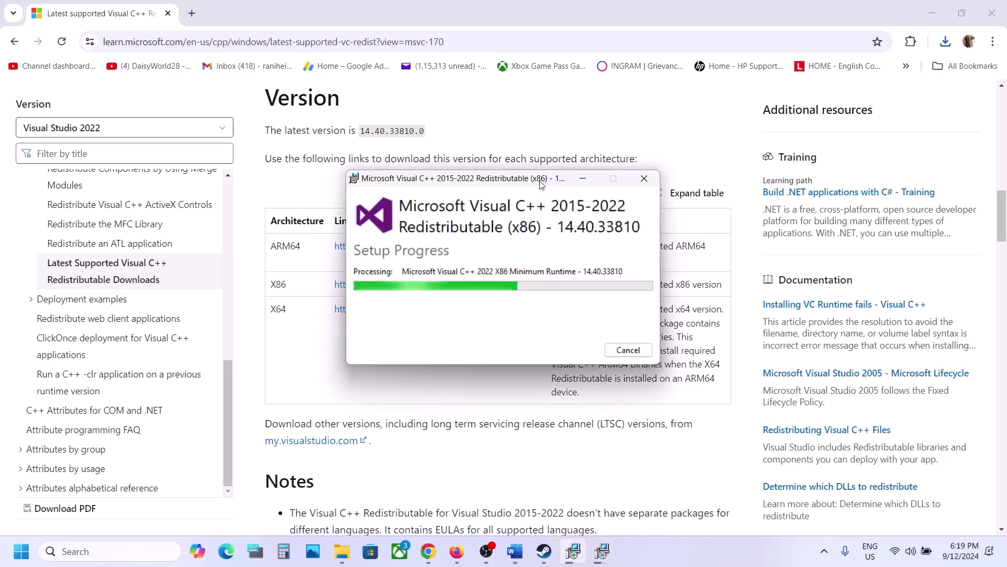
drag(545, 193, 286, 283)
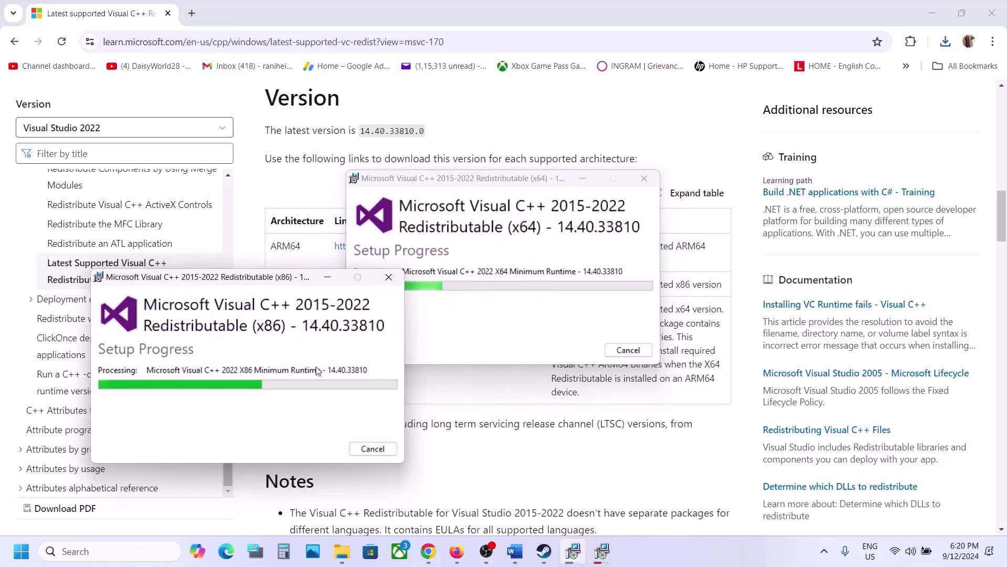
click(461, 449)
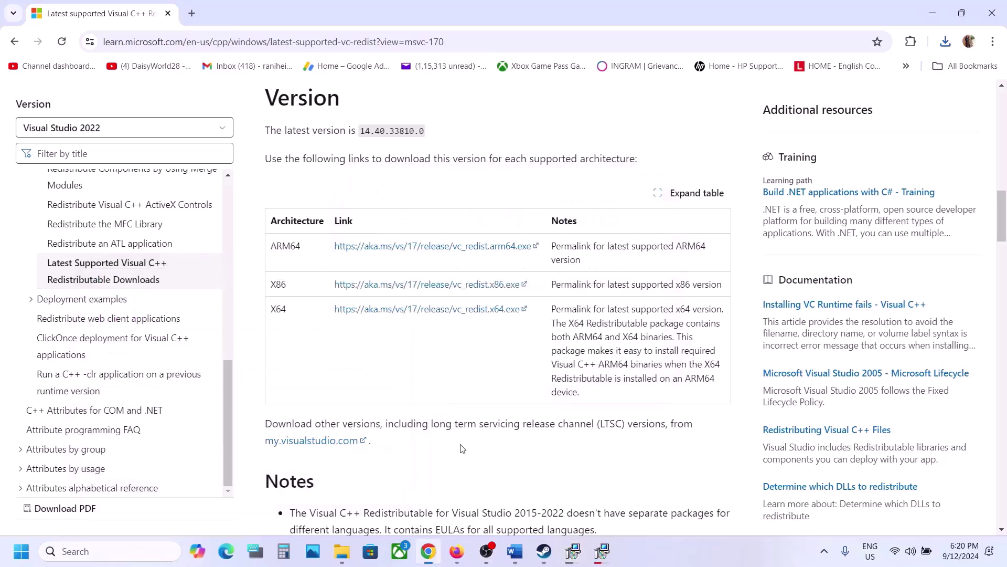
- Look over the older Visual C++ packages on the page, then view the Windows power options containing Restart and dismiss them
scroll(462, 449, down, 15)
key(super)
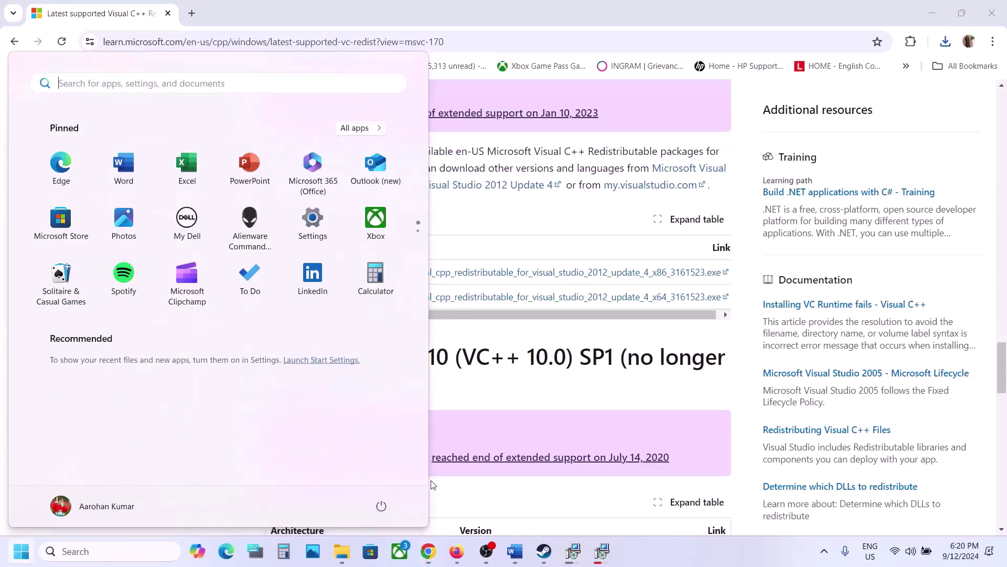
click(382, 505)
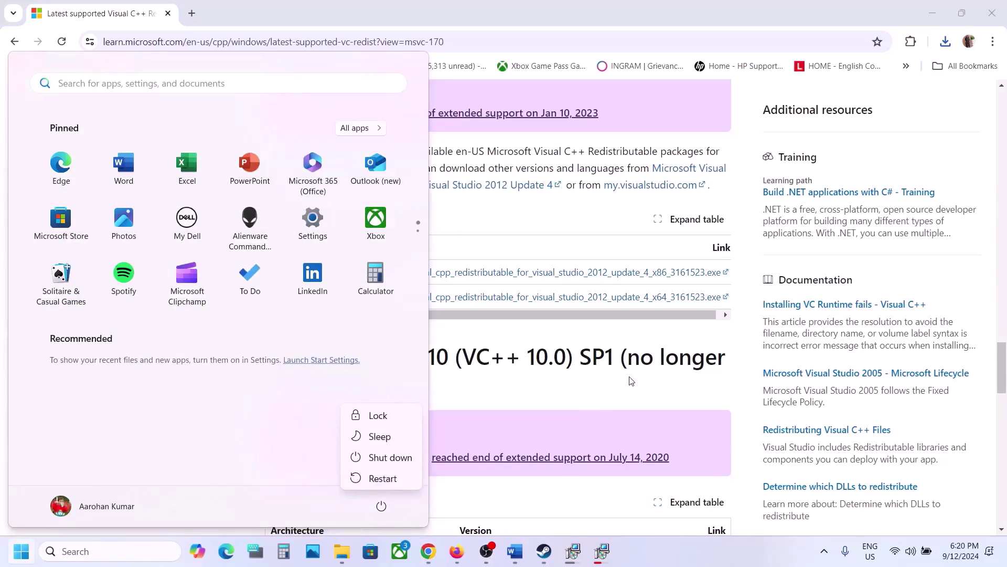
key(Escape)
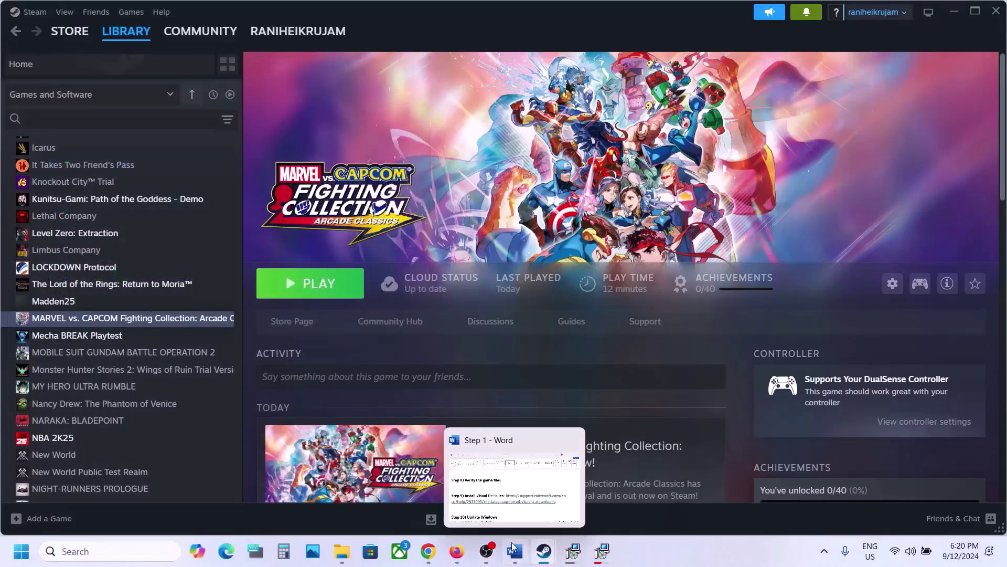
- Highlight "Update Windows" in Step 10 of the Word fix list, and check for updates in Windows Update settings
click(513, 550)
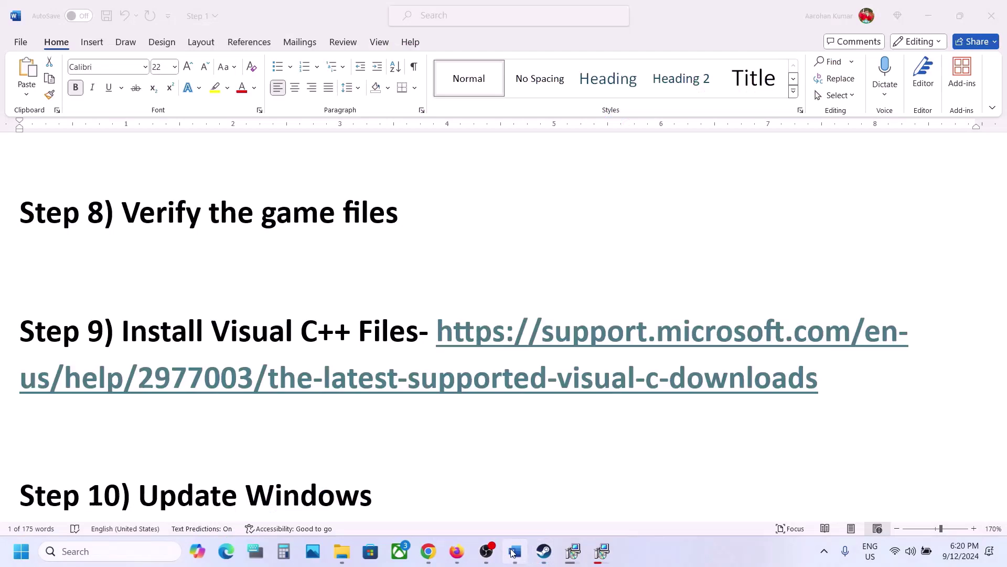
scroll(393, 341, down, 2)
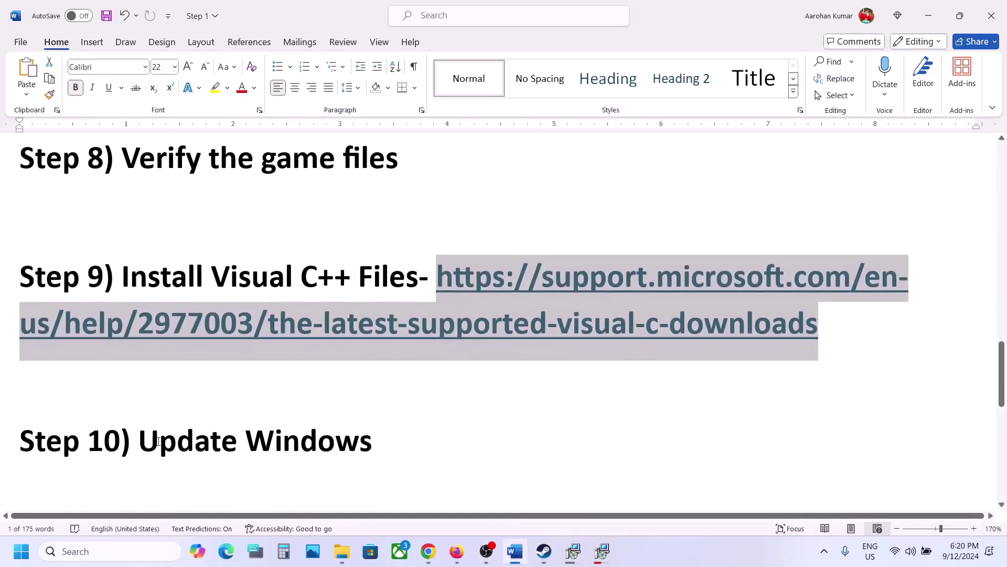
drag(158, 441, 425, 444)
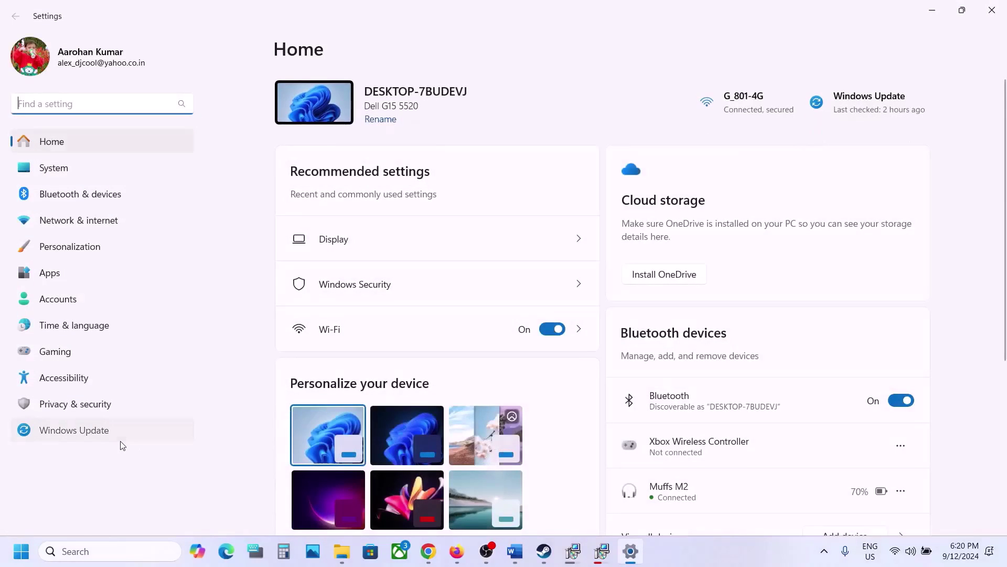
click(124, 441)
click(861, 108)
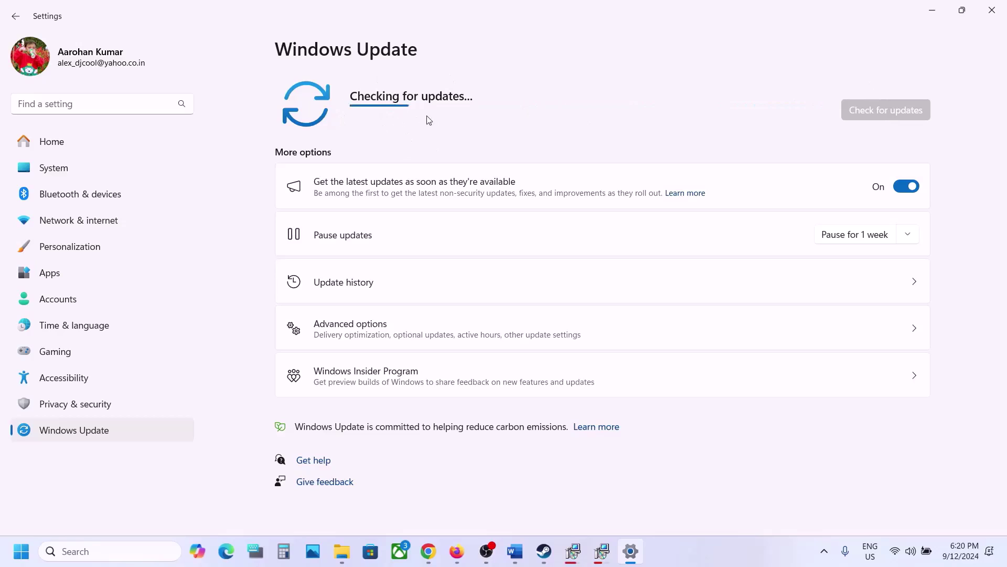
- View the Windows power options containing Restart without choosing one, and return to the Word fix list at Step 11 on virtual memory
click(21, 551)
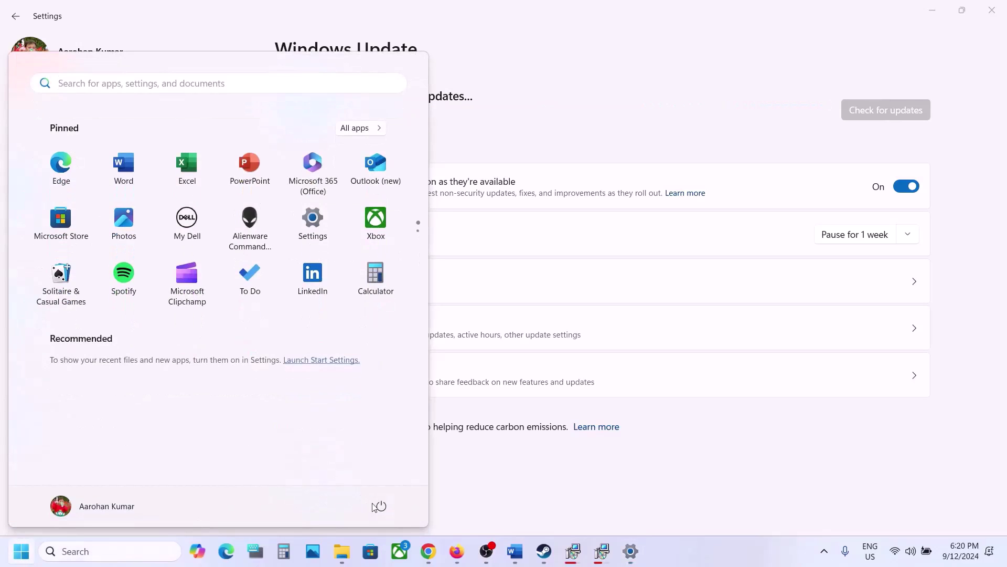
click(380, 506)
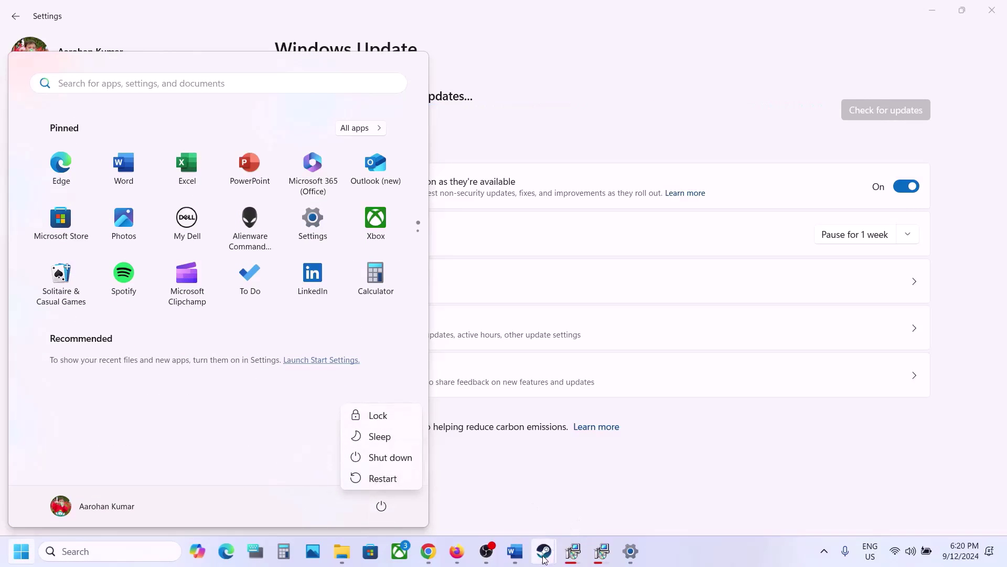
mouse_move(544, 556)
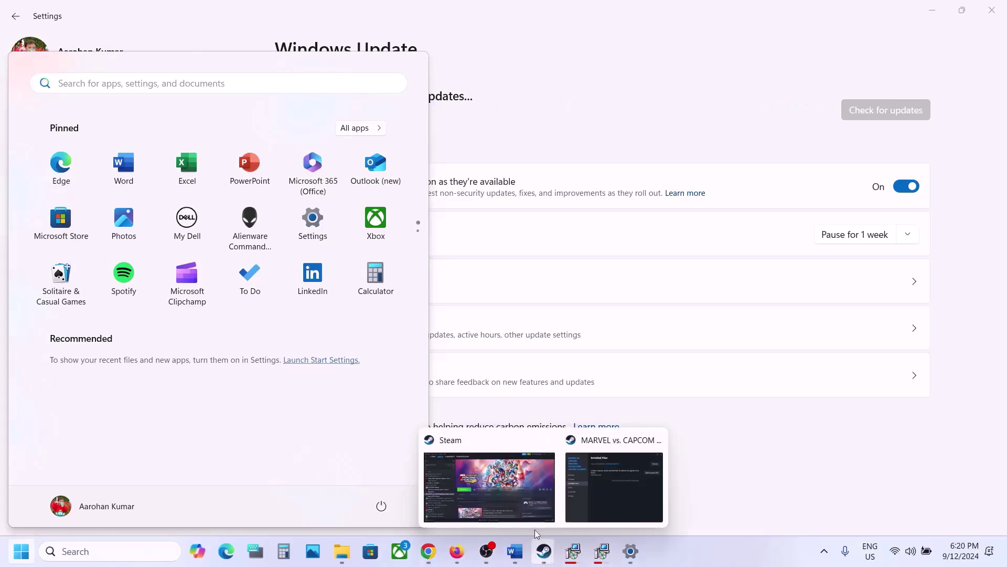
click(502, 495)
click(515, 551)
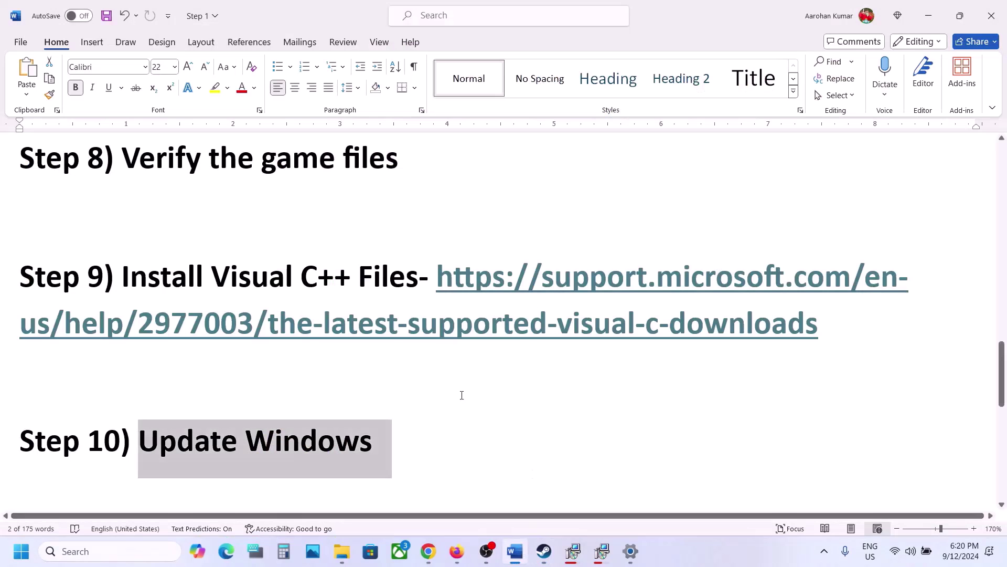
scroll(461, 394, down, 5)
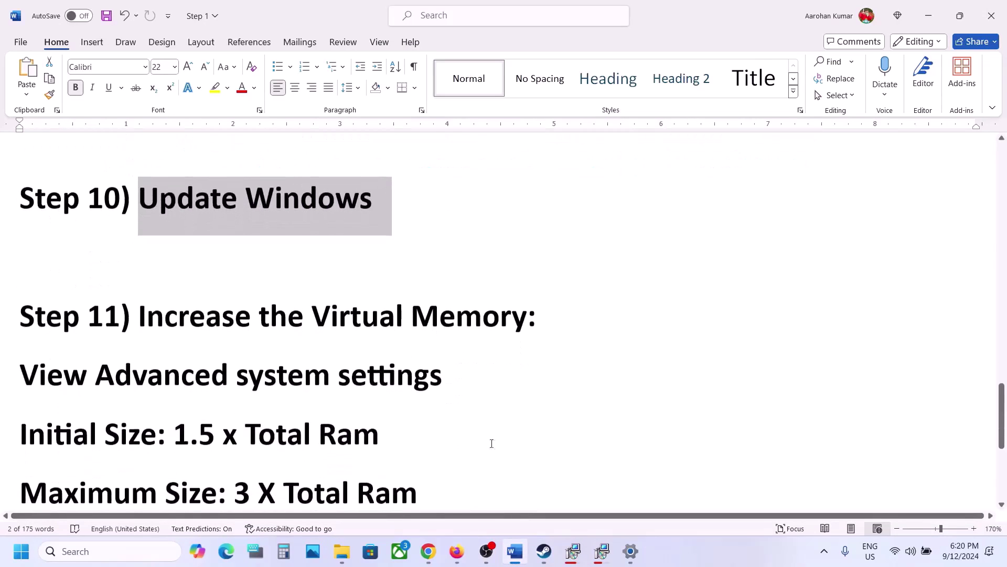